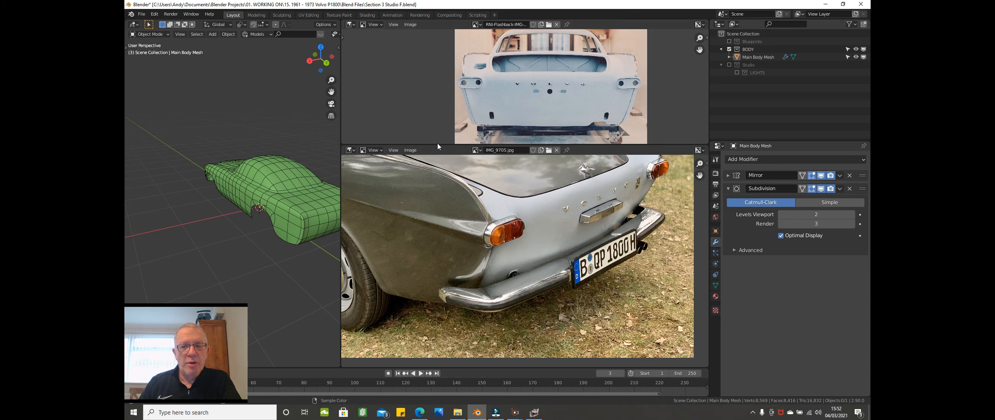
# Step: Check the rear panel and tail-light area in the reference photos and widen the 3D viewport
pyautogui.scroll(2, 438, 142)
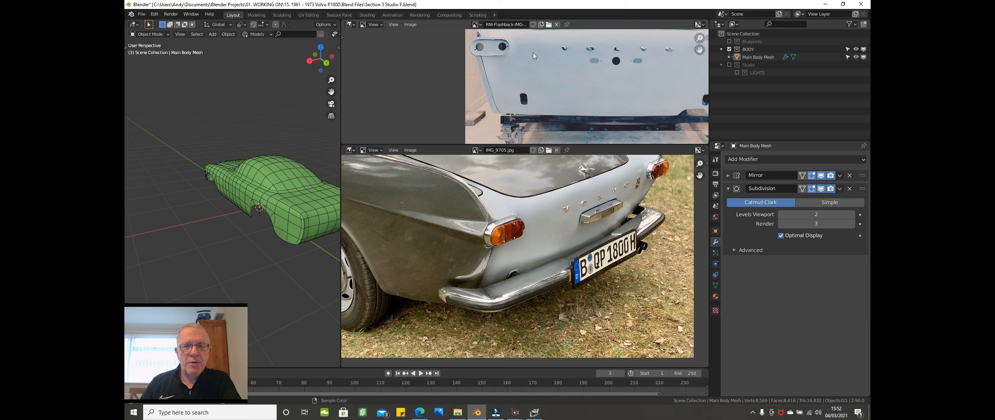
pyautogui.scroll(-3, 532, 53)
pyautogui.moveTo(545, 55); pyautogui.dragTo(493, 87, button='middle')
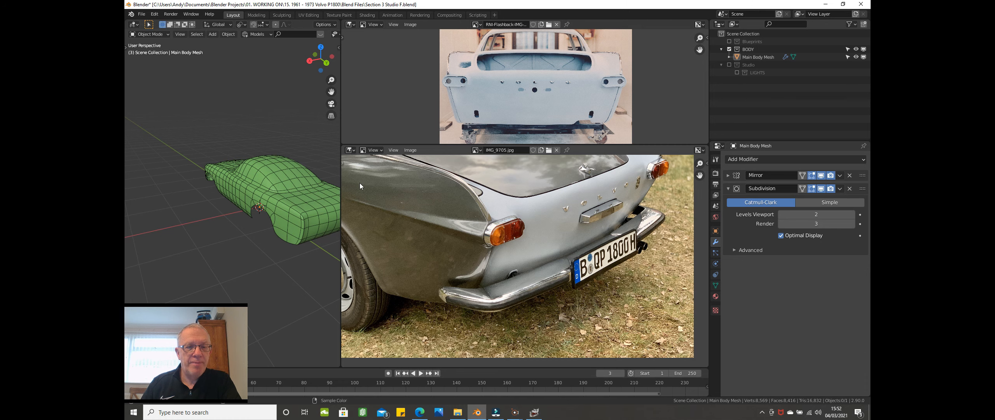
pyautogui.scroll(1, 347, 191)
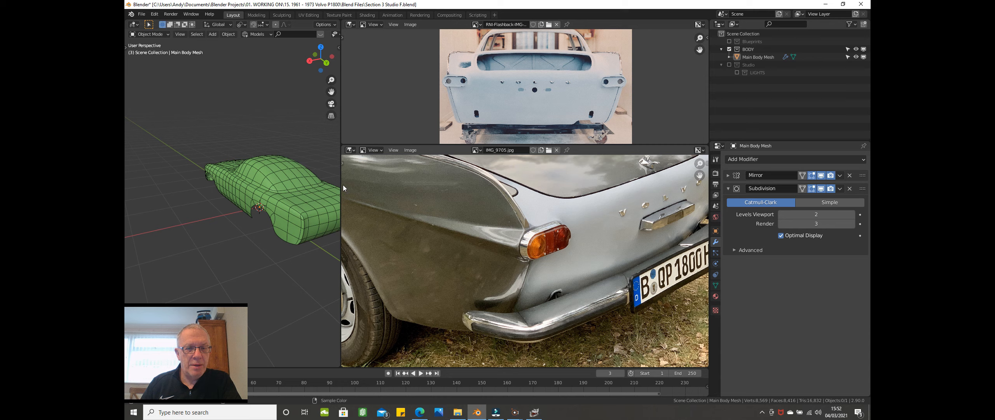
pyautogui.moveTo(375, 181); pyautogui.dragTo(652, 178)
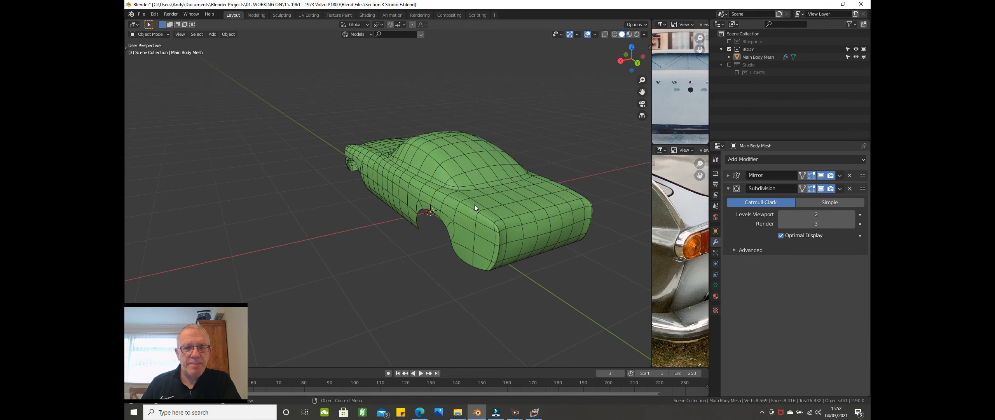
# Step: Open the Main Body Mesh in Edit Mode and turn off the viewport display of its Subdivision and Mirror modifiers
pyautogui.click(482, 193)
pyautogui.scroll(2, 482, 194)
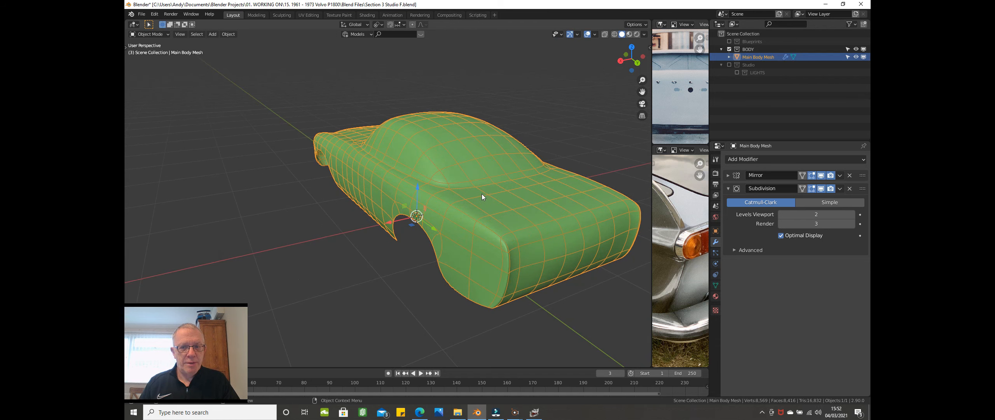
pyautogui.scroll(1, 482, 194)
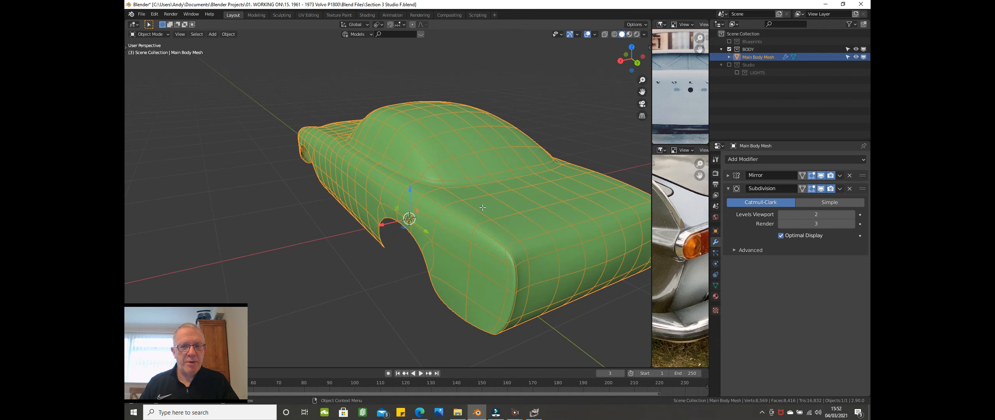
pyautogui.press('Tab')
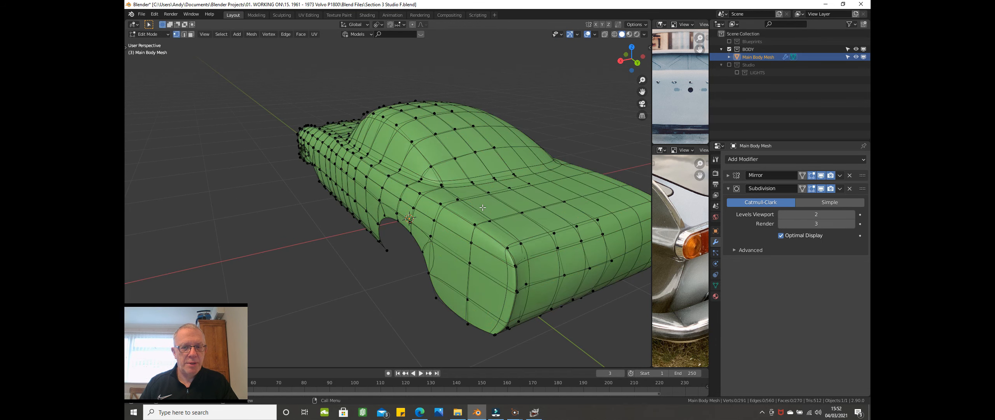
pyautogui.click(821, 189)
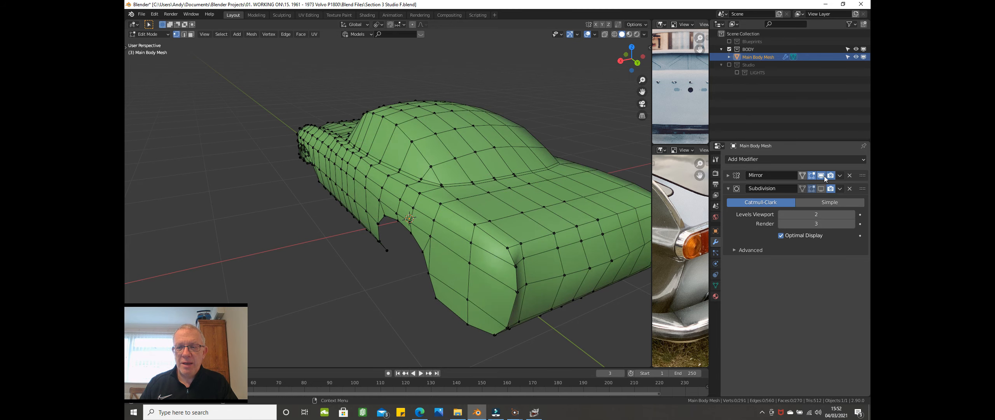
pyautogui.click(820, 175)
# Step: Connect the vertex at the base of the rear roof pillar to the rear deck vertex behind it
pyautogui.scroll(2, 559, 237)
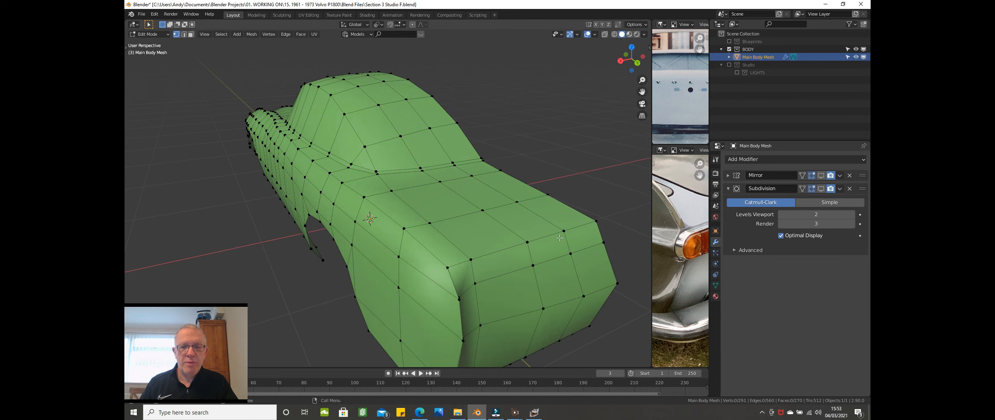
pyautogui.moveTo(535, 235); pyautogui.dragTo(504, 234, button='middle')
pyautogui.moveTo(427, 191); pyautogui.dragTo(436, 203, button='middle')
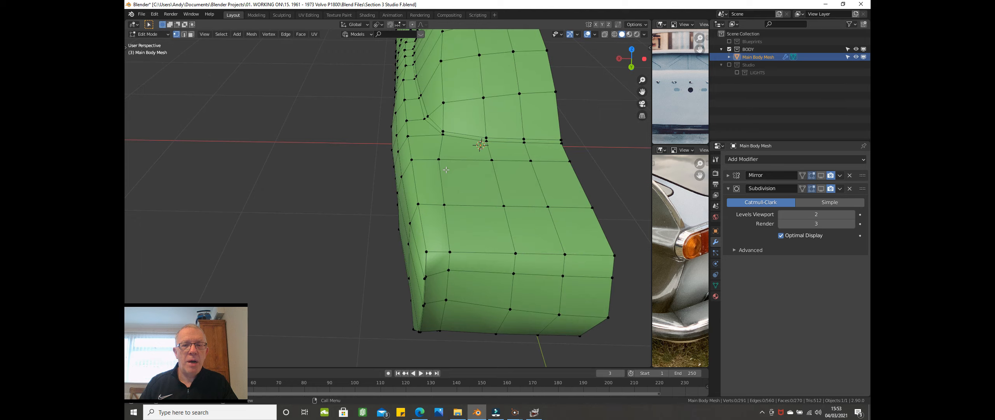
pyautogui.scroll(2, 446, 169)
pyautogui.moveTo(443, 154); pyautogui.dragTo(435, 121, button='middle')
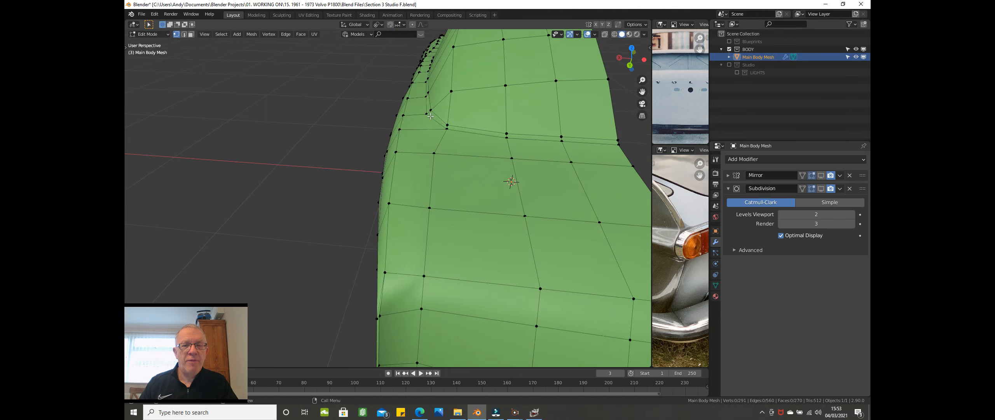
pyautogui.click(424, 115)
pyautogui.keyDown('shift'); pyautogui.click(434, 153); pyautogui.keyUp('shift')
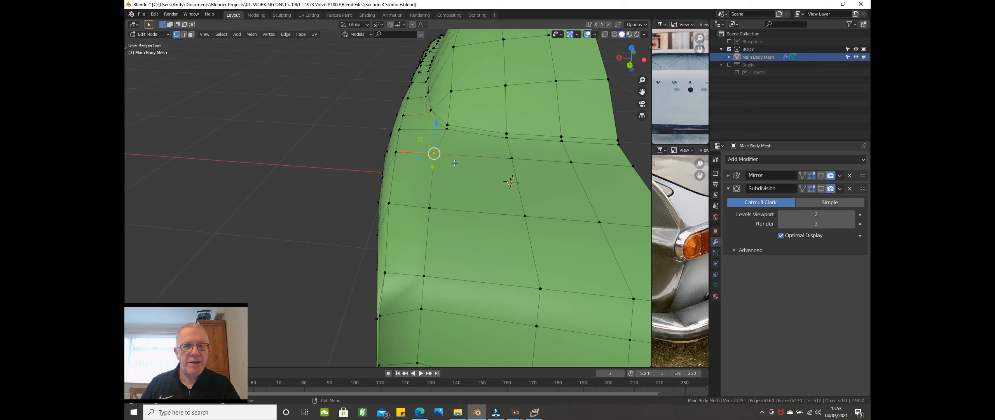
pyautogui.press('j')
pyautogui.moveTo(454, 161)
pyautogui.mouseDown(button='middle')
pyautogui.moveTo(453, 153)
pyautogui.moveTo(456, 167)
pyautogui.moveTo(443, 160)
pyautogui.mouseUp(button='middle')
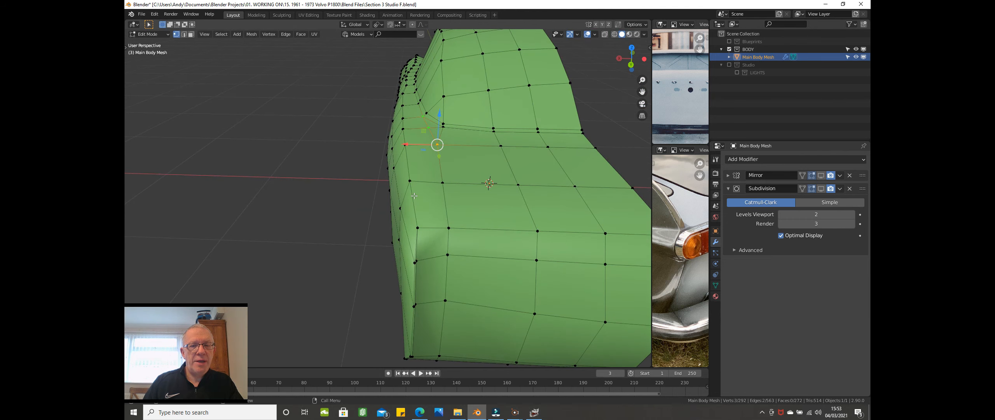
# Step: Hide the fender-edge vertex beside the roof pillar base, opening a gap that interrupts the edge loops
pyautogui.moveTo(417, 181); pyautogui.dragTo(412, 107, button='middle')
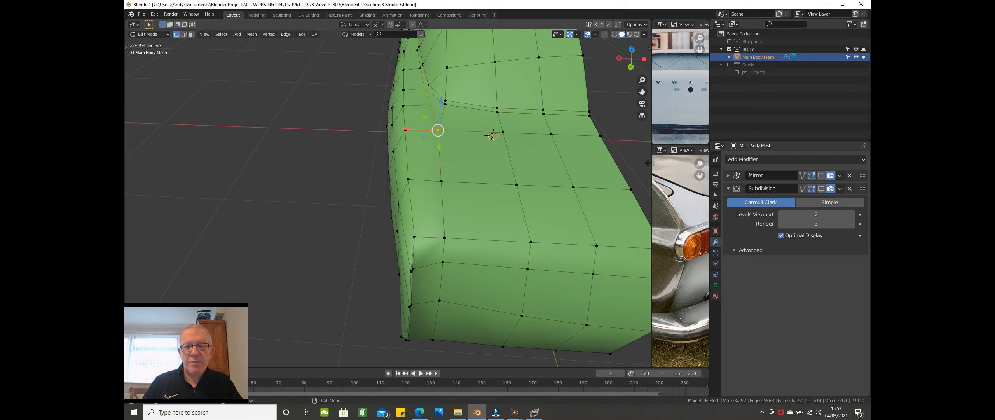
pyautogui.click(406, 104)
pyautogui.scroll(1, 416, 110)
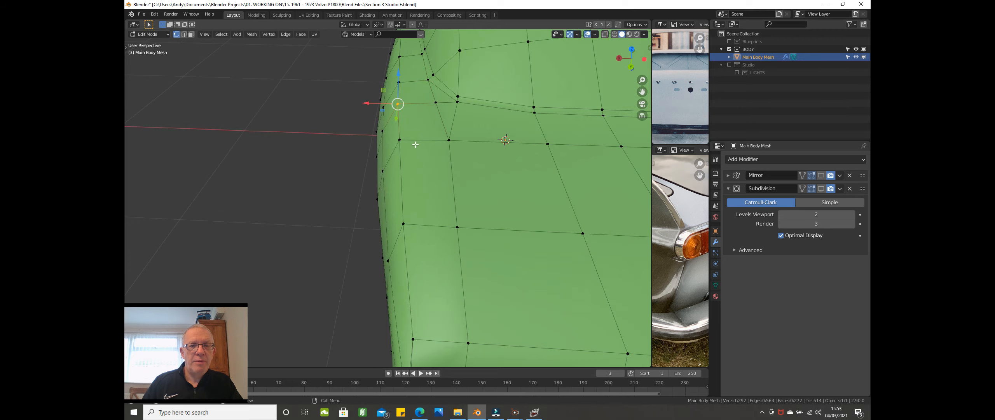
pyautogui.scroll(-1, 415, 144)
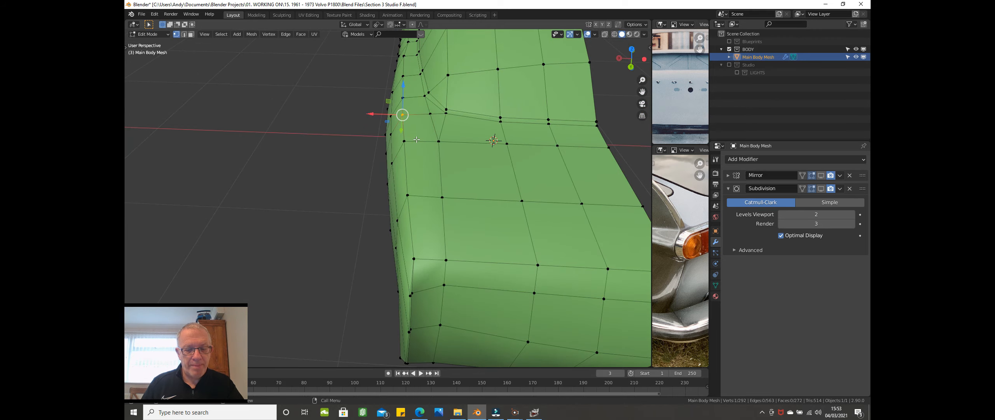
pyautogui.press('x')
pyautogui.click(416, 139)
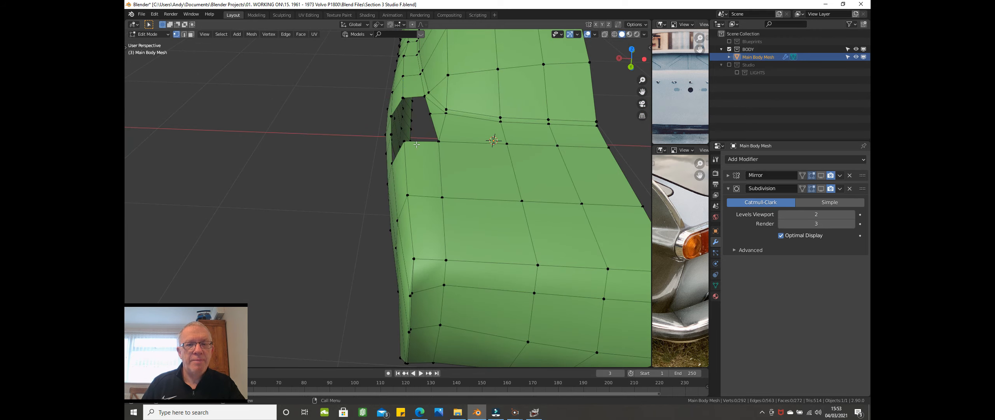
pyautogui.scroll(-1, 432, 248)
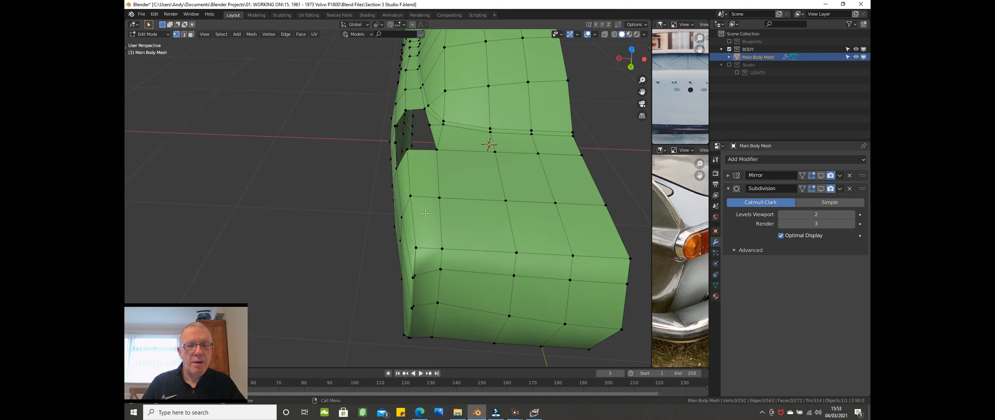
# Step: Add a loop cut along the rear fender's top edge and down the tail, slid by about 0.48, and reveal the hidden geometry
pyautogui.hotkey('ctrl', 'r')
pyautogui.click(432, 249)
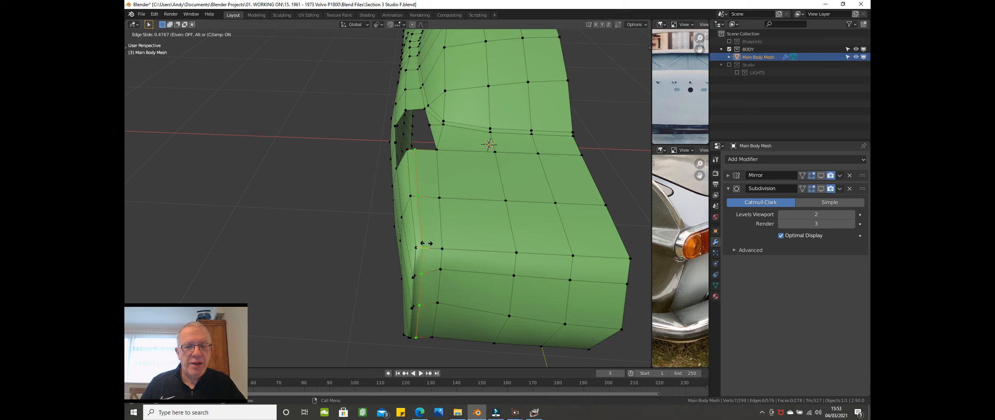
pyautogui.click(425, 243)
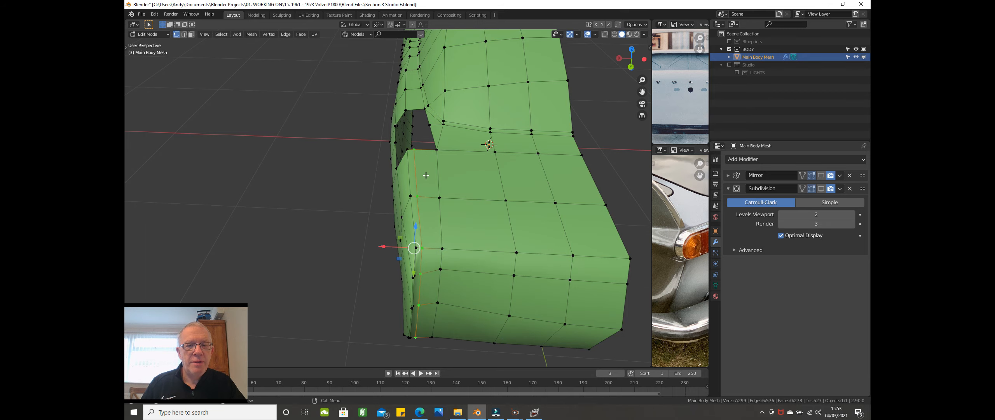
pyautogui.scroll(2, 425, 175)
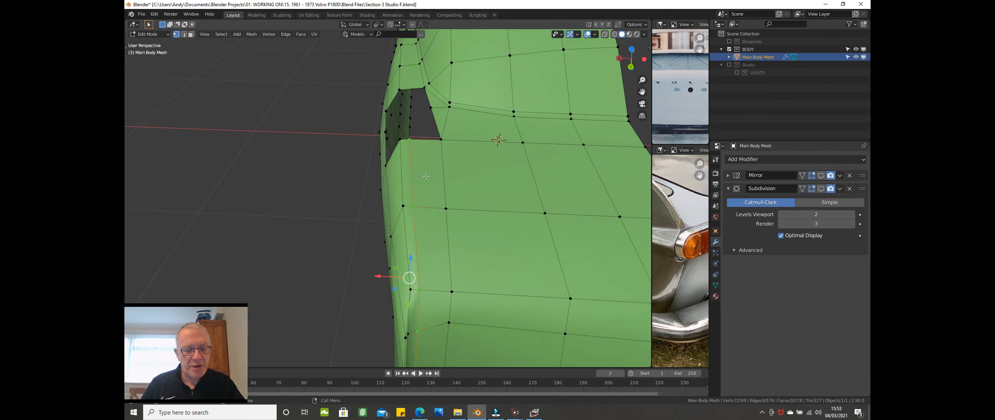
pyautogui.hotkey('alt', 'h')
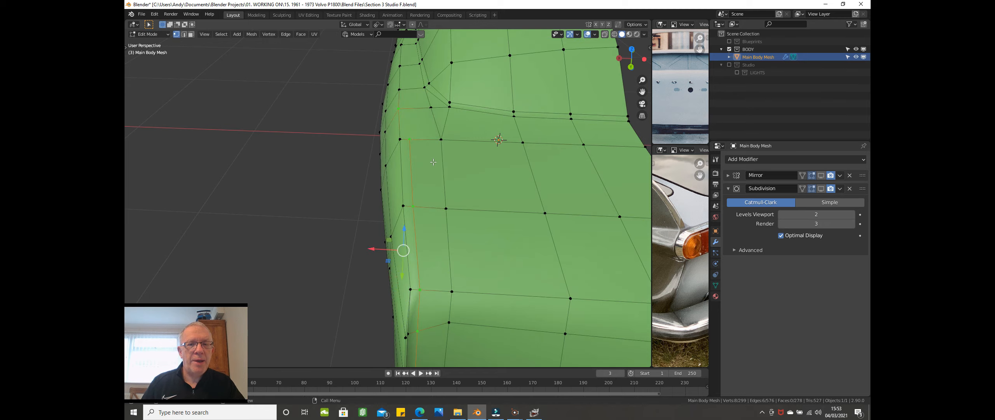
# Step: Connect the front end of the new fender loop to the vertex just behind the roof pillar base
pyautogui.click(418, 136)
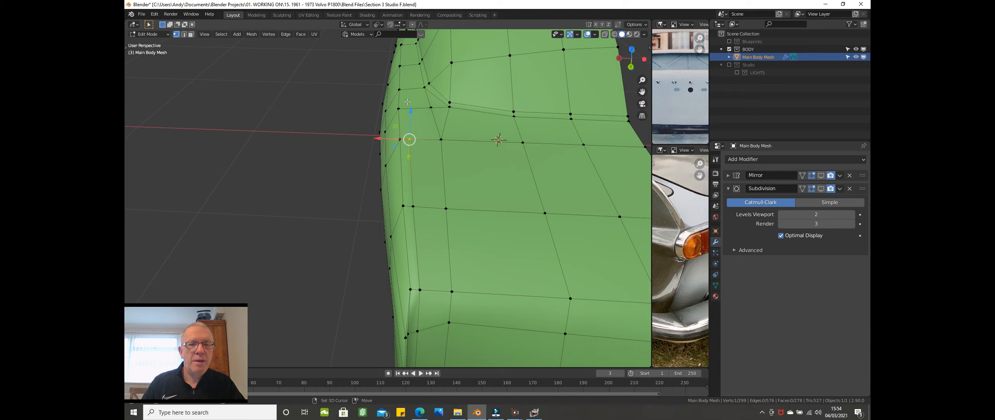
pyautogui.keyDown('shift'); pyautogui.click(449, 102); pyautogui.keyUp('shift')
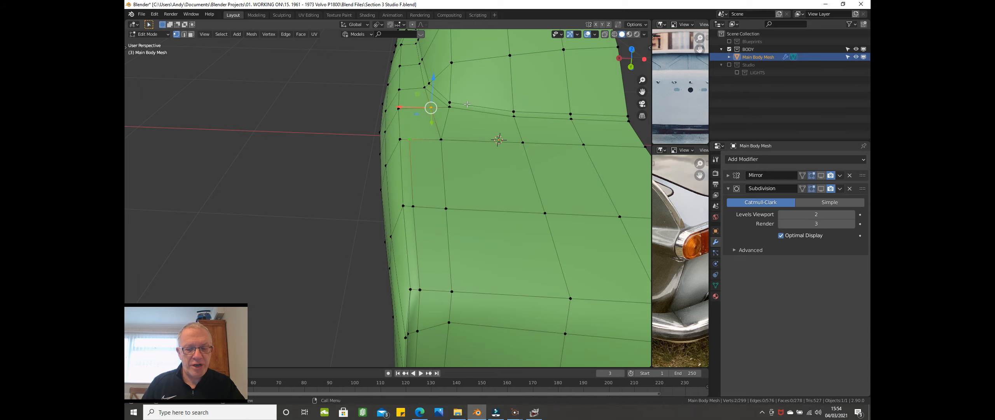
pyautogui.scroll(1, 463, 105)
pyautogui.press('j')
pyautogui.scroll(2, 459, 105)
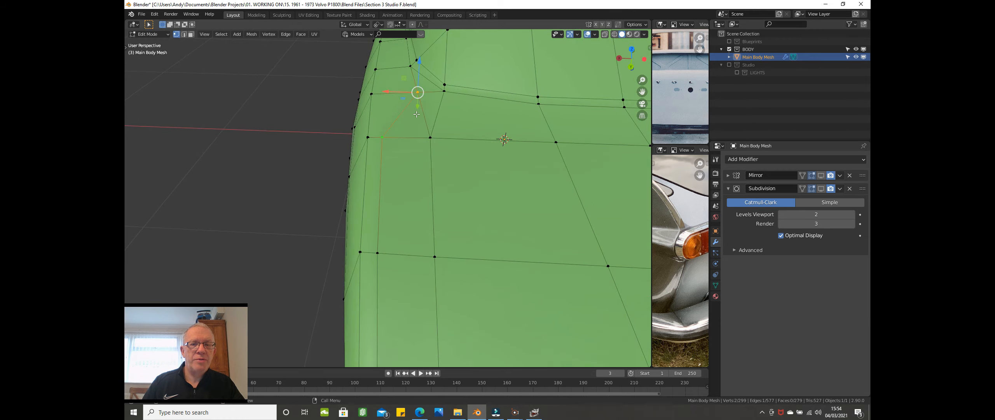
# Step: Merge the two triangular faces behind the roof pillar base into a single quad
pyautogui.keyDown('shift'); pyautogui.click(444, 94); pyautogui.keyUp('shift')
pyautogui.keyDown('shift'); pyautogui.click(431, 136); pyautogui.keyUp('shift')
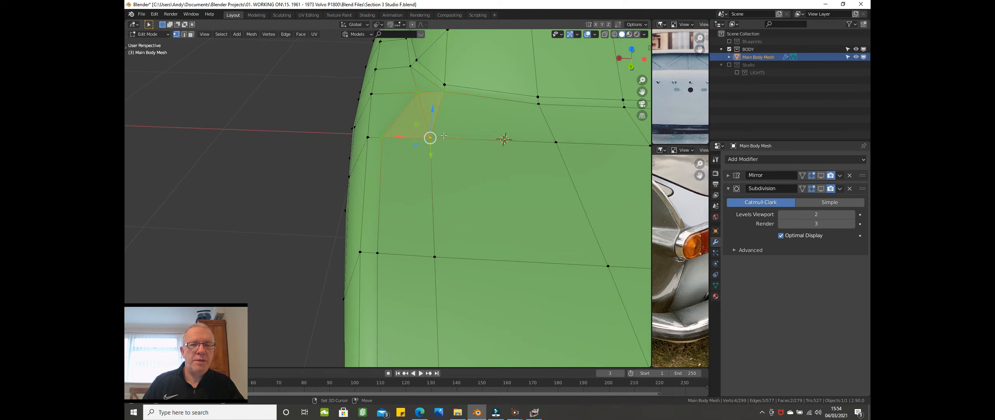
pyautogui.click(433, 139)
# Step: Show the Blueprints collection behind the car body in top orthographic view
pyautogui.scroll(-1, 451, 156)
pyautogui.keyDown('shift'); pyautogui.moveTo(451, 154); pyautogui.dragTo(426, 136, button='middle'); pyautogui.keyUp('shift')
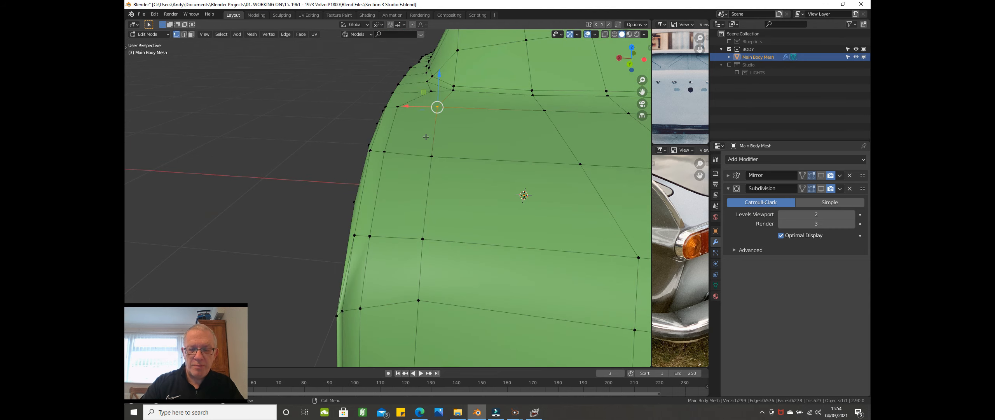
pyautogui.press('KP_7')
pyautogui.keyDown('shift'); pyautogui.moveTo(426, 138); pyautogui.dragTo(455, 221, button='middle'); pyautogui.keyUp('shift')
pyautogui.keyDown('shift'); pyautogui.moveTo(381, 167); pyautogui.dragTo(409, 185, button='middle'); pyautogui.keyUp('shift')
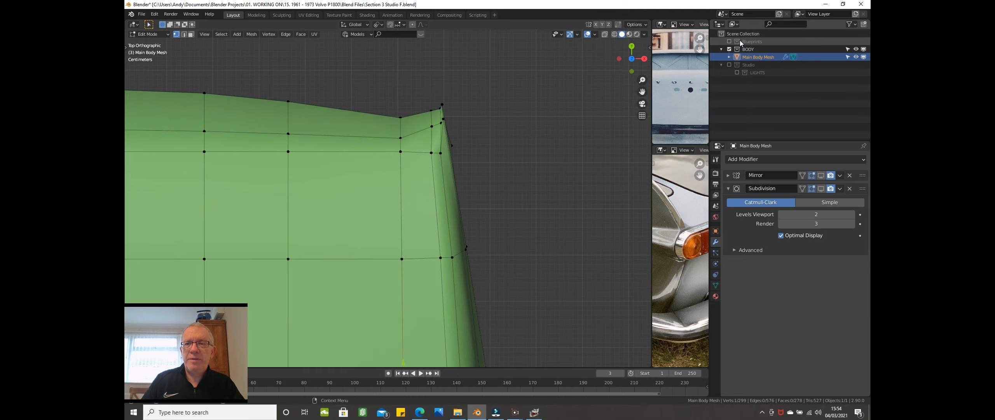
pyautogui.click(730, 41)
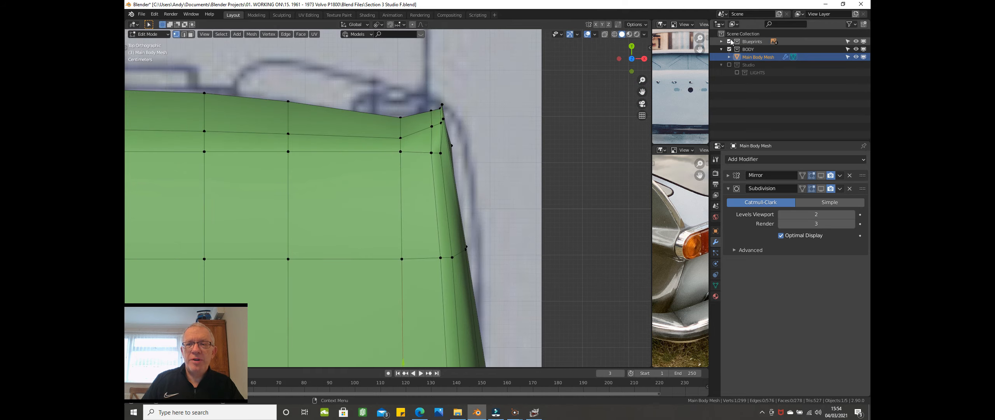
# Step: Connect the upper corner vertex of the rear fender to its lower rear corner with new edges down the side panel
pyautogui.keyDown('shift'); pyautogui.moveTo(463, 130); pyautogui.dragTo(352, 74, button='middle'); pyautogui.keyUp('shift')
pyautogui.moveTo(439, 167); pyautogui.dragTo(475, 69, button='middle')
pyautogui.click(442, 39)
pyautogui.keyDown('shift'); pyautogui.moveTo(474, 139); pyautogui.dragTo(469, 73, button='middle'); pyautogui.keyUp('shift')
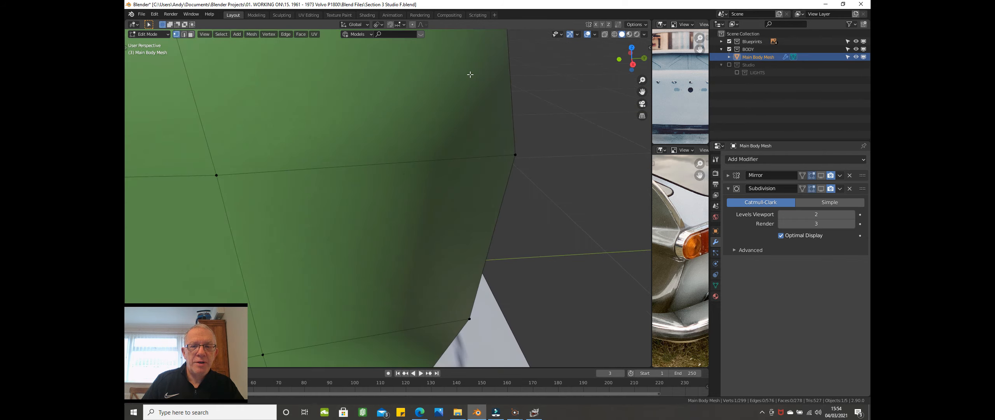
pyautogui.keyDown('shift'); pyautogui.click(470, 319); pyautogui.keyUp('shift')
pyautogui.scroll(-2, 505, 272)
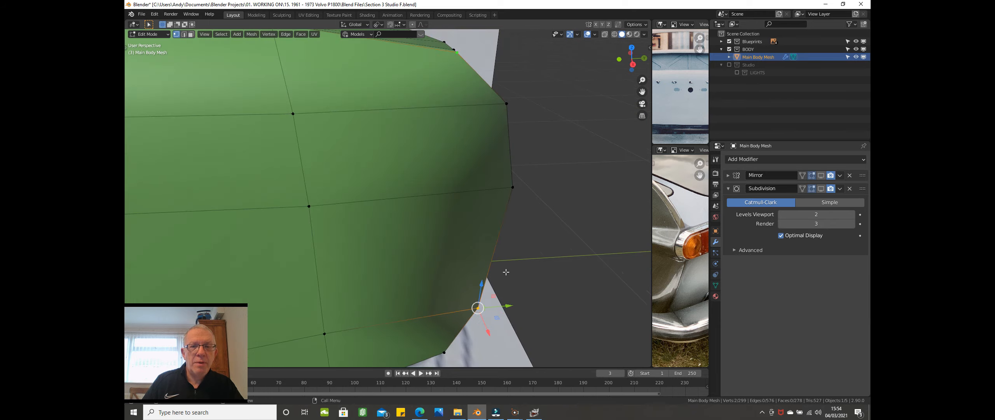
pyautogui.moveTo(508, 261)
pyautogui.mouseDown(button='middle')
pyautogui.moveTo(493, 245)
pyautogui.moveTo(489, 256)
pyautogui.mouseUp(button='middle')
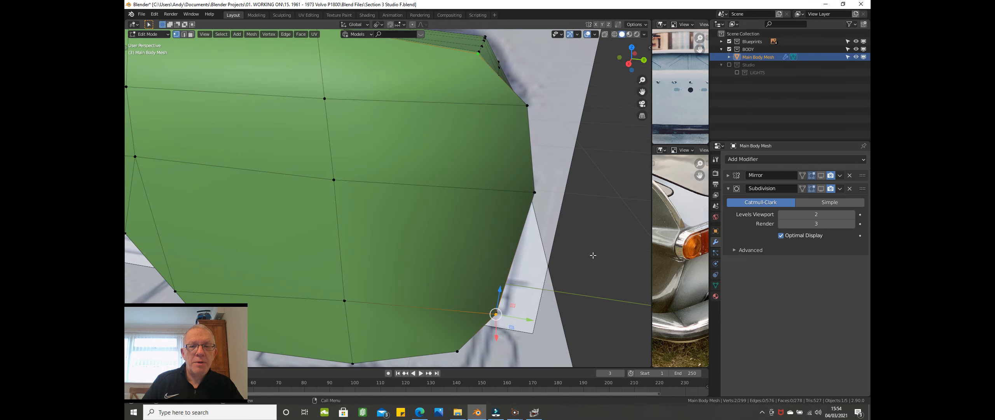
pyautogui.press('j')
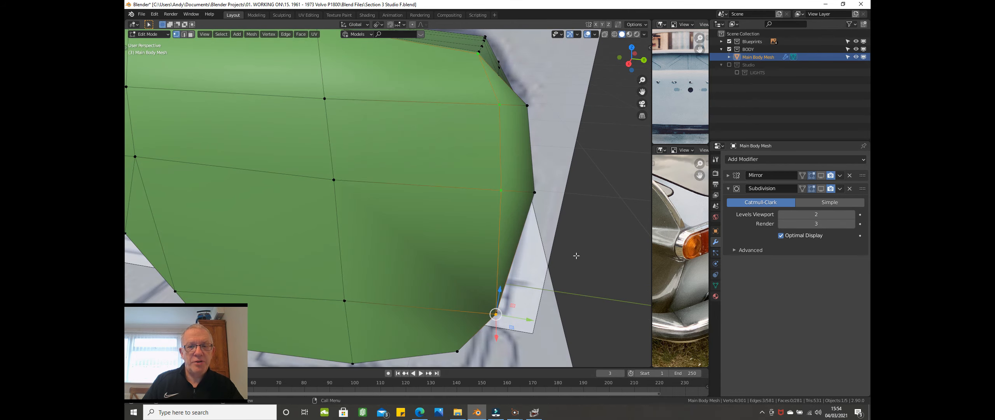
pyautogui.moveTo(573, 253); pyautogui.dragTo(561, 255, button='middle')
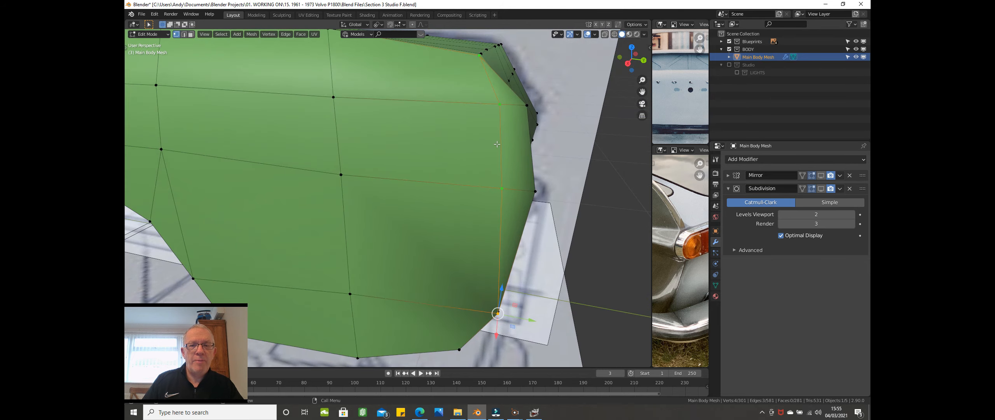
pyautogui.scroll(-1, 496, 149)
pyautogui.press('KP_3')
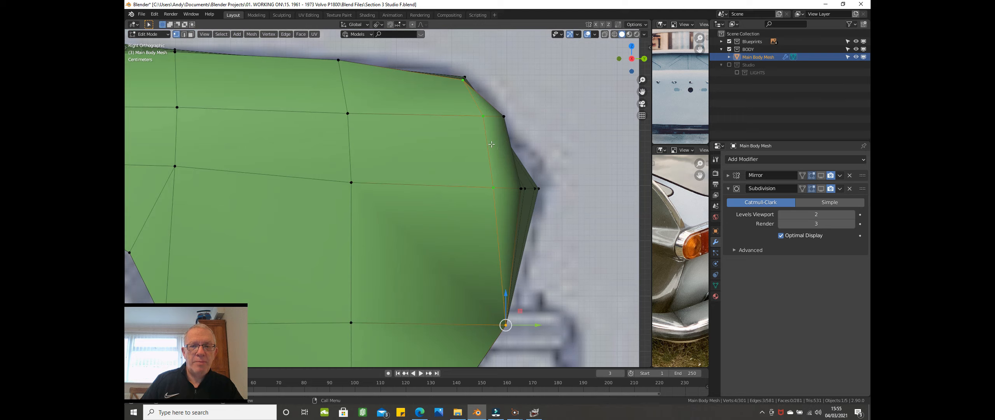
# Step: Reposition the two intermediate vertices of the new side-panel edge along Y in right orthographic view, shifting the upper one forward
pyautogui.click(485, 113)
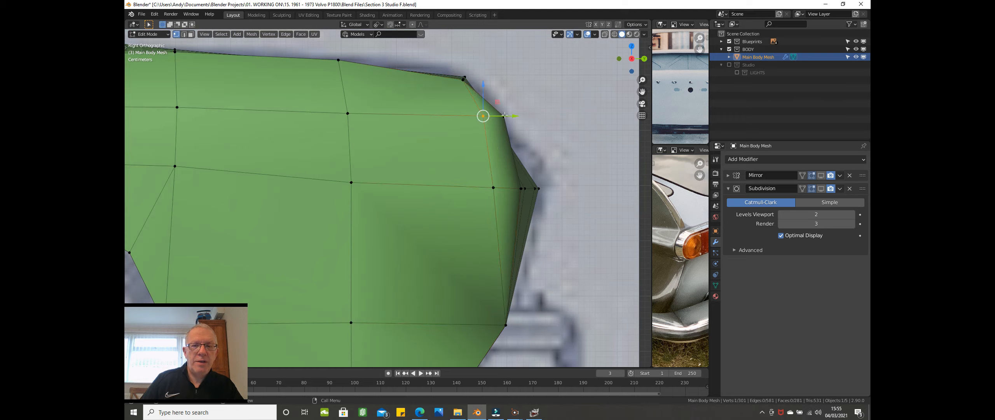
pyautogui.press('g')
pyautogui.press('y')
pyautogui.click(494, 113)
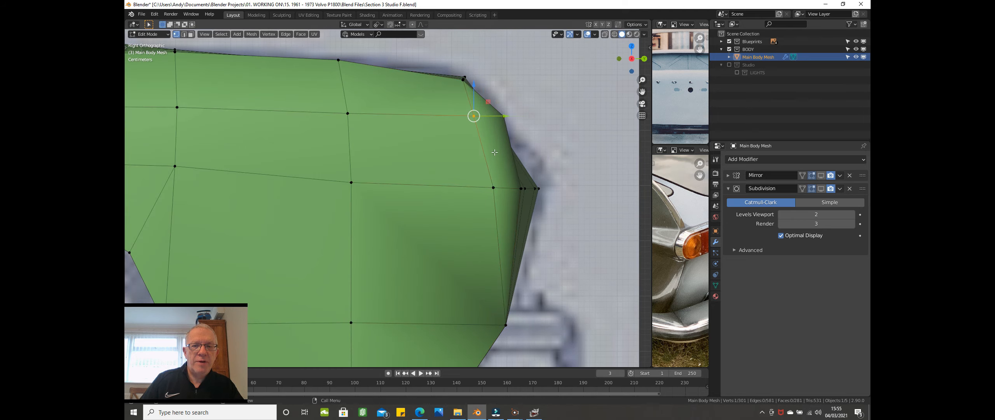
pyautogui.click(493, 187)
pyautogui.press('g')
pyautogui.press('y')
pyautogui.click(516, 170)
# Step: Move the fender-top vertex of the new edge loop near the roof pillar base outward along X
pyautogui.scroll(-3, 516, 170)
pyautogui.moveTo(486, 209); pyautogui.dragTo(448, 155, button='middle')
pyautogui.scroll(4, 437, 215)
pyautogui.keyDown('shift'); pyautogui.moveTo(442, 117); pyautogui.dragTo(416, 128, button='middle'); pyautogui.keyUp('shift')
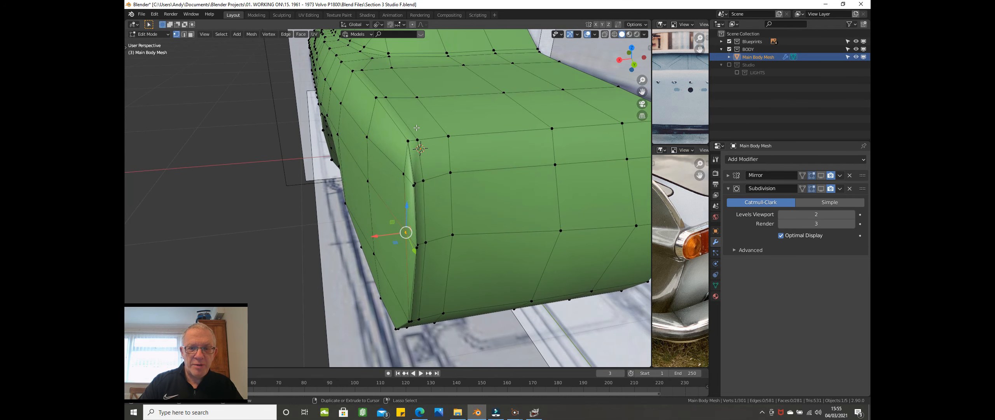
pyautogui.press('ctrl+KP_1')
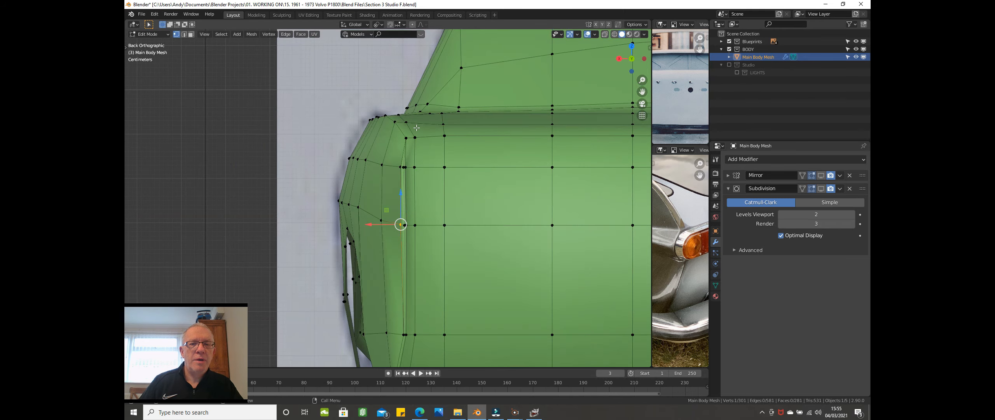
pyautogui.keyDown('alt'); pyautogui.click(407, 163); pyautogui.keyUp('alt')
pyautogui.moveTo(410, 166); pyautogui.dragTo(431, 202, button='middle')
pyautogui.keyDown('shift'); pyautogui.moveTo(412, 107); pyautogui.dragTo(408, 183, button='middle'); pyautogui.keyUp('shift')
pyautogui.scroll(1, 408, 183)
pyautogui.scroll(2, 397, 169)
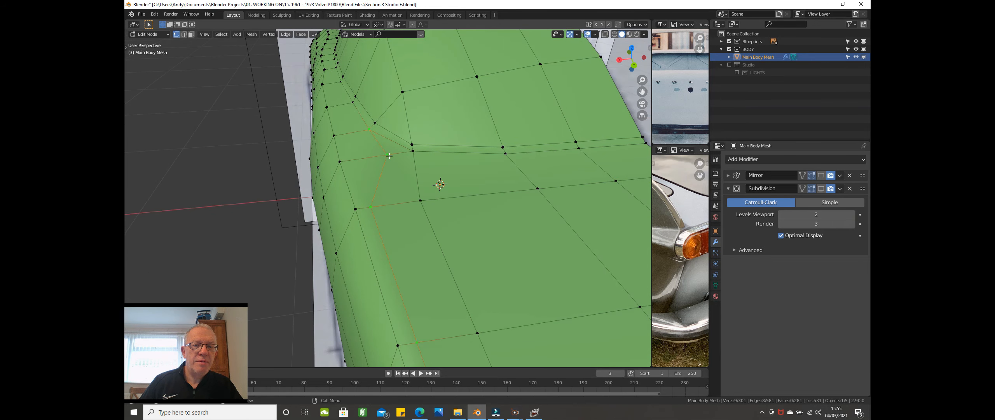
pyautogui.click(389, 154)
pyautogui.moveTo(367, 156); pyautogui.dragTo(333, 158)
pyautogui.moveTo(334, 159); pyautogui.dragTo(378, 200, button='middle')
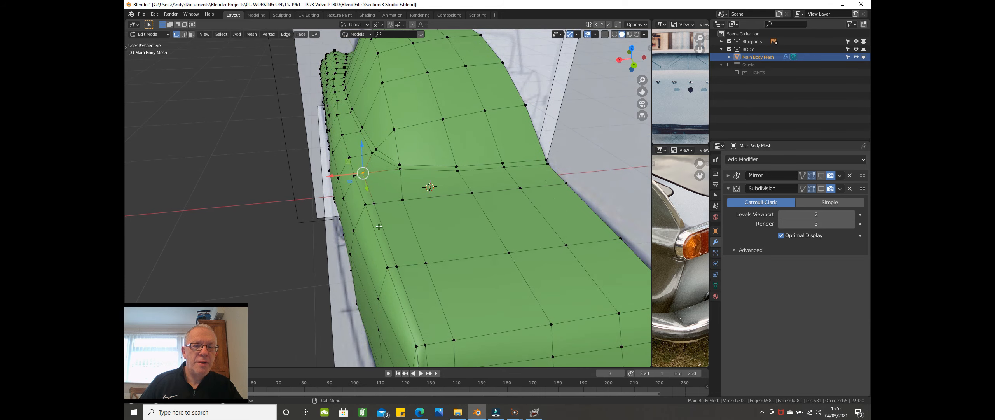
# Step: Select the new fender edge loop and display the mesh in wireframe over the rear blueprint in back orthographic view
pyautogui.keyDown('alt'); pyautogui.click(370, 202); pyautogui.keyUp('alt')
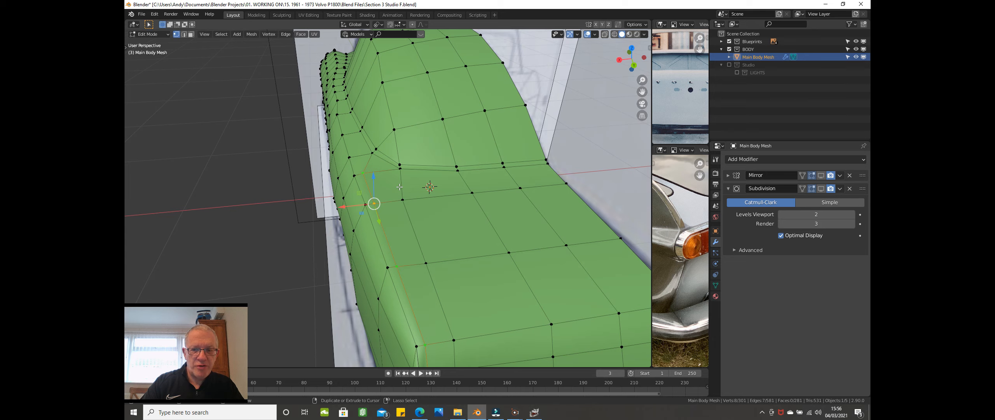
pyautogui.press('ctrl+KP_1')
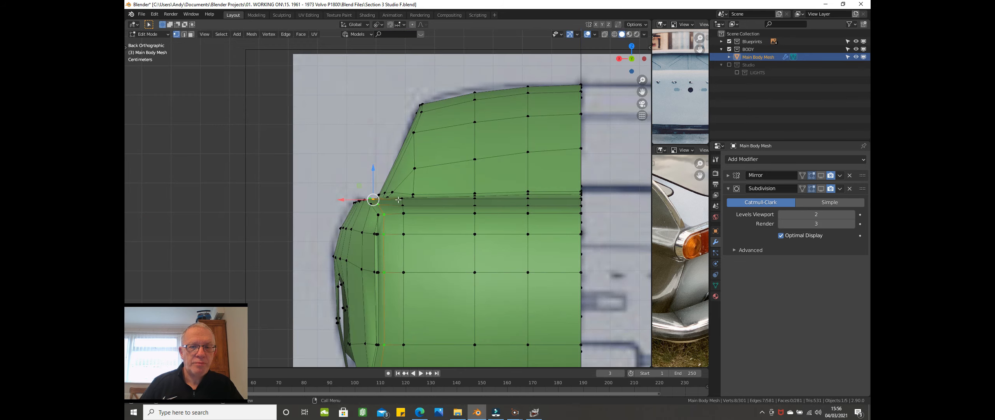
pyautogui.keyDown('shift'); pyautogui.moveTo(395, 210); pyautogui.dragTo(356, 155, button='middle'); pyautogui.keyUp('shift')
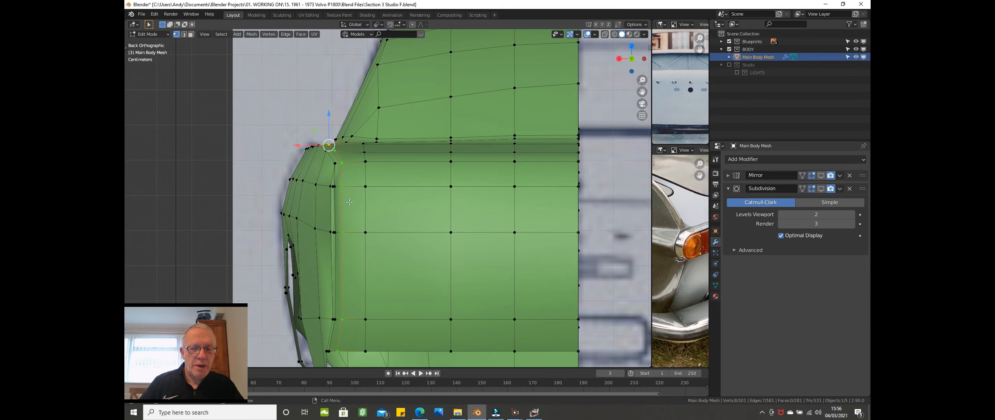
pyautogui.press('z')
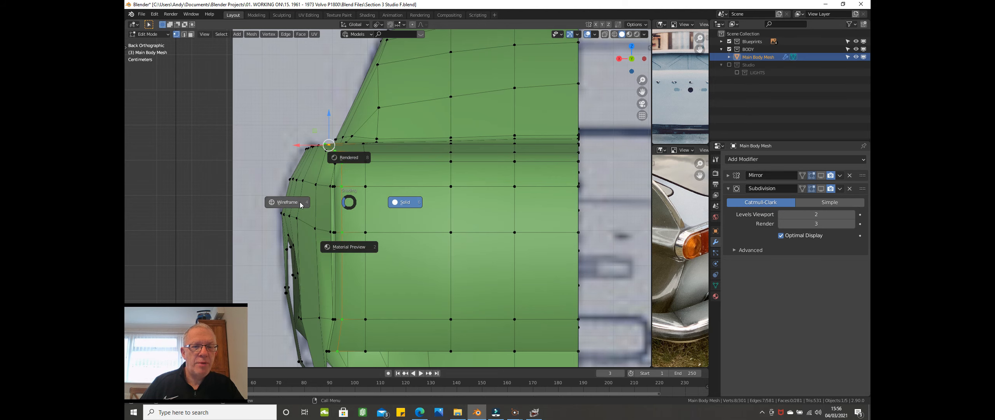
pyautogui.click(279, 202)
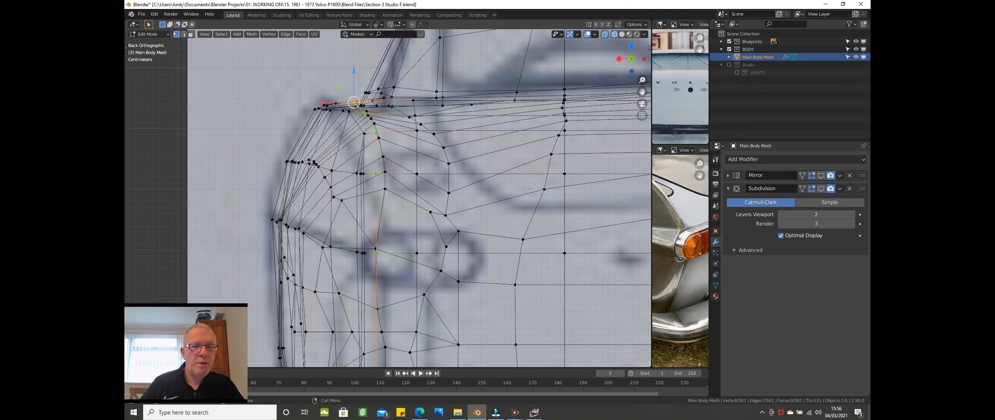
pyautogui.scroll(-1, 295, 205)
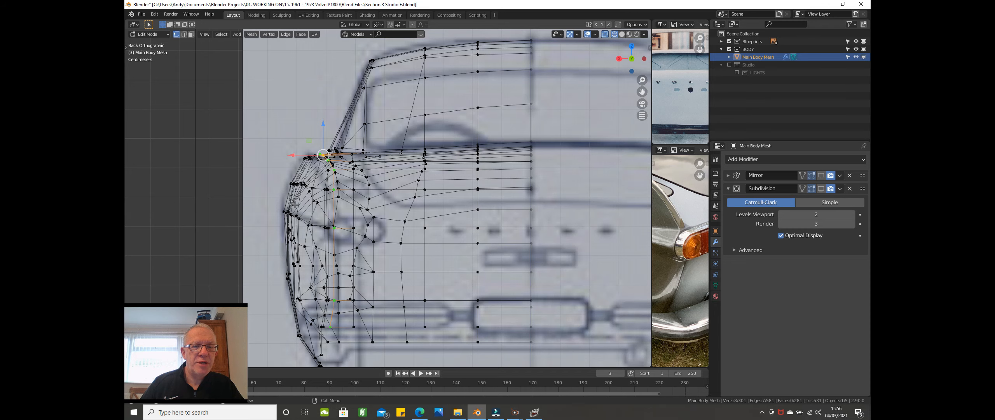
pyautogui.scroll(2, 294, 205)
pyautogui.scroll(-2, 294, 205)
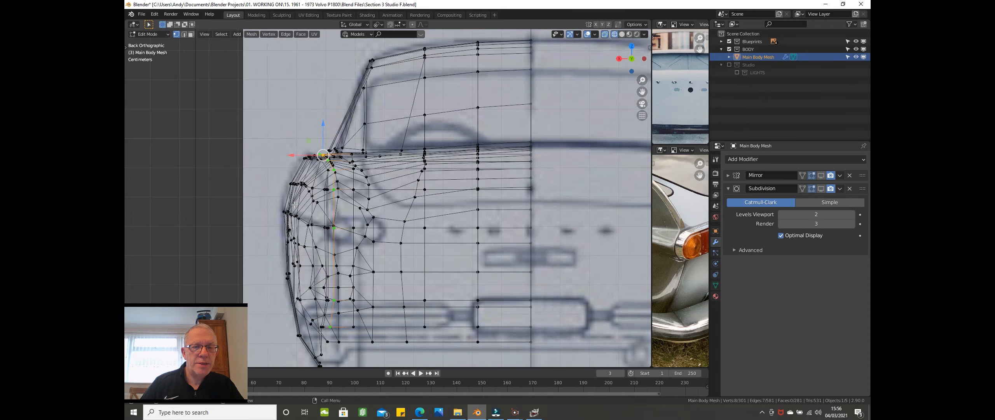
pyautogui.scroll(-1, 294, 204)
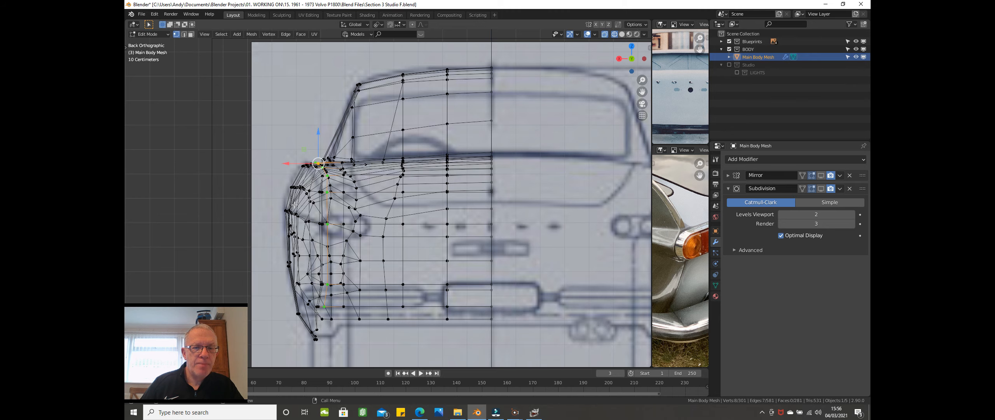
pyautogui.scroll(-1, 294, 204)
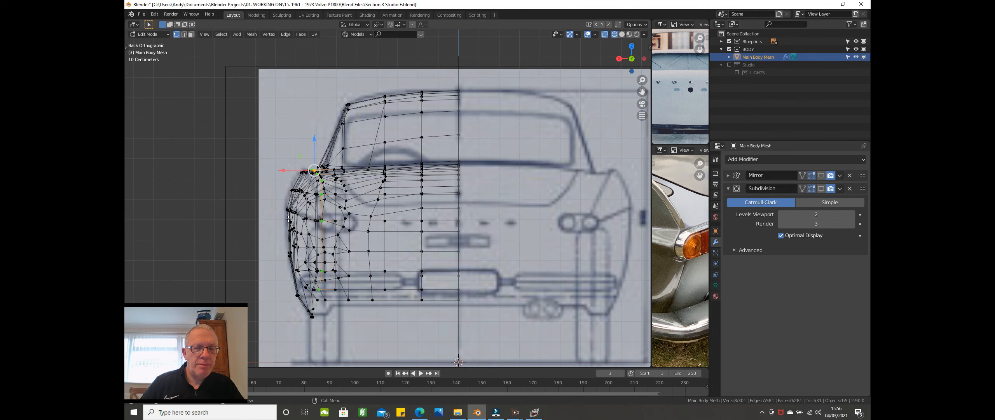
# Step: Hide the front and middle of the body mesh in right orthographic view, leaving only the vertices from the rear wheel arch back
pyautogui.hotkey('alt', 'a')
pyautogui.moveTo(205, 217); pyautogui.dragTo(204, 220, button='middle')
pyautogui.press('KP_3')
pyautogui.scroll(-4, 204, 219)
pyautogui.keyDown('shift'); pyautogui.moveTo(248, 187); pyautogui.dragTo(277, 186, button='middle'); pyautogui.keyUp('shift')
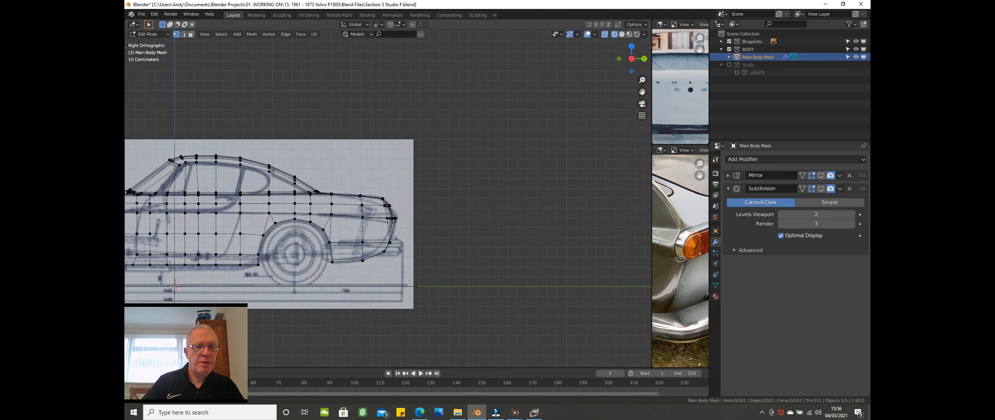
pyautogui.keyDown('shift'); pyautogui.moveTo(189, 184); pyautogui.dragTo(348, 156, button='middle'); pyautogui.keyUp('shift')
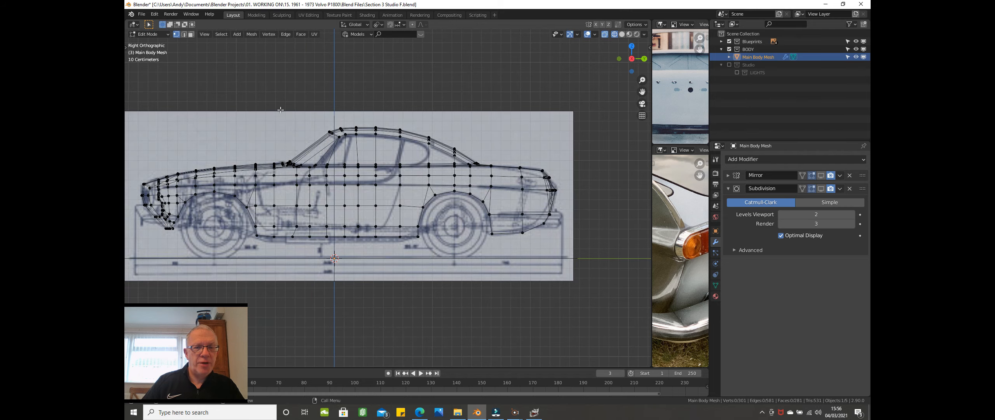
pyautogui.keyDown('shift'); pyautogui.moveTo(221, 129); pyautogui.dragTo(247, 123, button='middle'); pyautogui.keyUp('shift')
pyautogui.press('b')
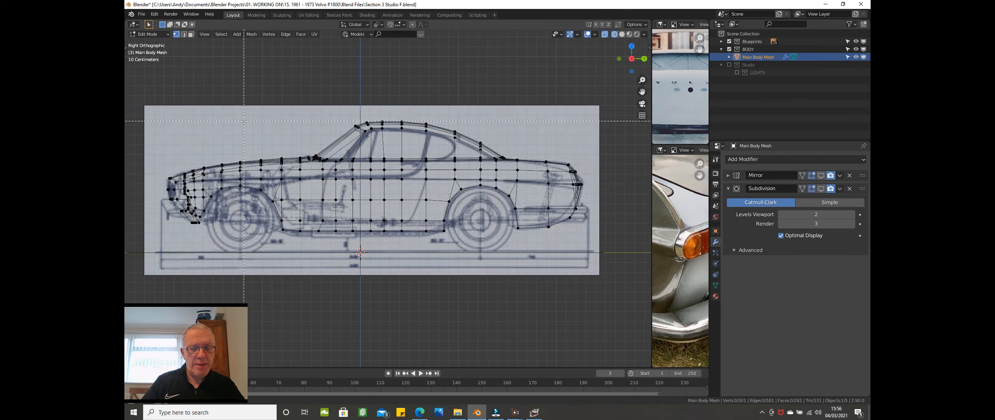
pyautogui.moveTo(157, 97); pyautogui.dragTo(435, 278)
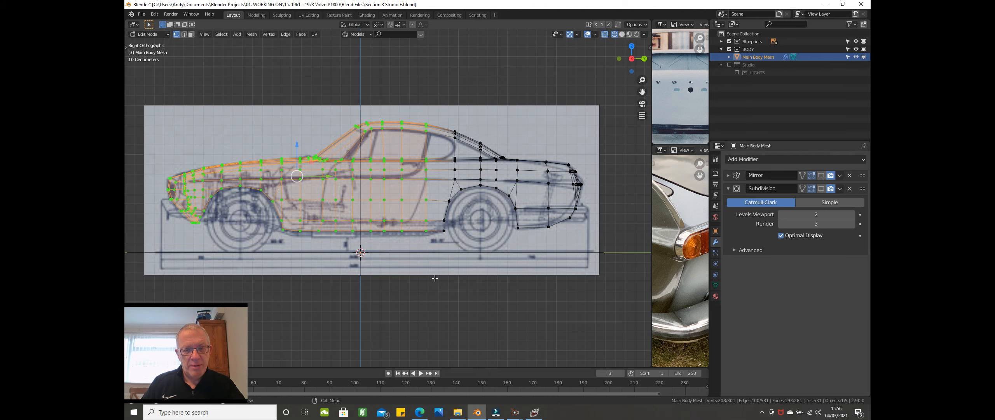
pyautogui.press('h')
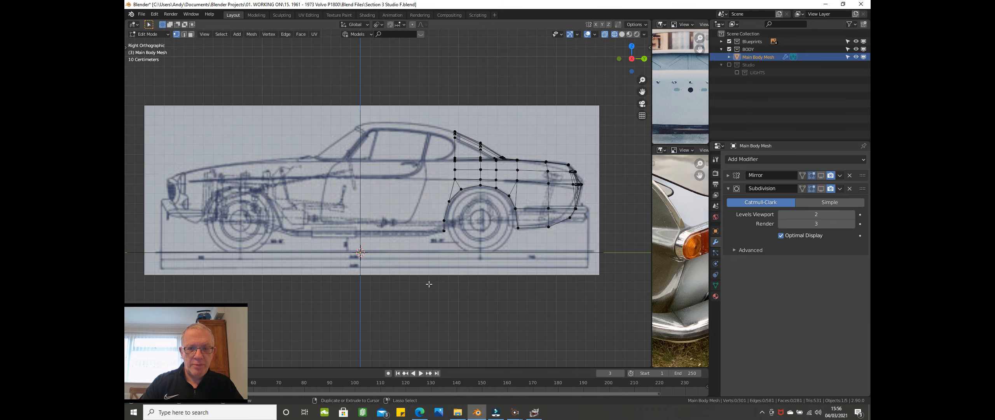
# Step: Select the vertex column running from the rear deck edge down the tail beside the fender and shift it inward along X
pyautogui.press('ctrl+KP_1')
pyautogui.scroll(4, 429, 283)
pyautogui.keyDown('shift'); pyautogui.moveTo(363, 199); pyautogui.dragTo(405, 320, button='middle'); pyautogui.keyUp('shift')
pyautogui.scroll(1, 363, 284)
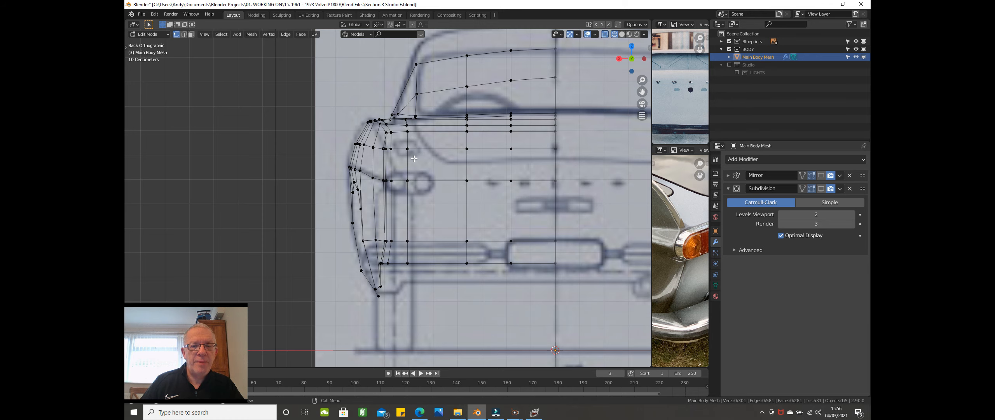
pyautogui.scroll(-2, 408, 138)
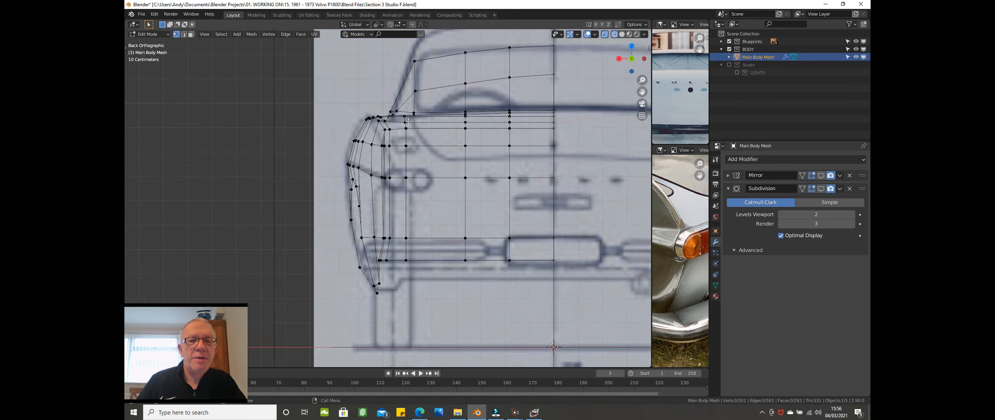
pyautogui.moveTo(412, 136); pyautogui.dragTo(401, 158, button='middle')
pyautogui.click(394, 106)
pyautogui.click(388, 112)
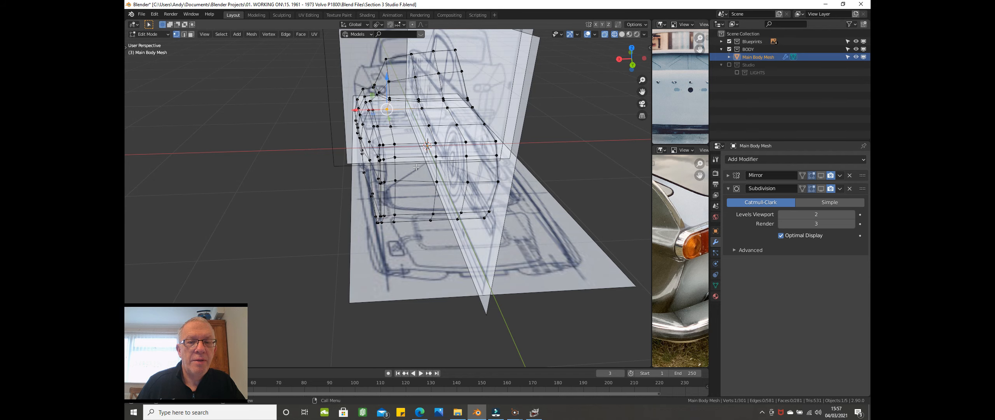
pyautogui.moveTo(416, 166); pyautogui.dragTo(411, 192, button='middle')
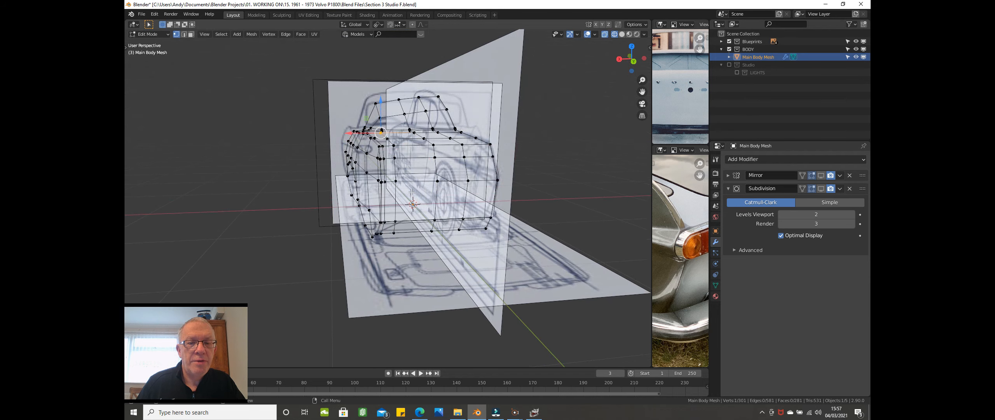
pyautogui.keyDown('ctrl'); pyautogui.click(400, 238); pyautogui.keyUp('ctrl')
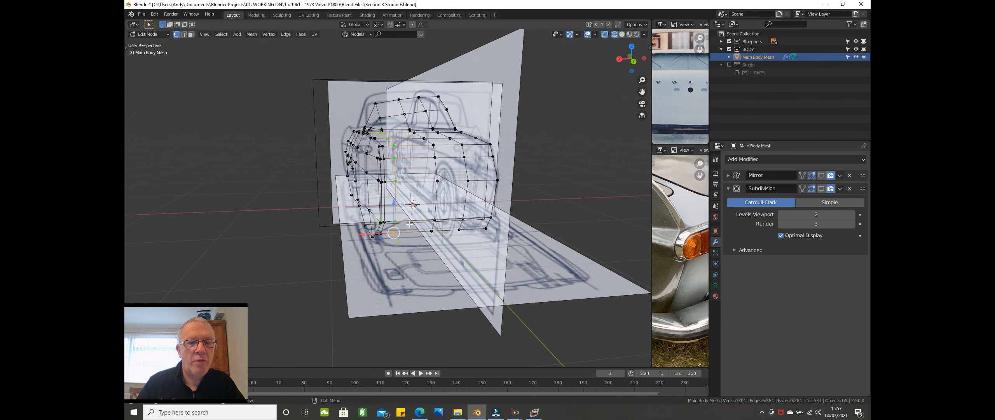
pyautogui.press('KP_Decimal')
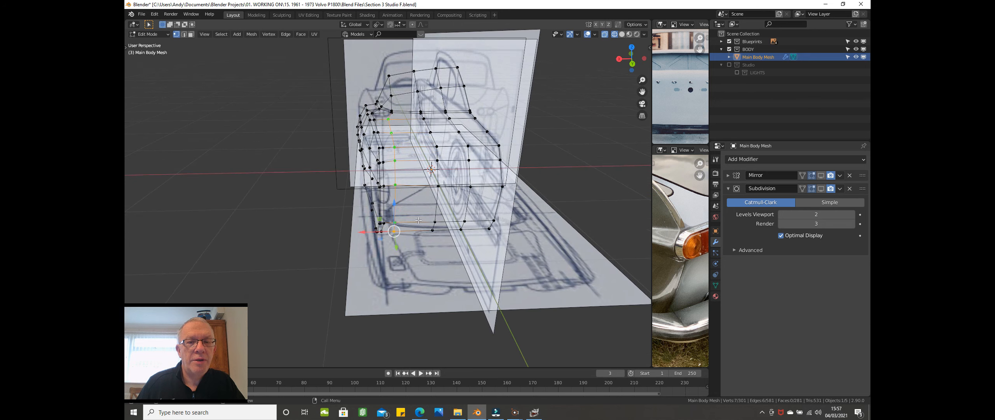
pyautogui.moveTo(374, 230); pyautogui.dragTo(382, 228)
pyautogui.moveTo(383, 227); pyautogui.dragTo(393, 208, button='middle')
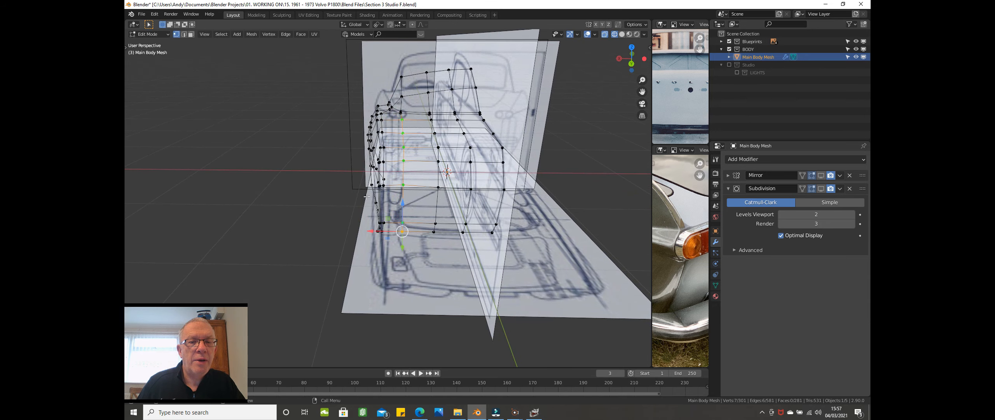
# Step: Move the mid-height vertex of the next tail column outboard inward along X to the blueprint's tail light in back orthographic view
pyautogui.scroll(4, 367, 196)
pyautogui.moveTo(402, 141); pyautogui.dragTo(413, 139, button='middle')
pyautogui.click(384, 133)
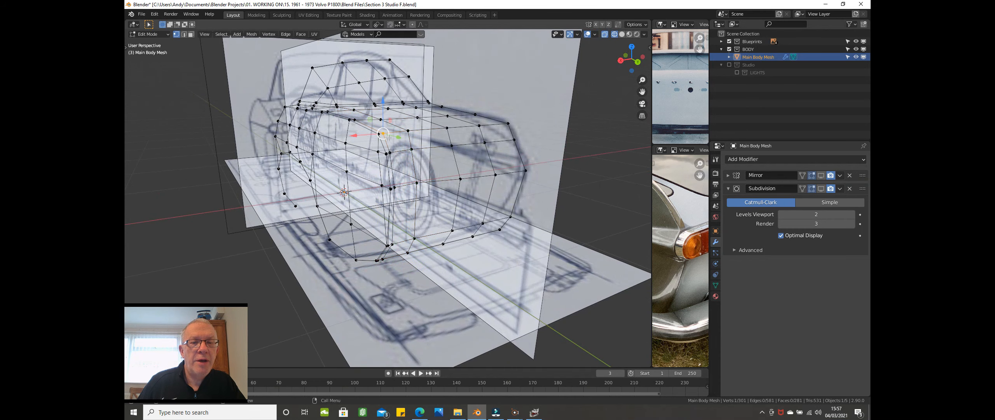
pyautogui.moveTo(402, 204); pyautogui.dragTo(402, 198, button='middle')
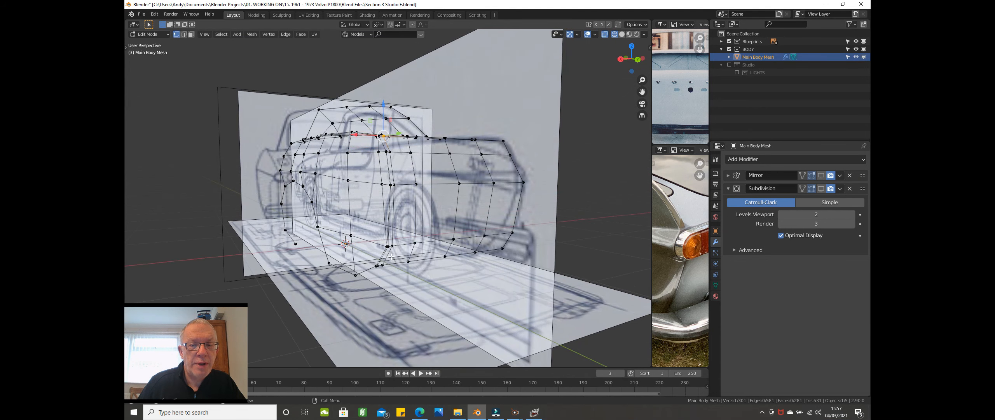
pyautogui.keyDown('alt'); pyautogui.click(386, 268); pyautogui.keyUp('alt')
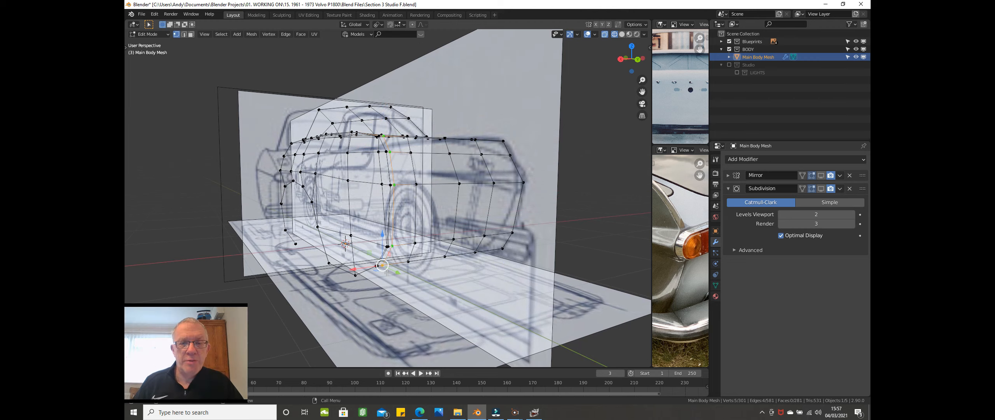
pyautogui.press('ctrl+KP_1')
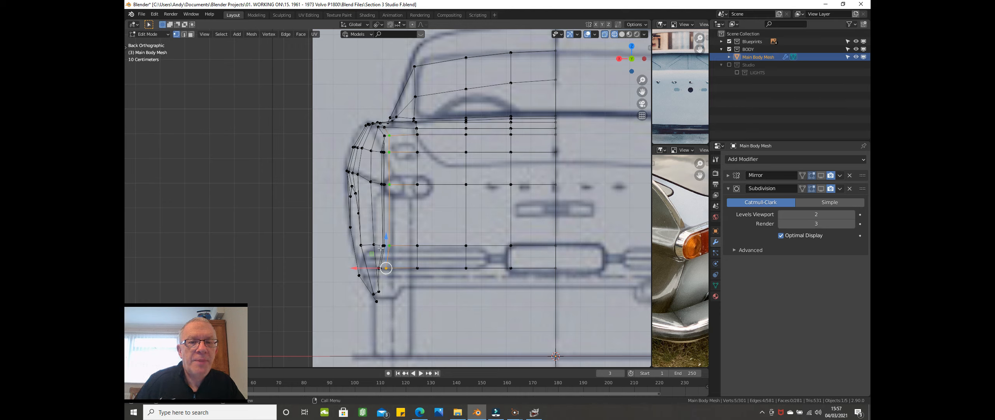
pyautogui.click(390, 184)
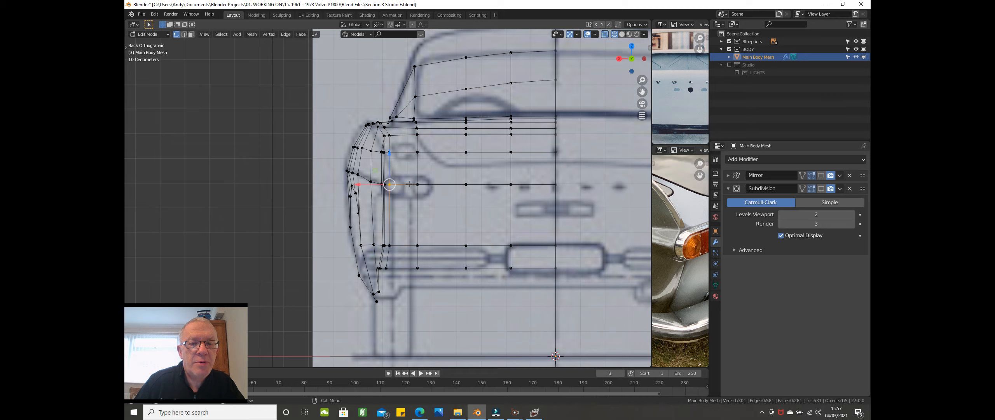
pyautogui.moveTo(366, 188); pyautogui.dragTo(380, 190)
# Step: Move the two lower vertices of the tail column inward along X, below the vertex at the blueprint's tail light
pyautogui.click(389, 246)
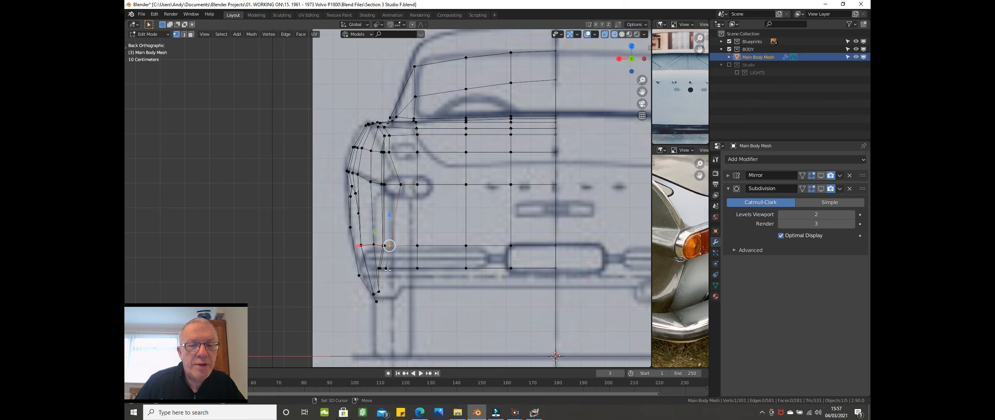
pyautogui.keyDown('shift'); pyautogui.click(386, 268); pyautogui.keyUp('shift')
pyautogui.moveTo(356, 264); pyautogui.dragTo(372, 267)
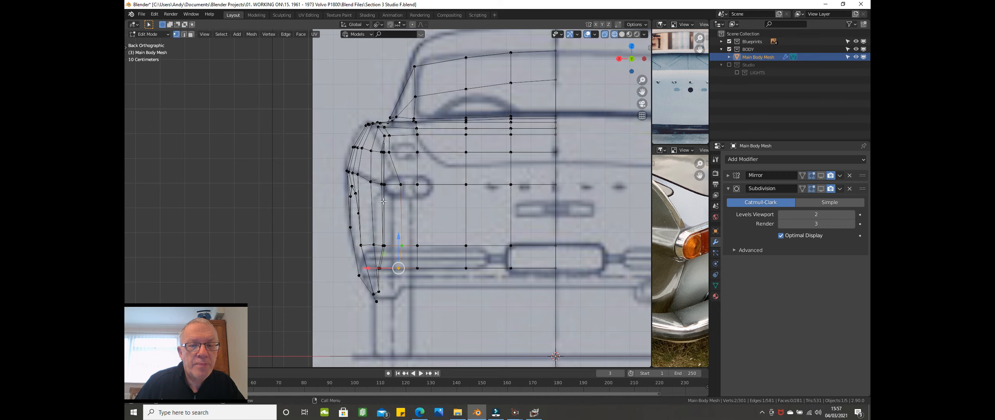
# Step: Align the tail-light vertex and the two below it by scaling to 0 along X with the pivot at Active Element
pyautogui.click(398, 184)
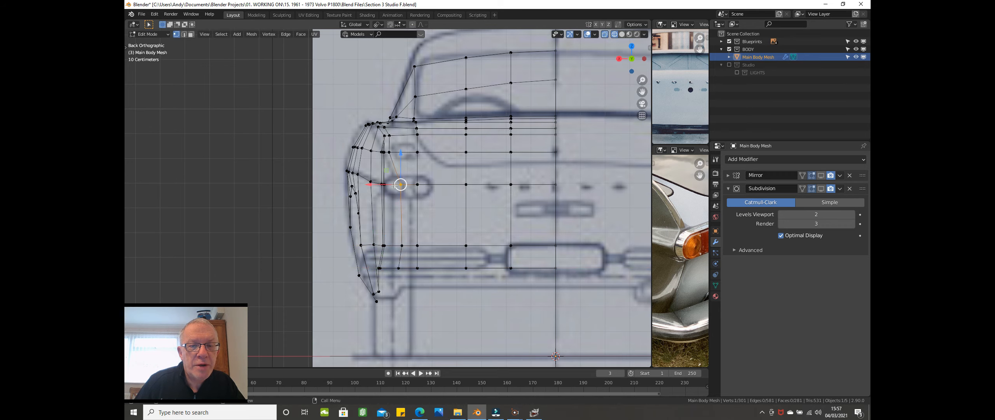
pyautogui.keyDown('shift'); pyautogui.click(401, 245); pyautogui.keyUp('shift')
pyautogui.keyDown('shift'); pyautogui.click(398, 267); pyautogui.keyUp('shift')
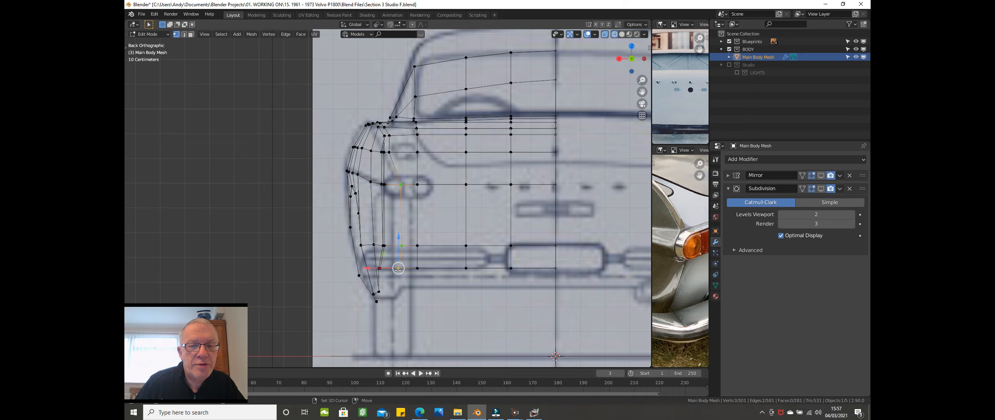
pyautogui.keyDown('shift'); pyautogui.click(404, 184); pyautogui.keyUp('shift')
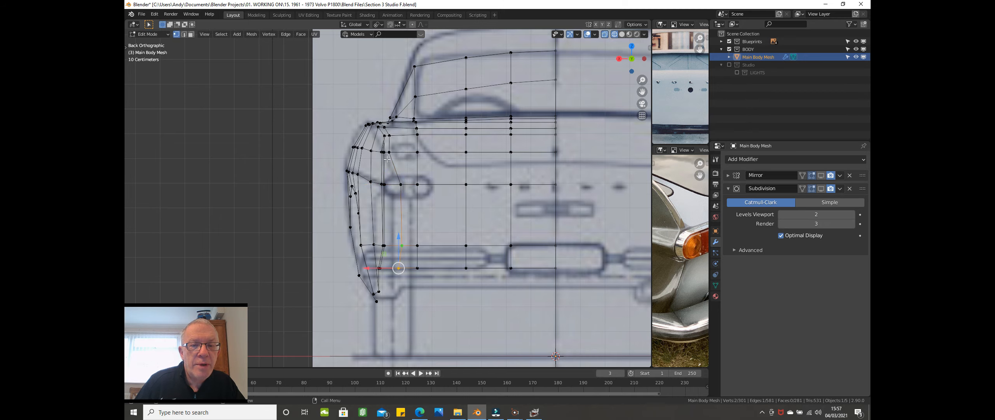
pyautogui.keyDown('shift'); pyautogui.click(401, 183); pyautogui.keyUp('shift')
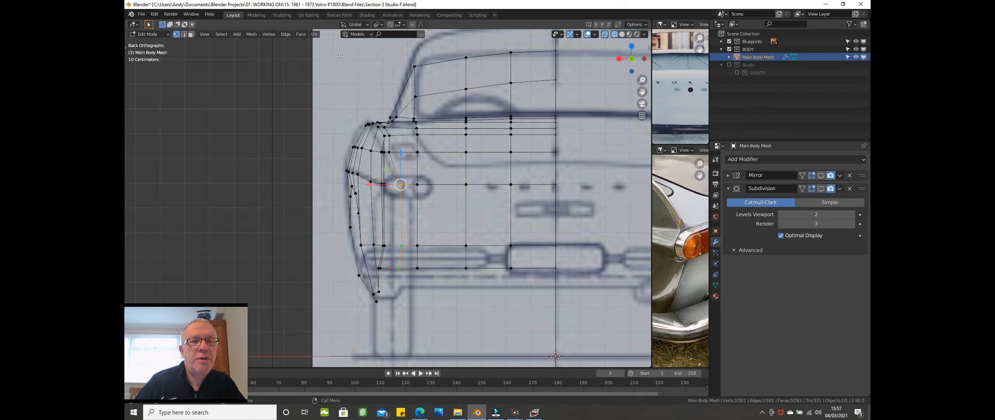
pyautogui.click(377, 24)
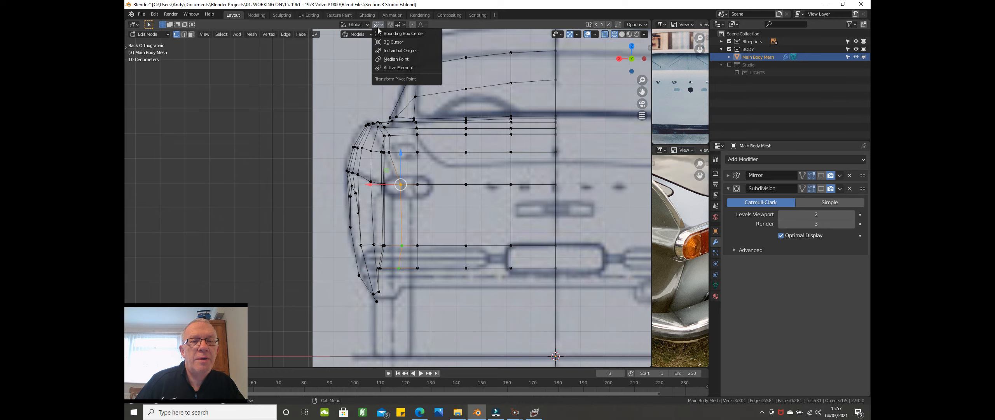
pyautogui.click(392, 68)
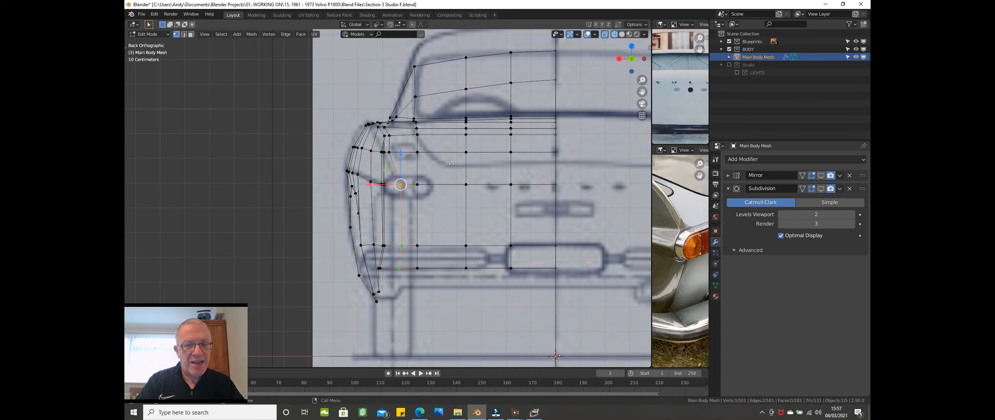
pyautogui.press('s')
pyautogui.press('x')
pyautogui.press('0')
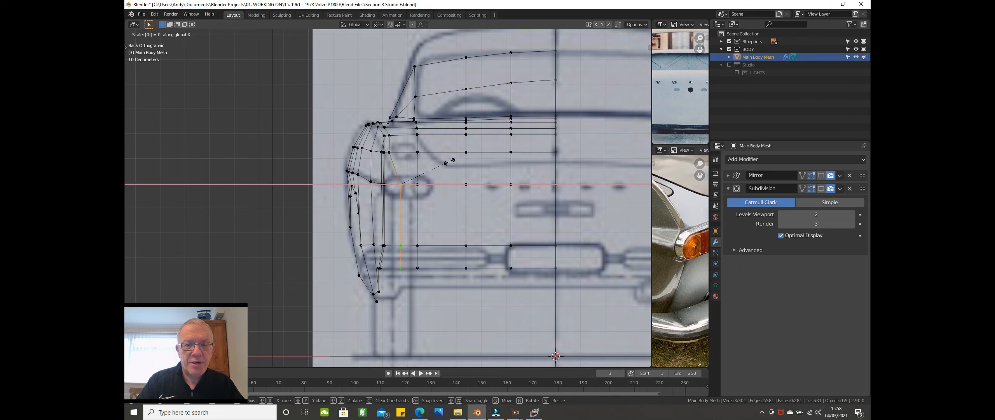
pyautogui.press('Return')
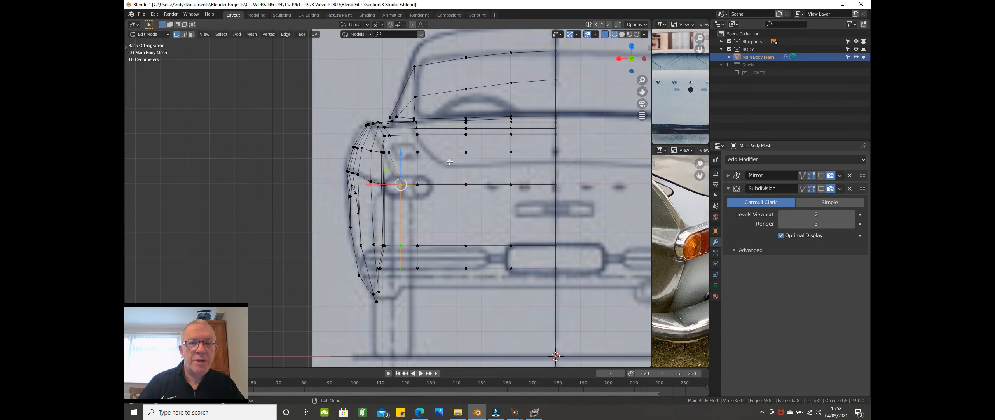
pyautogui.scroll(1, 449, 162)
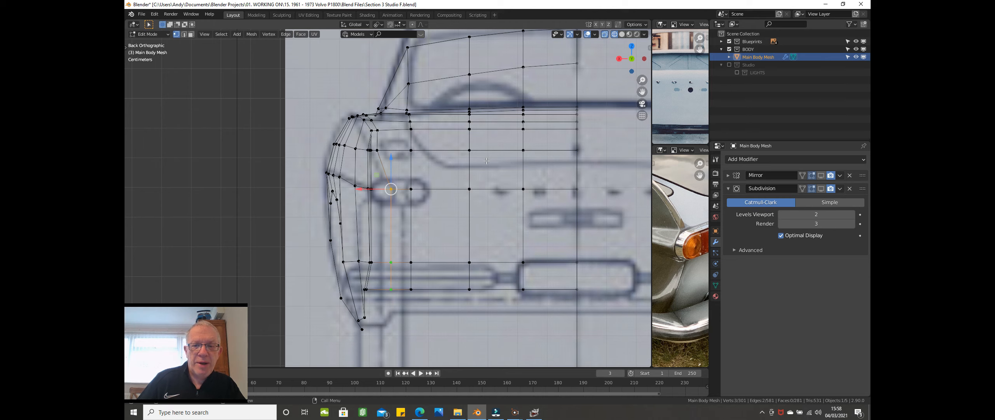
pyautogui.scroll(-1, 582, 173)
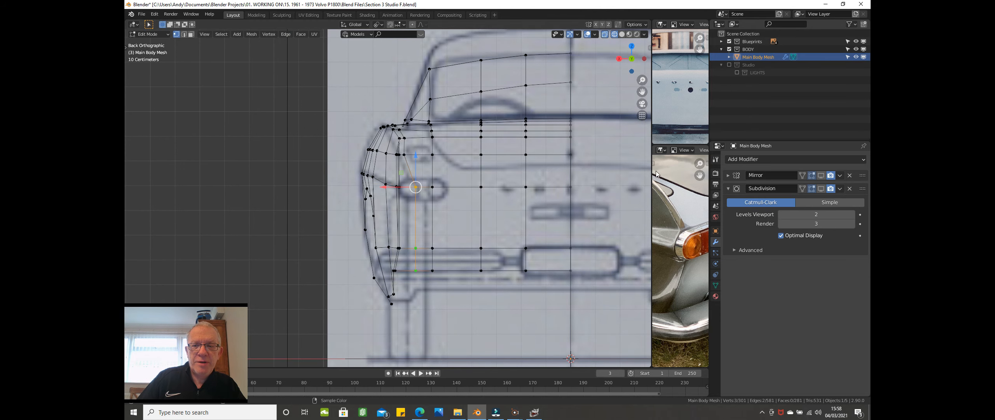
# Step: Narrow the 3D viewport to enlarge the rear reference photos, and compare the tail light area with the mesh
pyautogui.moveTo(651, 170); pyautogui.dragTo(411, 175)
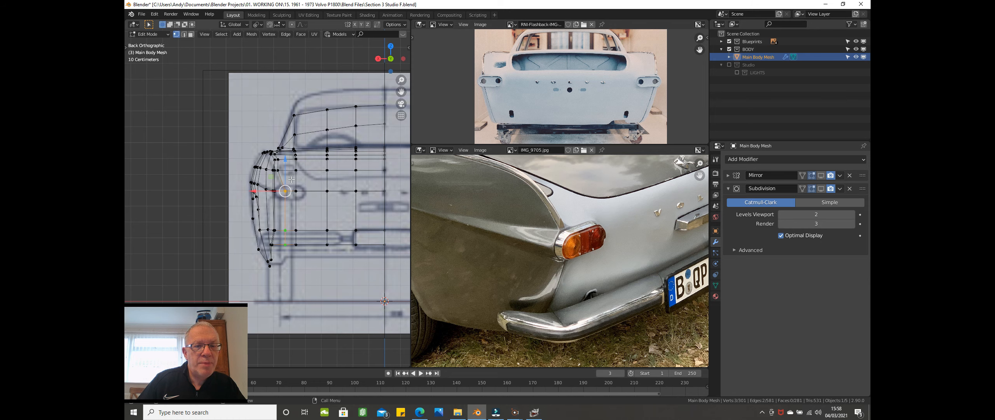
pyautogui.scroll(5, 292, 172)
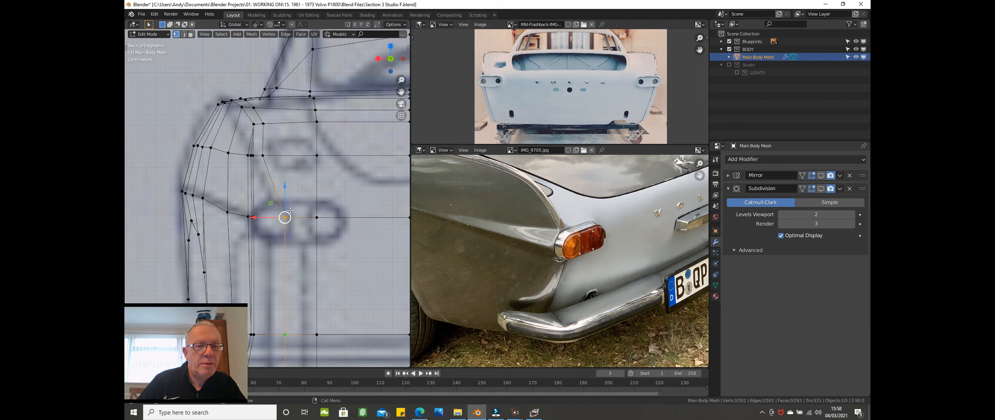
pyautogui.scroll(-3, 285, 216)
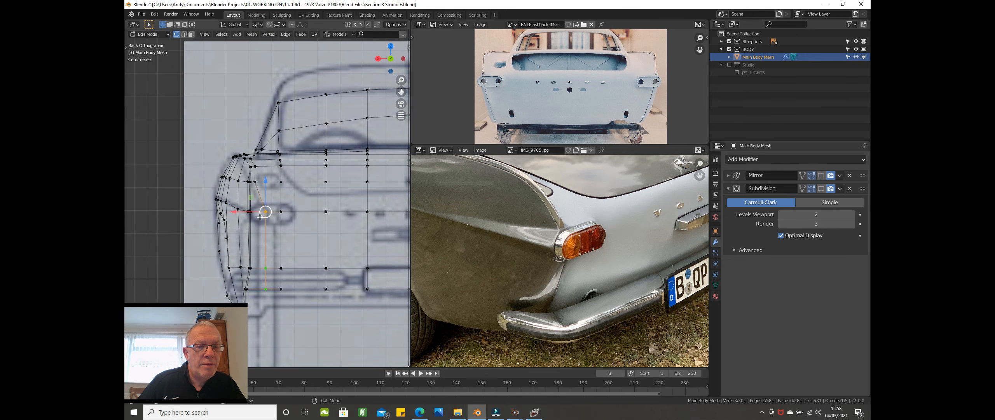
pyautogui.scroll(4, 259, 217)
pyautogui.scroll(5, 304, 218)
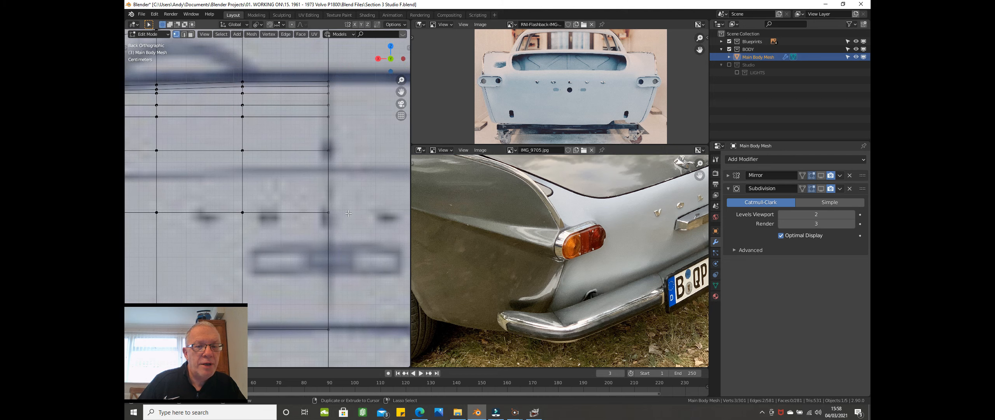
# Step: Raise the tail's horizontal vertex row, from the tail light to the centre line, about 0.04 m along Z, excluding the lower column vertices
pyautogui.keyDown('ctrl'); pyautogui.click(317, 212); pyautogui.keyUp('ctrl')
pyautogui.scroll(-3, 344, 206)
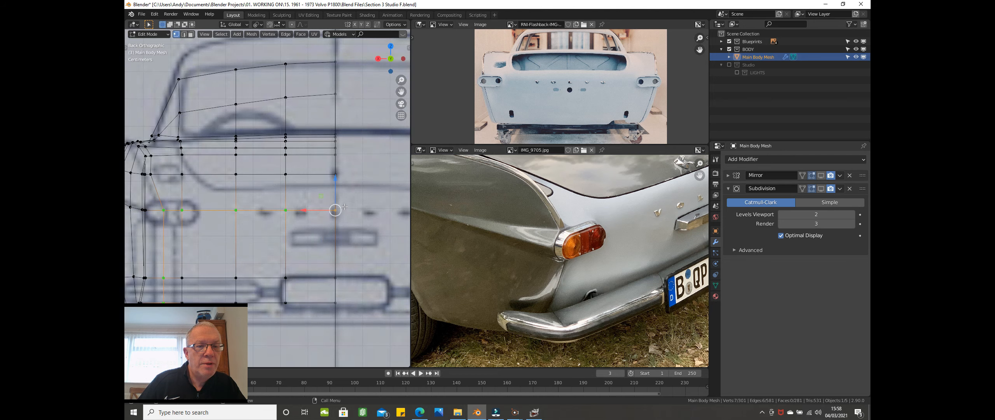
pyautogui.keyDown('shift'); pyautogui.moveTo(350, 281); pyautogui.dragTo(409, 249, button='middle'); pyautogui.keyUp('shift')
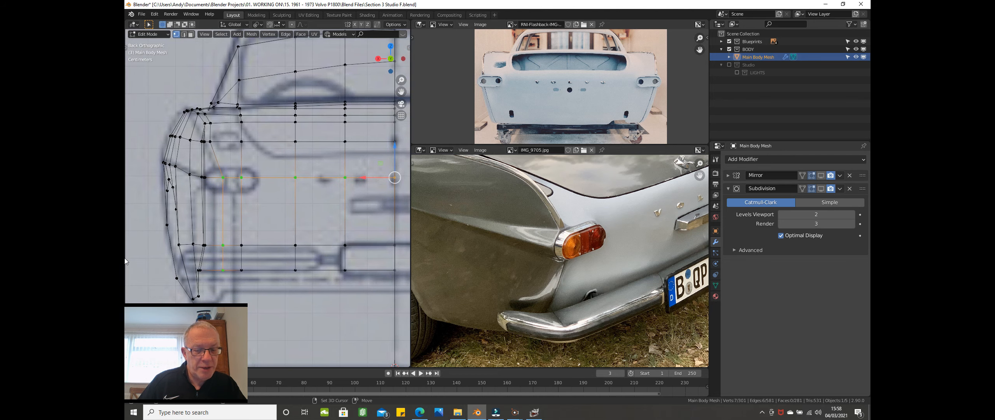
pyautogui.moveTo(160, 222); pyautogui.dragTo(238, 283)
pyautogui.scroll(1, 293, 284)
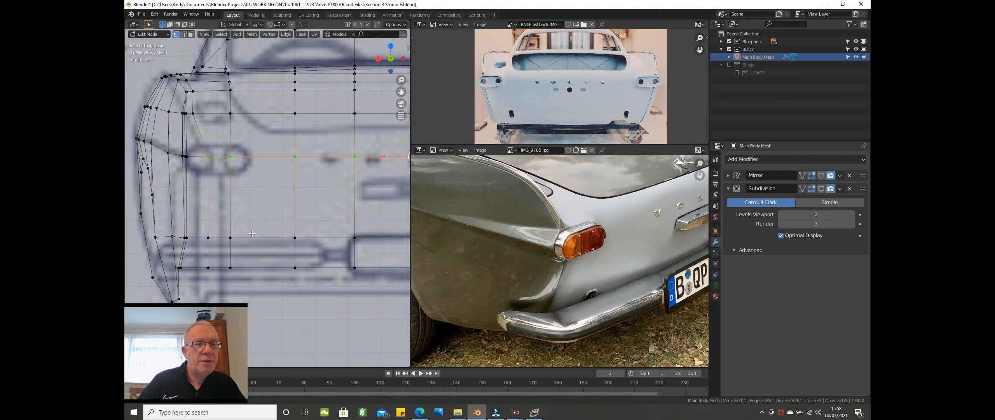
pyautogui.keyDown('shift'); pyautogui.moveTo(258, 245); pyautogui.dragTo(229, 247, button='middle'); pyautogui.keyUp('shift')
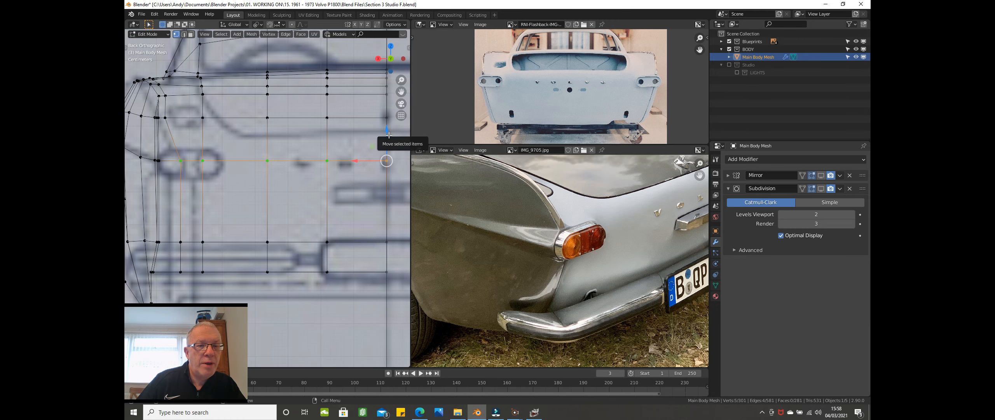
pyautogui.press('g')
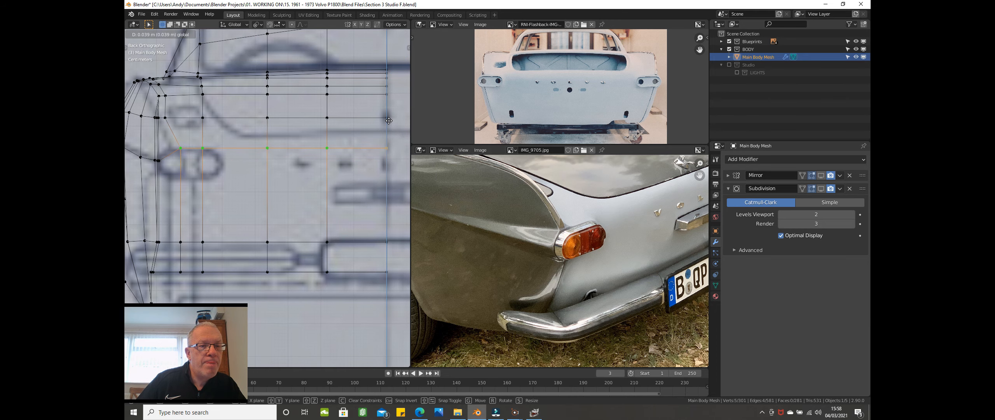
pyautogui.click(388, 119)
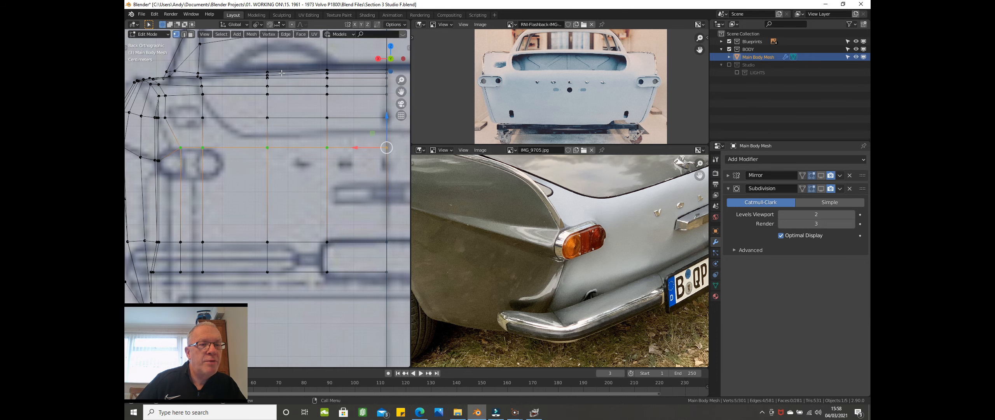
# Step: Select the closely spaced edge loop running down the tail beside the fender and remove it with Dissolve Edges
pyautogui.scroll(-1, 281, 72)
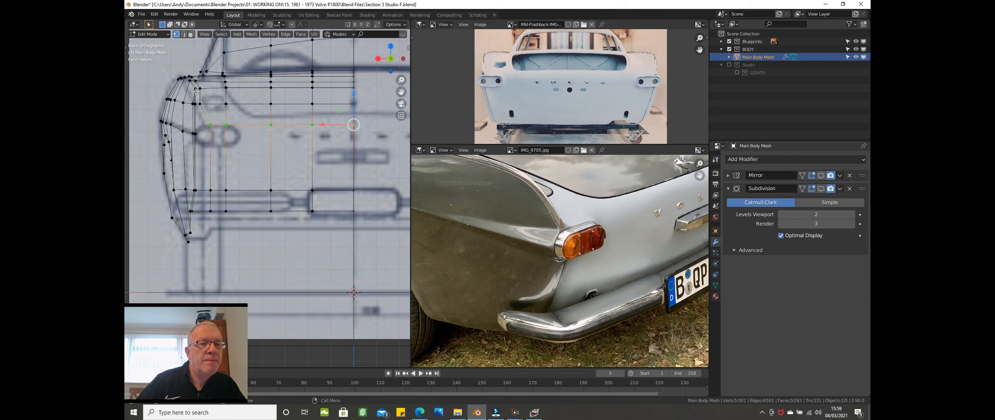
pyautogui.scroll(7, 194, 93)
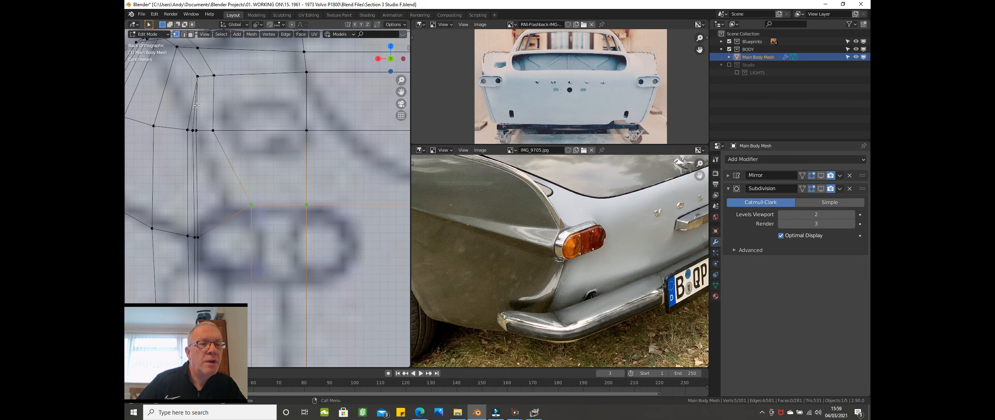
pyautogui.keyDown('alt'); pyautogui.click(197, 106); pyautogui.keyUp('alt')
pyautogui.scroll(-5, 197, 106)
pyautogui.moveTo(197, 105); pyautogui.dragTo(279, 170, button='middle')
pyautogui.scroll(5, 232, 176)
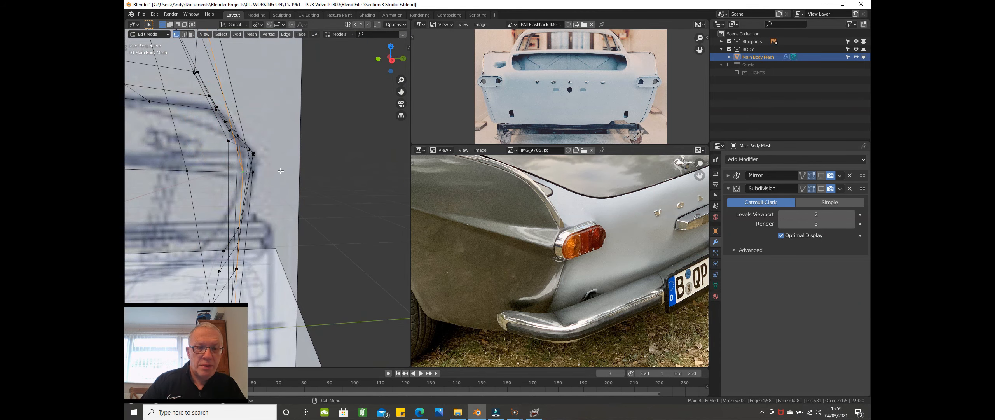
pyautogui.press('KP_3')
pyautogui.scroll(-5, 280, 171)
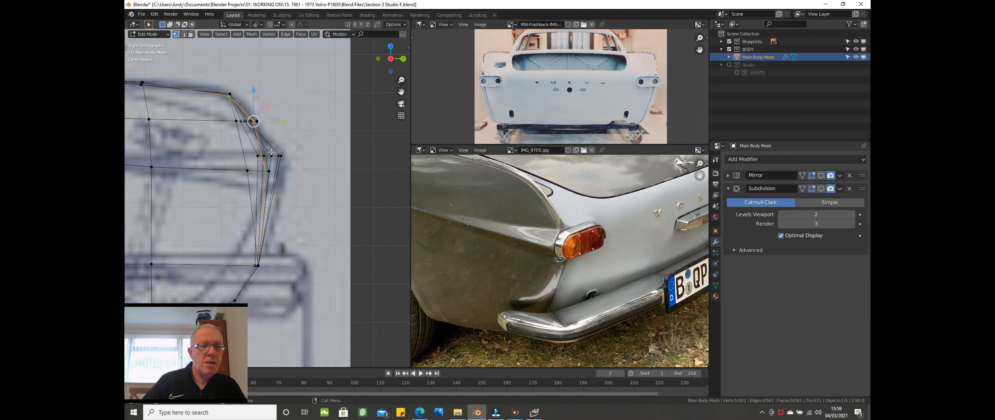
pyautogui.scroll(-5, 271, 152)
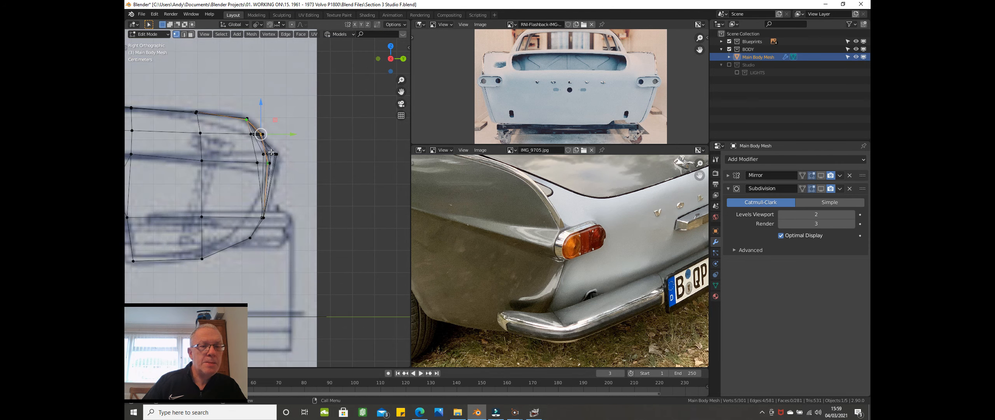
pyautogui.scroll(3, 269, 151)
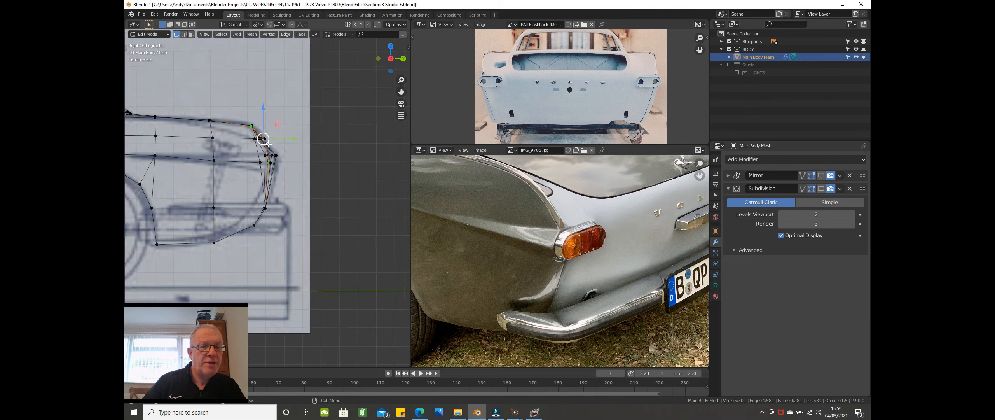
pyautogui.scroll(1, 269, 144)
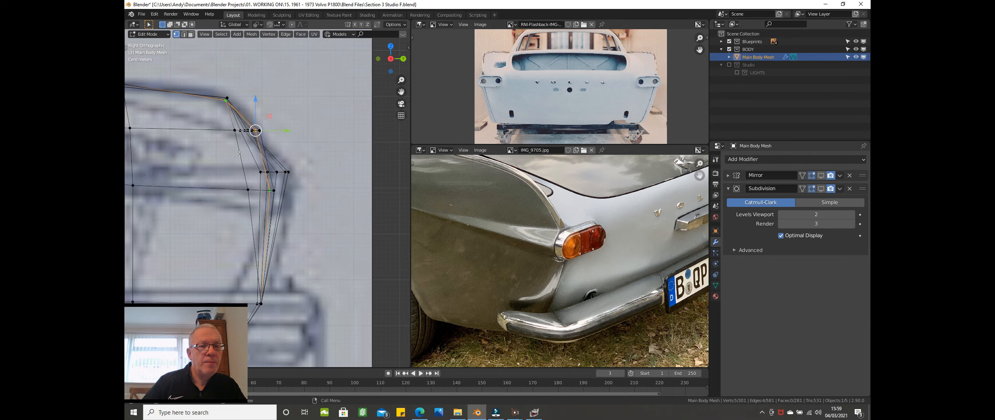
pyautogui.moveTo(237, 155); pyautogui.dragTo(139, 194, button='middle')
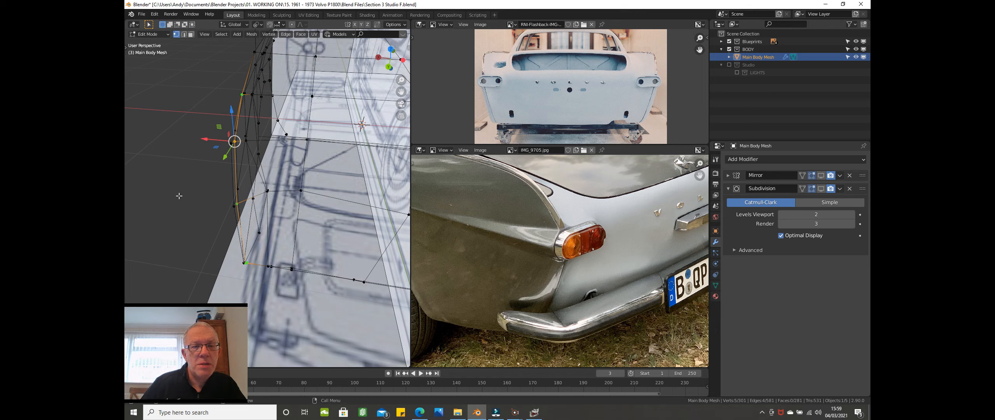
pyautogui.moveTo(188, 190); pyautogui.dragTo(176, 156, button='middle')
pyautogui.scroll(-2, 221, 143)
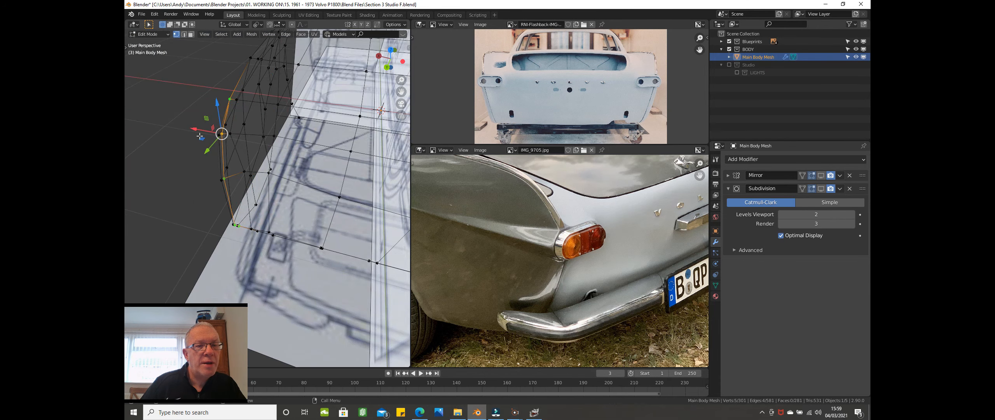
pyautogui.moveTo(207, 131); pyautogui.dragTo(222, 98, button='middle')
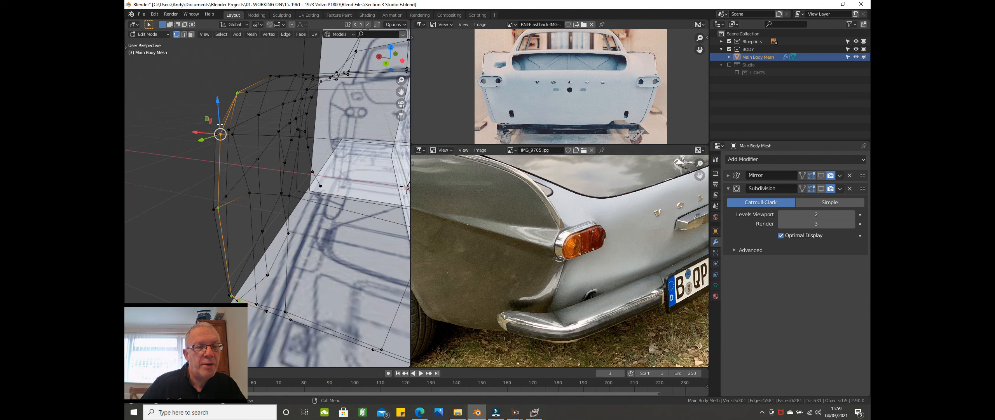
pyautogui.press('x')
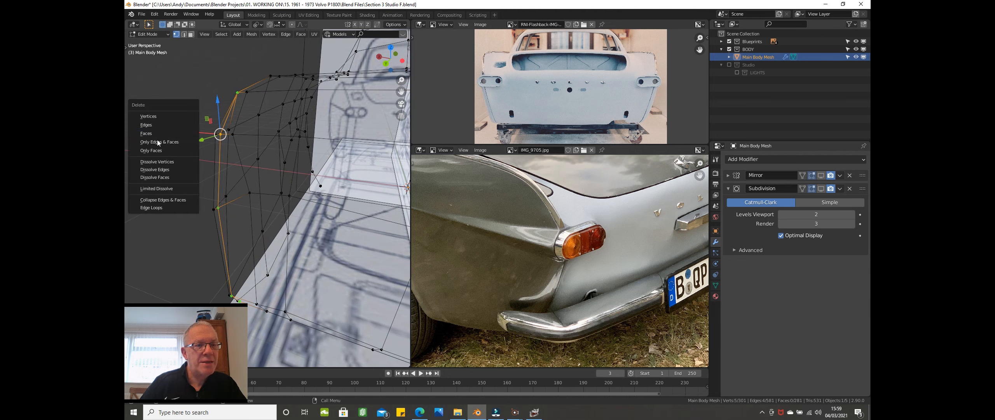
pyautogui.click(149, 170)
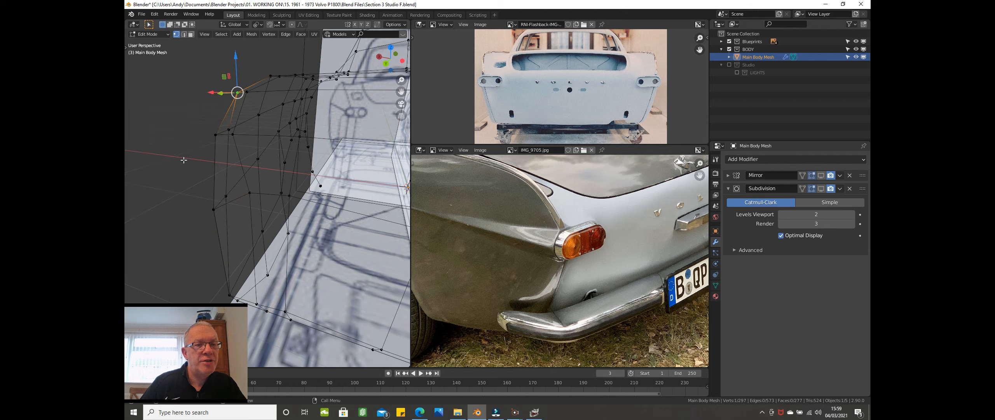
pyautogui.moveTo(184, 159); pyautogui.dragTo(219, 151, button='middle')
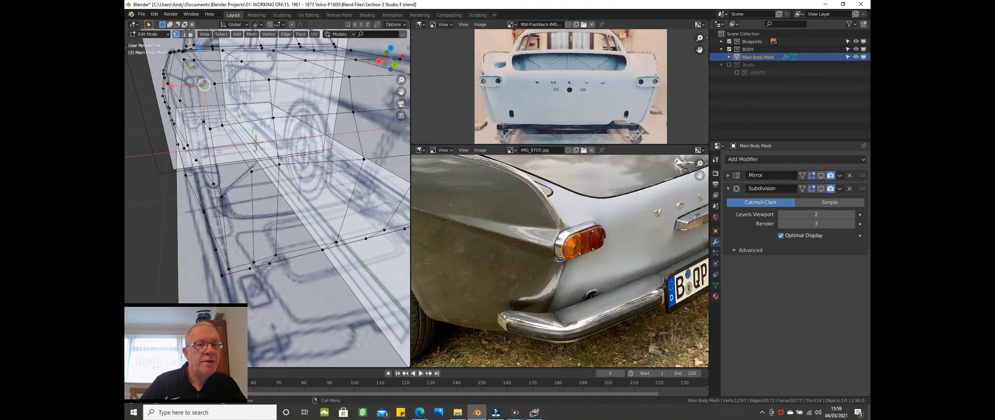
# Step: Switch to solid shading and shift the tail's vertical edge line, from the tail-light vertex to the bottom, about 0.047 m outward along X
pyautogui.press('z')
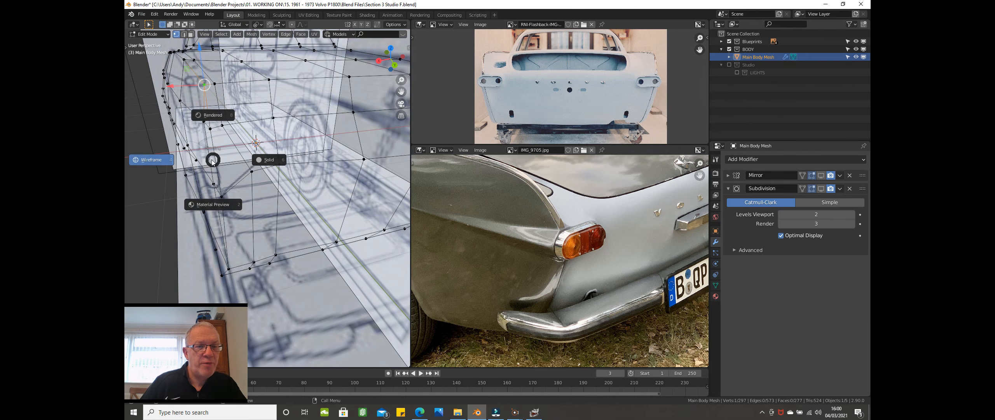
pyautogui.click(259, 160)
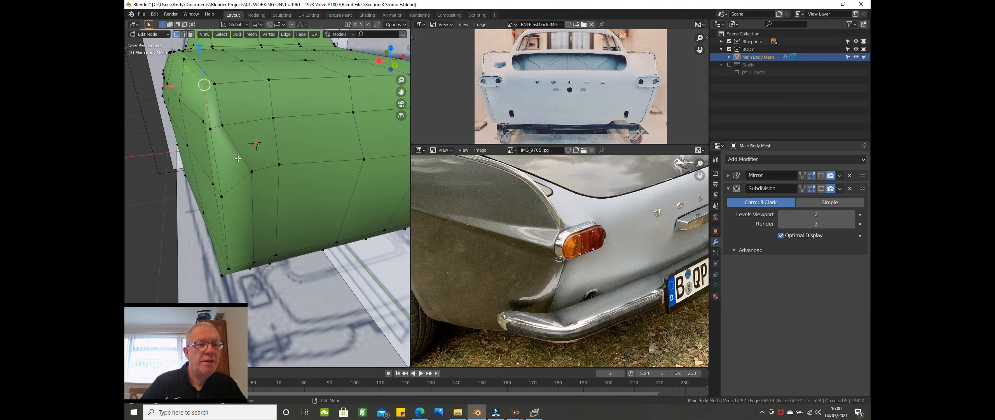
pyautogui.scroll(3, 256, 159)
pyautogui.moveTo(256, 159); pyautogui.dragTo(245, 180, button='middle')
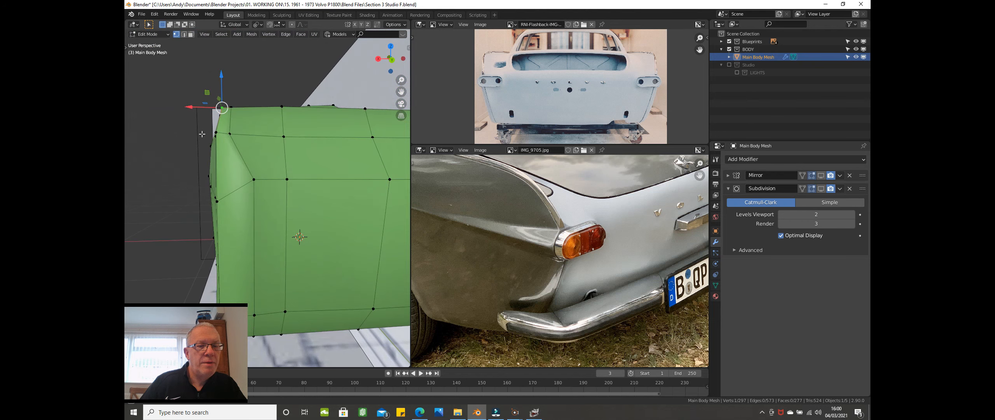
pyautogui.click(252, 181)
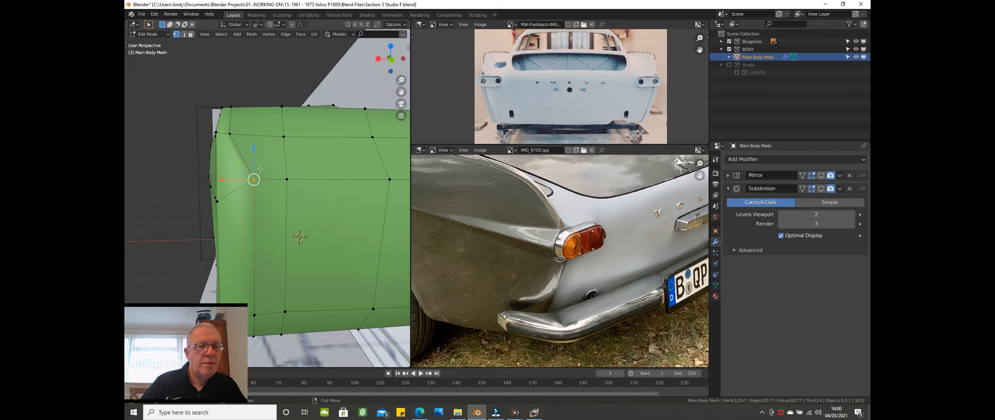
pyautogui.scroll(-3, 191, 177)
pyautogui.keyDown('ctrl'); pyautogui.click(229, 277); pyautogui.keyUp('ctrl')
pyautogui.press('g')
pyautogui.press('x')
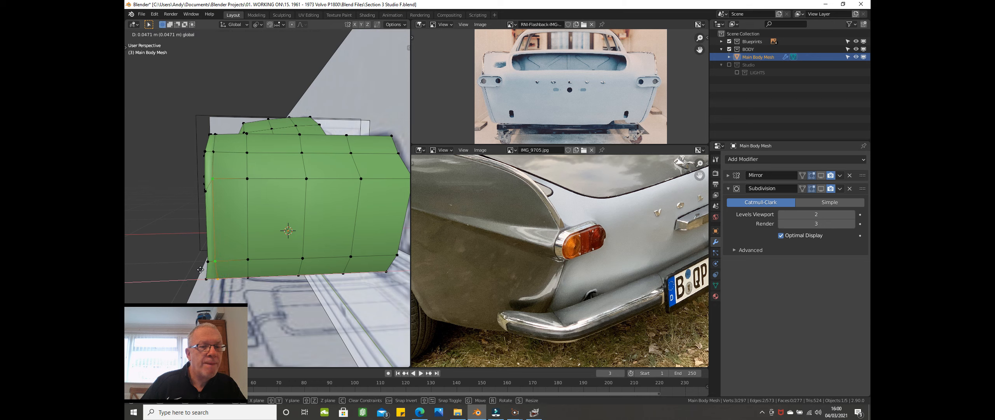
pyautogui.click(200, 269)
# Step: Raise the two neighbouring vertices on the fender's side, level with the tail light, slightly along Z
pyautogui.moveTo(200, 269); pyautogui.dragTo(260, 250, button='middle')
pyautogui.scroll(3, 228, 215)
pyautogui.moveTo(163, 189); pyautogui.dragTo(147, 185, button='middle')
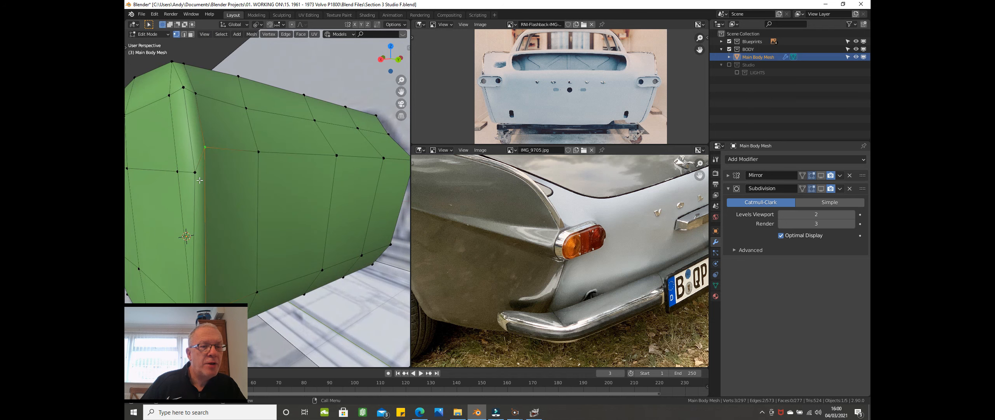
pyautogui.scroll(-5, 192, 180)
pyautogui.moveTo(190, 184); pyautogui.dragTo(242, 205, button='middle')
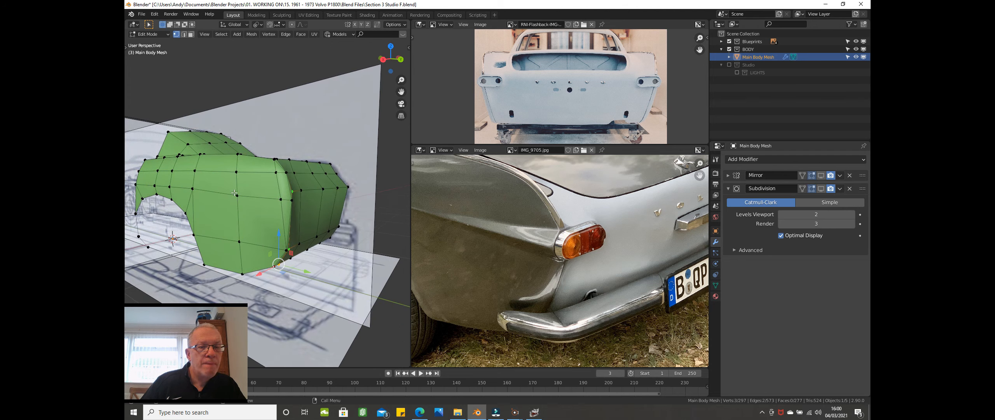
pyautogui.click(236, 194)
pyautogui.scroll(-1, 235, 193)
pyautogui.scroll(2, 271, 203)
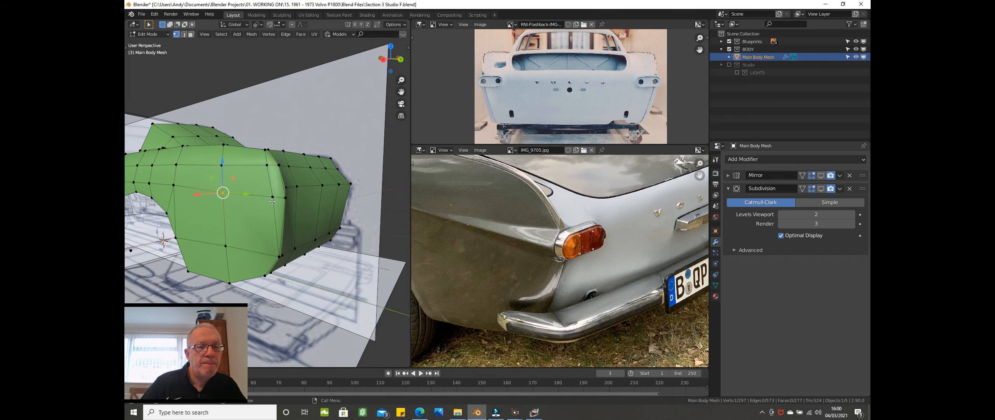
pyautogui.keyDown('shift'); pyautogui.click(274, 199); pyautogui.keyUp('shift')
pyautogui.moveTo(277, 168); pyautogui.dragTo(278, 161)
pyautogui.scroll(1, 277, 182)
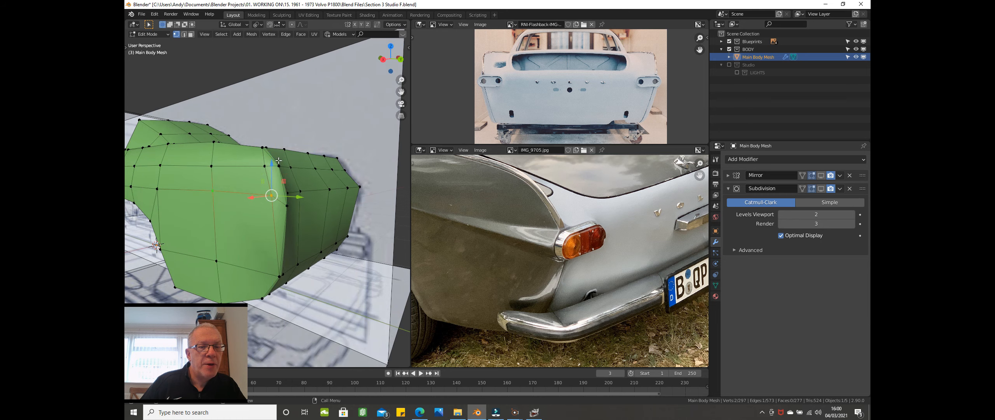
# Step: Raise the tail-light vertex on the rear face along Z, level with the adjoining fender-side vertices
pyautogui.click(287, 205)
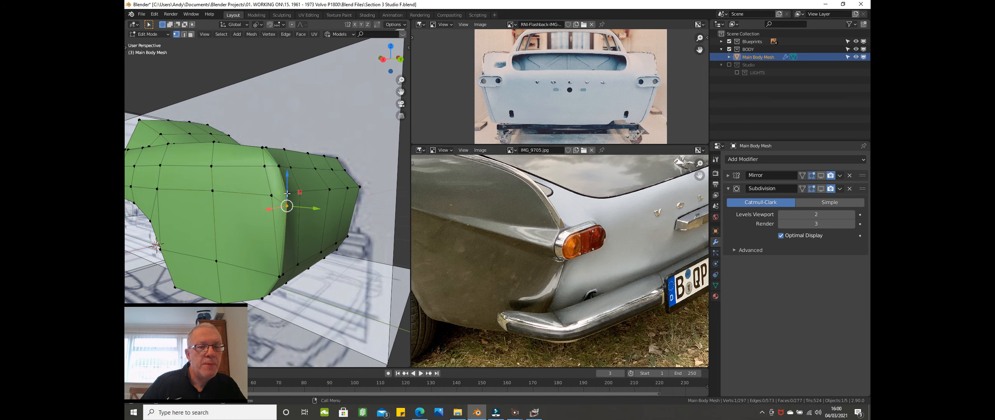
pyautogui.press('g')
pyautogui.press('z')
pyautogui.click(287, 177)
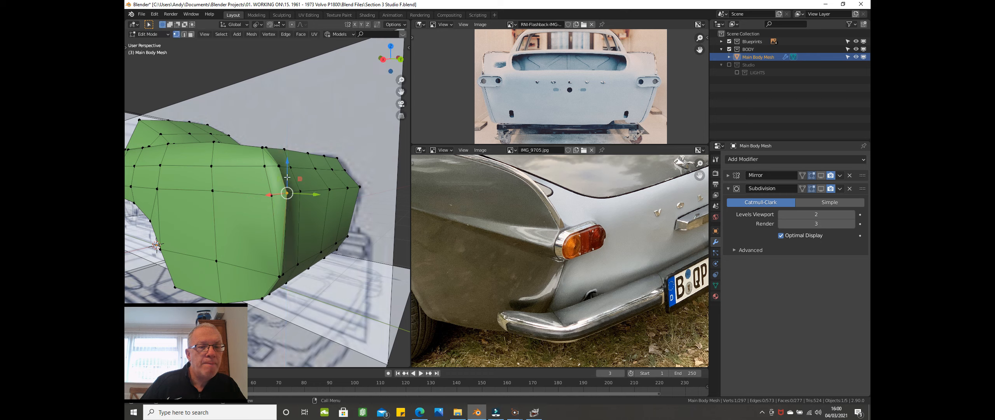
pyautogui.moveTo(286, 179); pyautogui.dragTo(286, 210, button='middle')
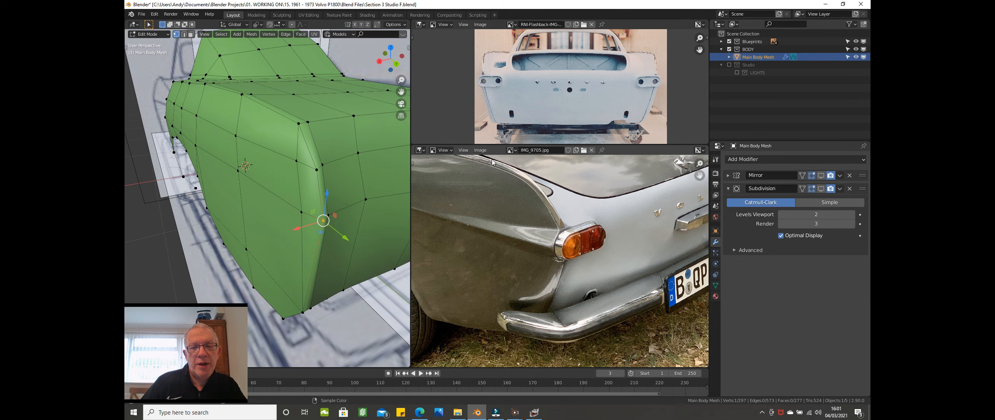
# Step: Compare the fender's upper crease edge loop with the close-up reference photo and, in wireframe, with the top-view blueprint
pyautogui.scroll(6, 511, 176)
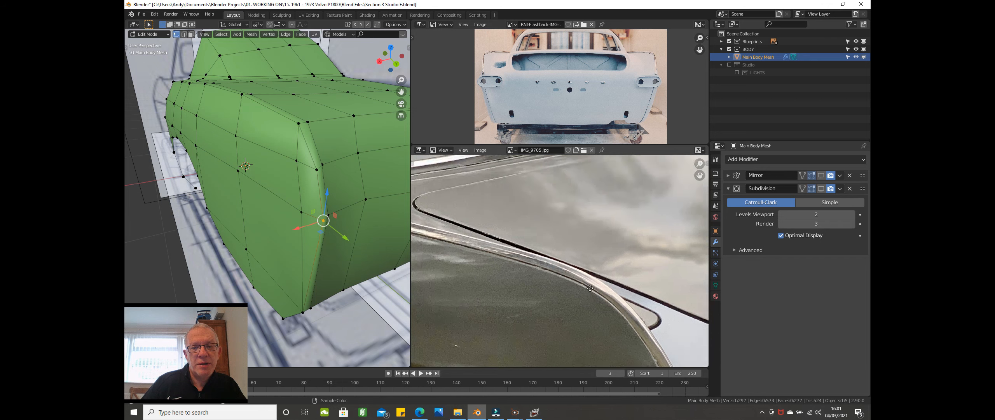
pyautogui.moveTo(691, 304); pyautogui.dragTo(704, 311, button='middle')
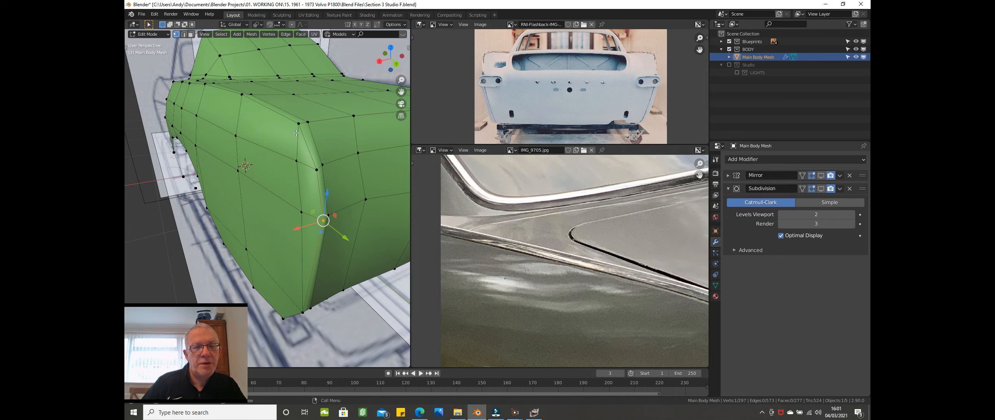
pyautogui.keyDown('alt'); pyautogui.click(310, 154); pyautogui.keyUp('alt')
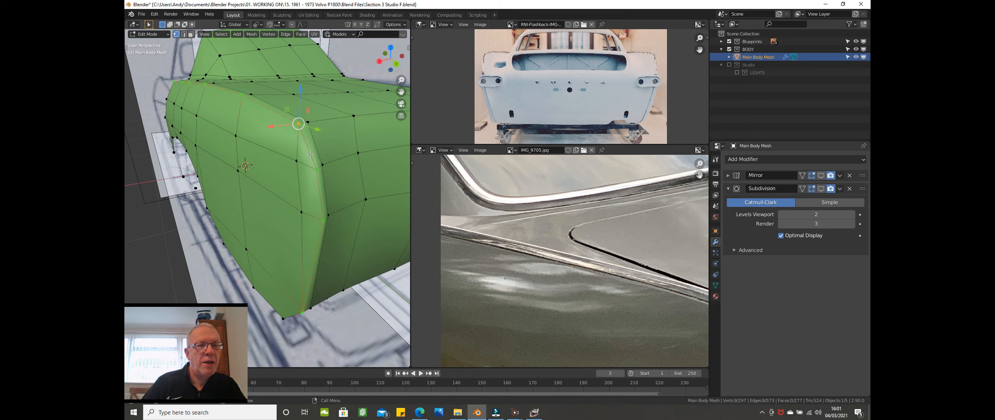
pyautogui.press('KP_7')
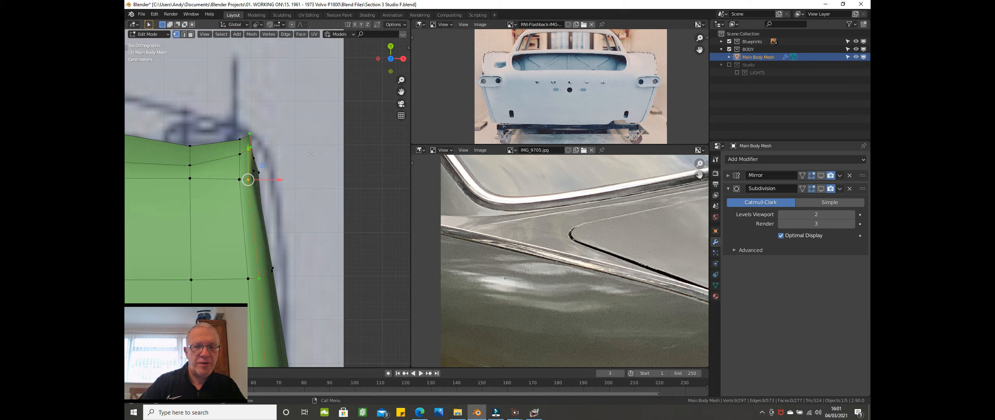
pyautogui.press('z')
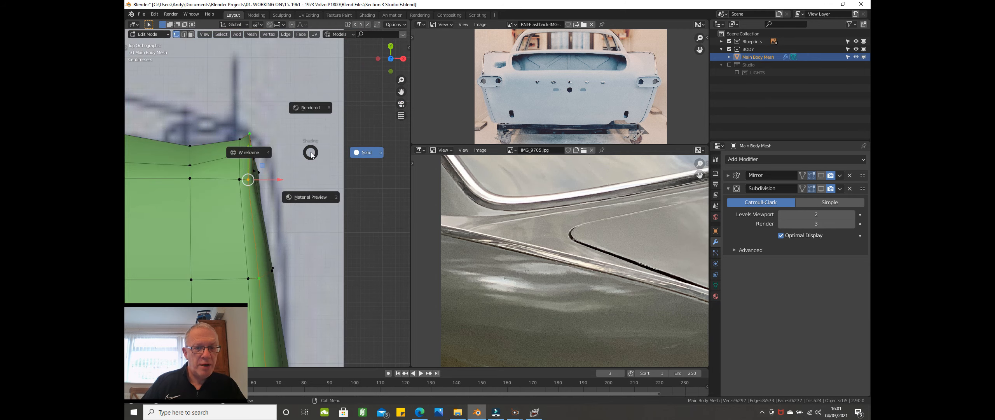
pyautogui.click(248, 155)
pyautogui.scroll(-5, 251, 150)
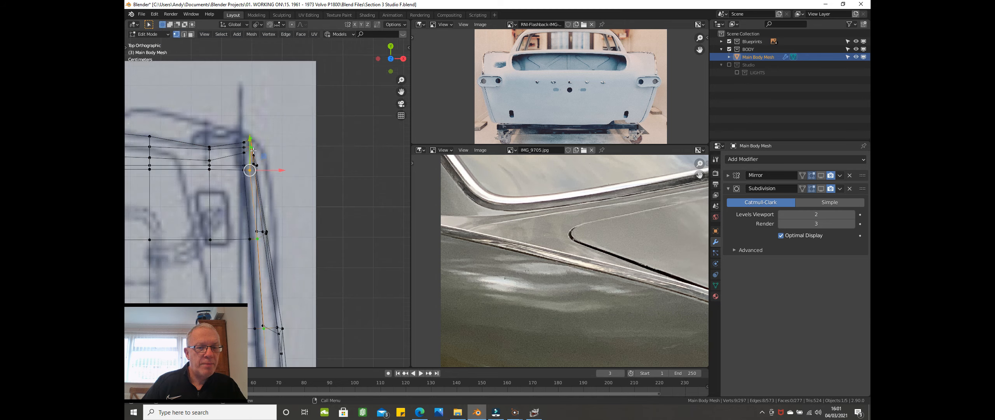
pyautogui.scroll(5, 252, 150)
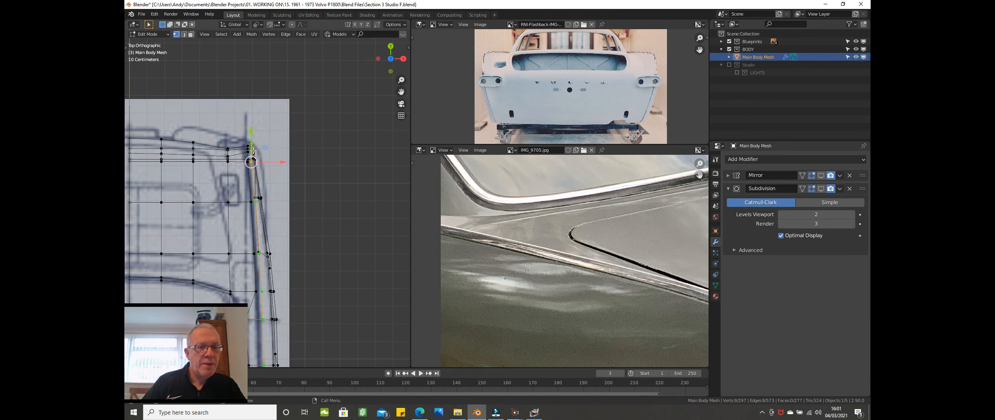
pyautogui.scroll(-3, 252, 150)
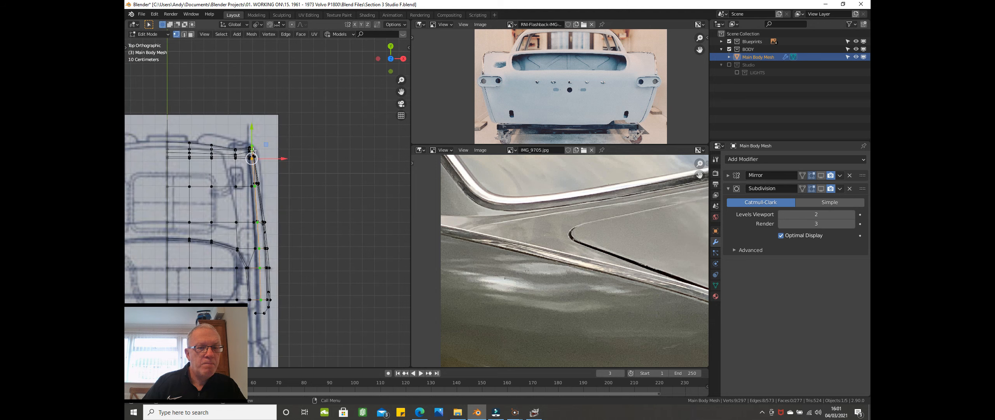
pyautogui.keyDown('shift'); pyautogui.moveTo(256, 196); pyautogui.dragTo(265, 142, button='middle'); pyautogui.keyUp('shift')
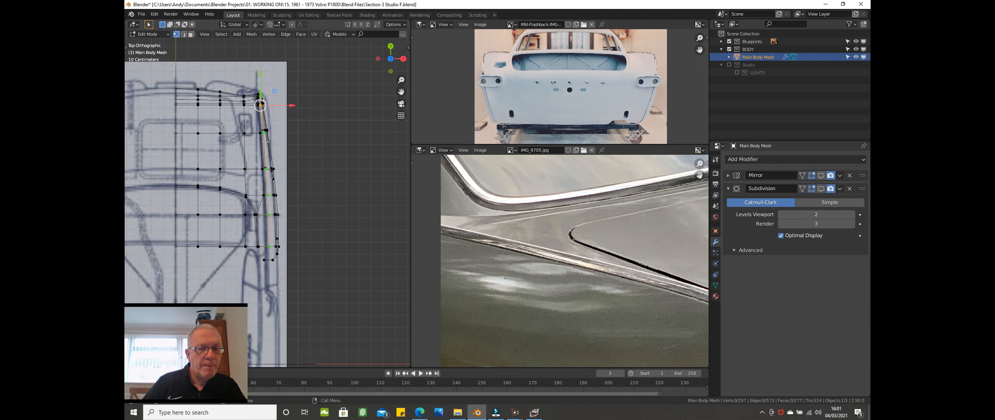
pyautogui.scroll(1, 264, 142)
pyautogui.scroll(3, 264, 142)
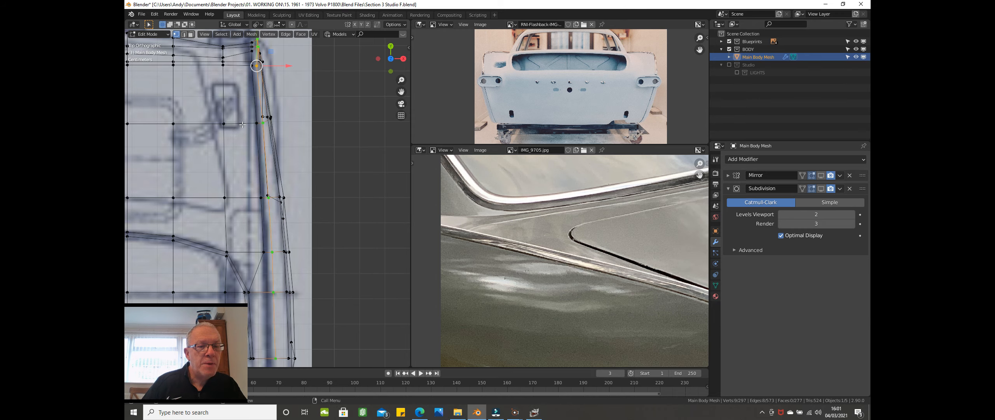
# Step: Move the three vertices of the edge loop just inboard of the fender crease about 0.028 m inward along X
pyautogui.click(256, 123)
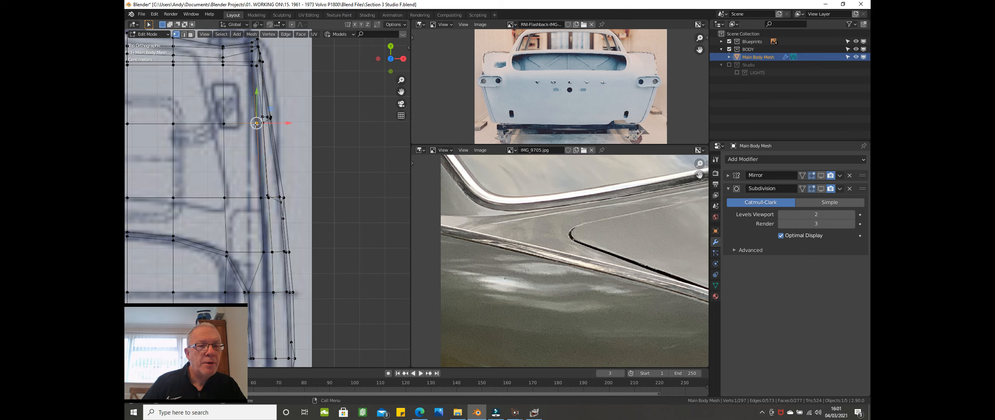
pyautogui.keyDown('ctrl'); pyautogui.click(263, 253); pyautogui.keyUp('ctrl')
pyautogui.moveTo(291, 251); pyautogui.dragTo(290, 244)
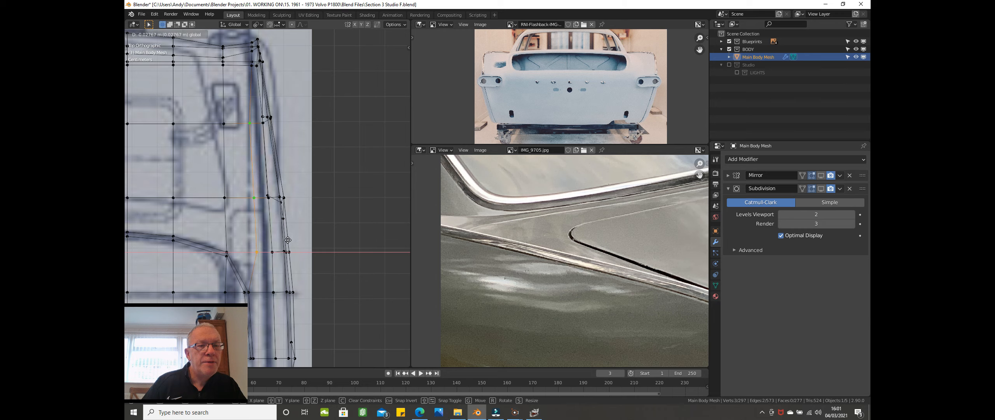
pyautogui.moveTo(287, 239); pyautogui.dragTo(287, 239)
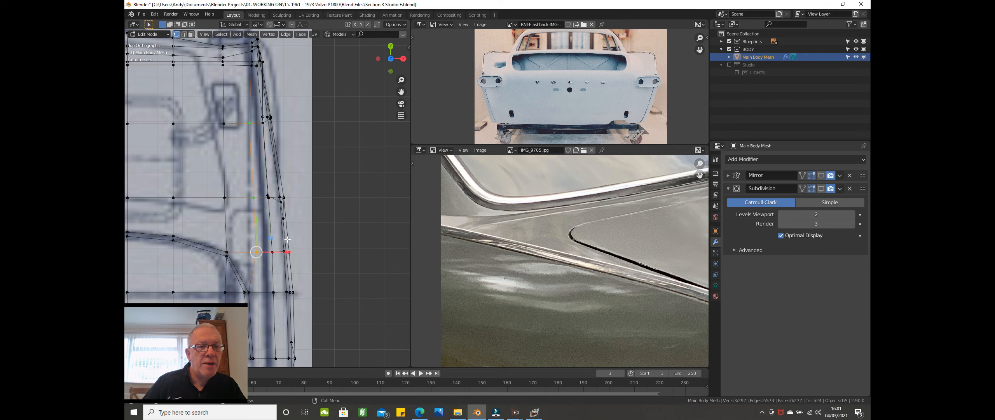
# Step: Move the middle and forward vertices of that inboard loop individually a little further inward along X
pyautogui.click(253, 197)
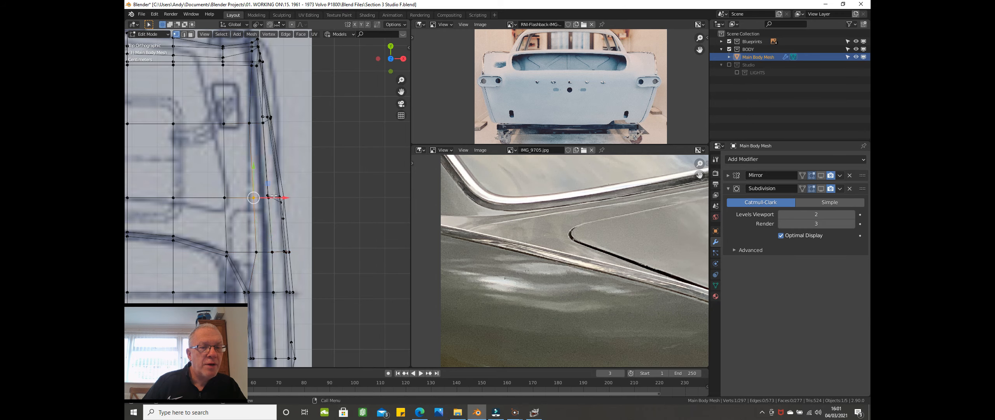
pyautogui.moveTo(276, 195); pyautogui.dragTo(271, 196)
pyautogui.click(255, 252)
pyautogui.moveTo(285, 254); pyautogui.dragTo(277, 247)
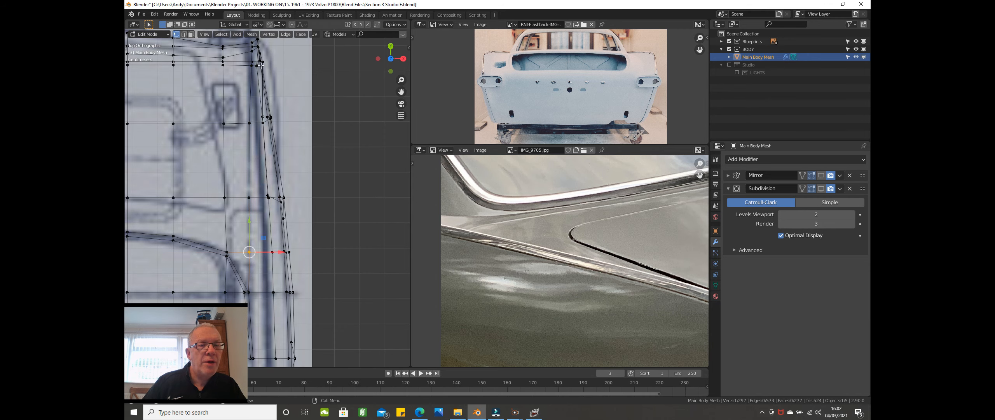
# Step: Nudge the crease-loop vertex beside the rear blueprint rectangle slightly inward along X in top view
pyautogui.scroll(-1, 258, 79)
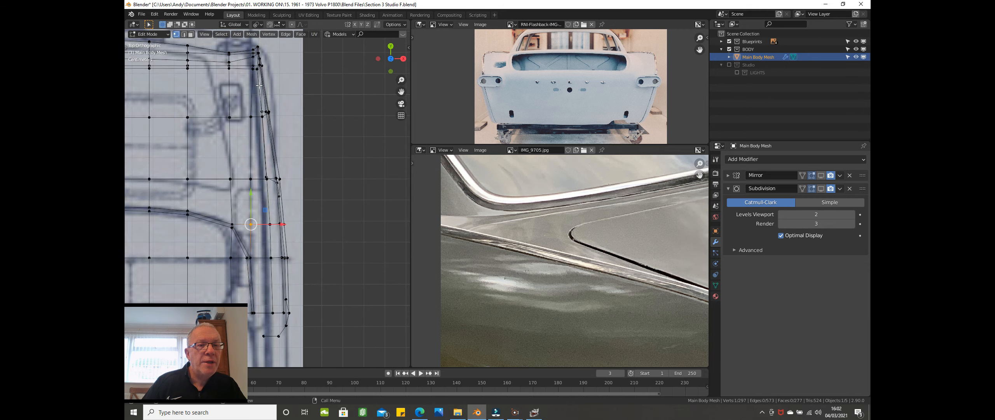
pyautogui.scroll(-1, 262, 121)
pyautogui.scroll(5, 263, 121)
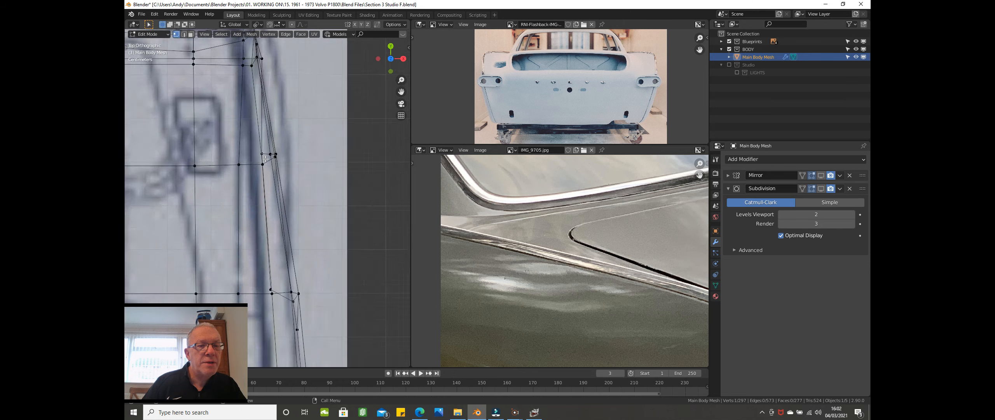
pyautogui.press('g')
pyautogui.press('x')
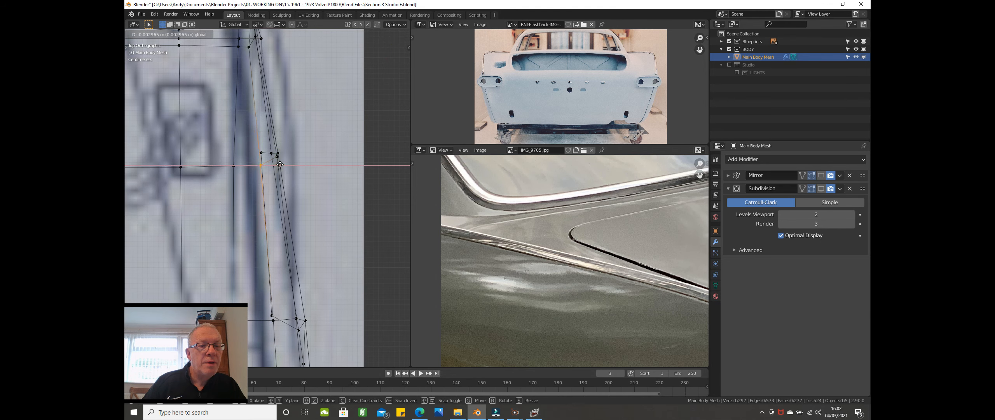
pyautogui.click(272, 165)
pyautogui.scroll(-3, 259, 155)
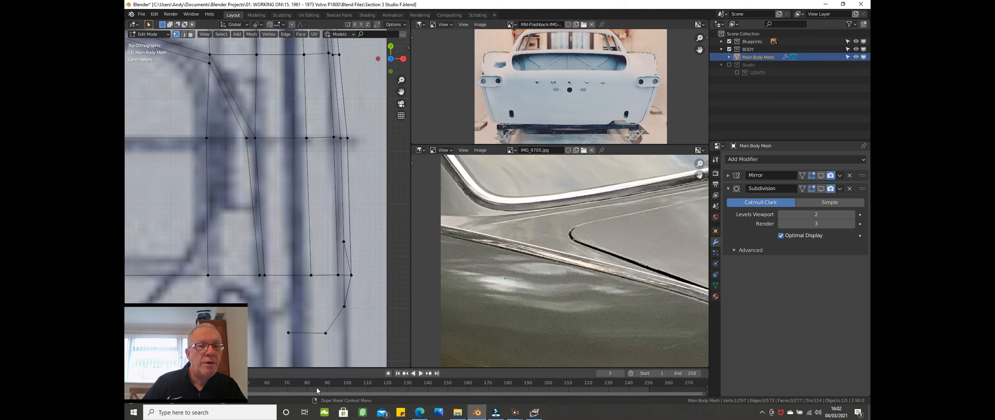
# Step: Move two further-forward crease-loop vertices inward along X onto the blueprint's fender line, the forward one by about 0.017 m
pyautogui.click(306, 138)
pyautogui.moveTo(333, 139); pyautogui.dragTo(325, 140)
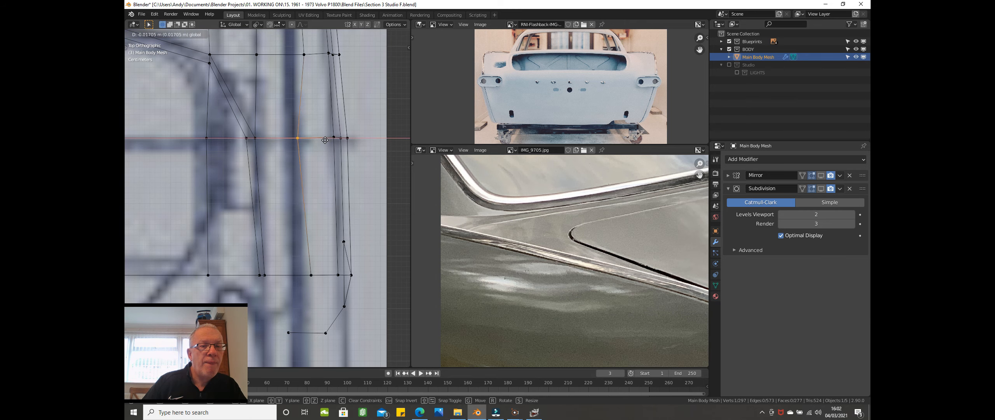
pyautogui.click(311, 49)
pyautogui.press('g')
pyautogui.press('x')
pyautogui.click(314, 52)
pyautogui.scroll(-4, 315, 95)
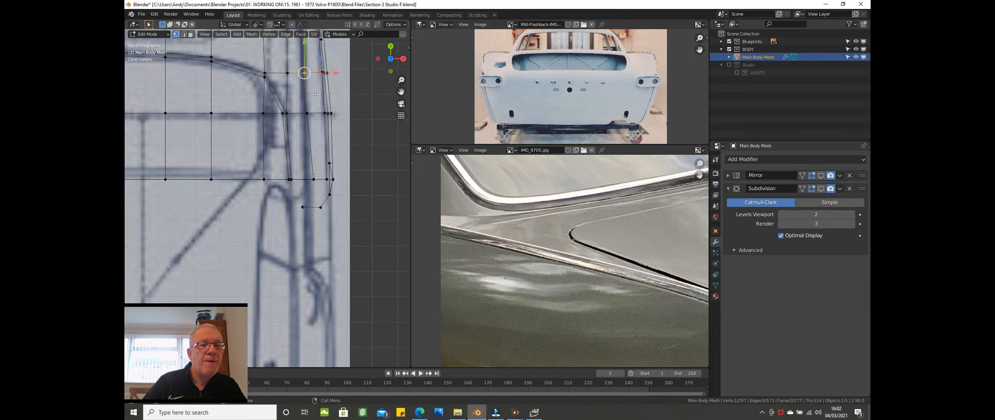
# Step: Fine-tune the more forward of these two crease vertices with another small inward move along X
pyautogui.click(307, 113)
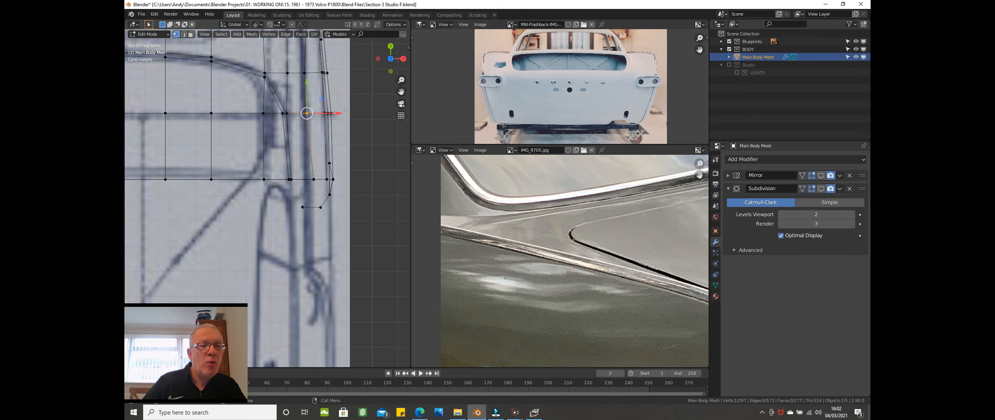
pyautogui.press('g')
pyautogui.press('x')
pyautogui.click(341, 107)
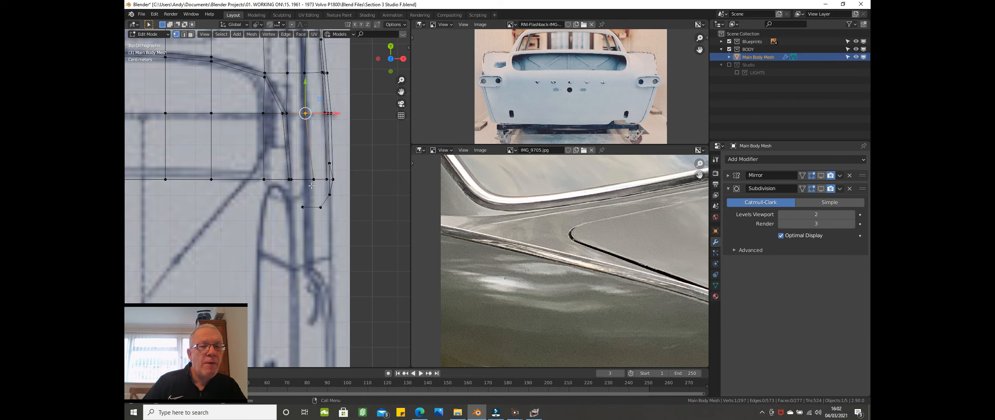
# Step: Move the forward-most vertex of the inboard crease loop slightly inward along X in the top view
pyautogui.click(326, 180)
pyautogui.click(314, 179)
pyautogui.moveTo(342, 179); pyautogui.dragTo(335, 176)
pyautogui.scroll(-2, 335, 176)
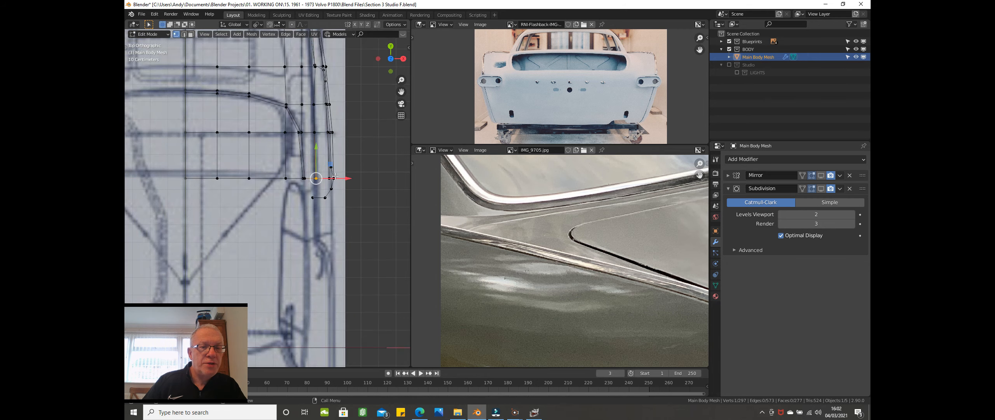
# Step: Check the crease loop's line and move its vertex just behind the rear window inward along X onto the blueprint's fender line
pyautogui.keyDown('alt'); pyautogui.click(313, 124); pyautogui.keyUp('alt')
pyautogui.scroll(-3, 314, 126)
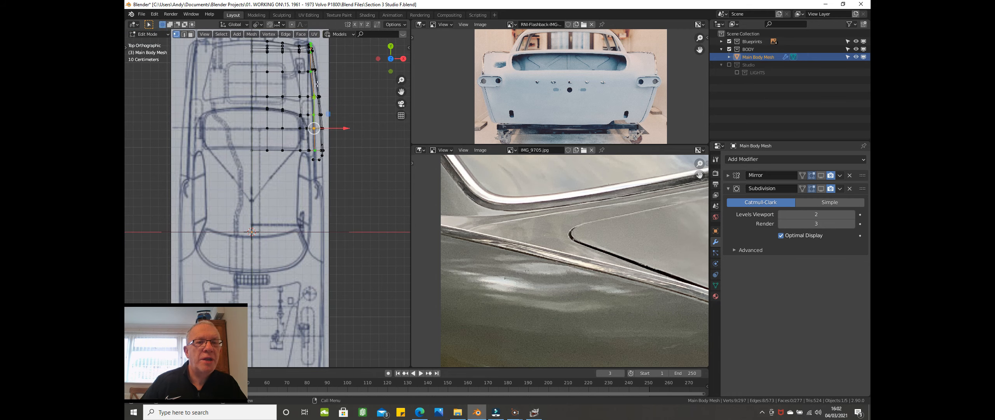
pyautogui.scroll(5, 282, 126)
pyautogui.scroll(1, 283, 125)
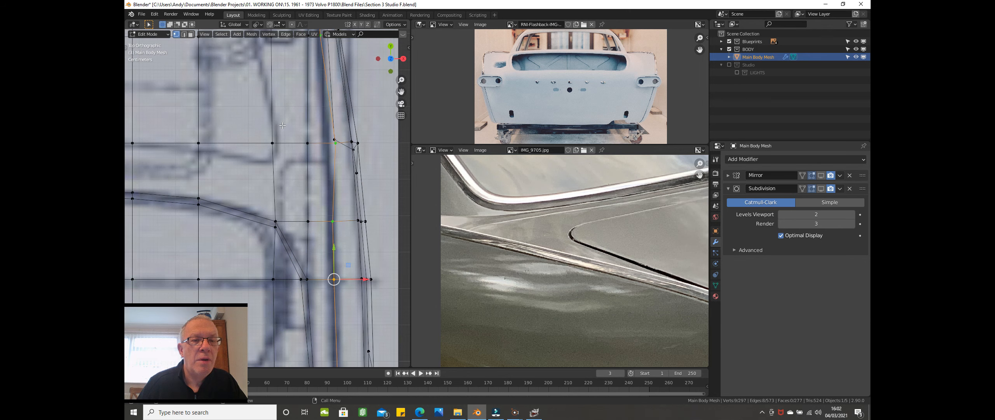
pyautogui.keyDown('shift'); pyautogui.moveTo(306, 162); pyautogui.dragTo(301, 201, button='middle'); pyautogui.keyUp('shift')
pyautogui.click(330, 182)
pyautogui.moveTo(356, 182); pyautogui.dragTo(350, 181)
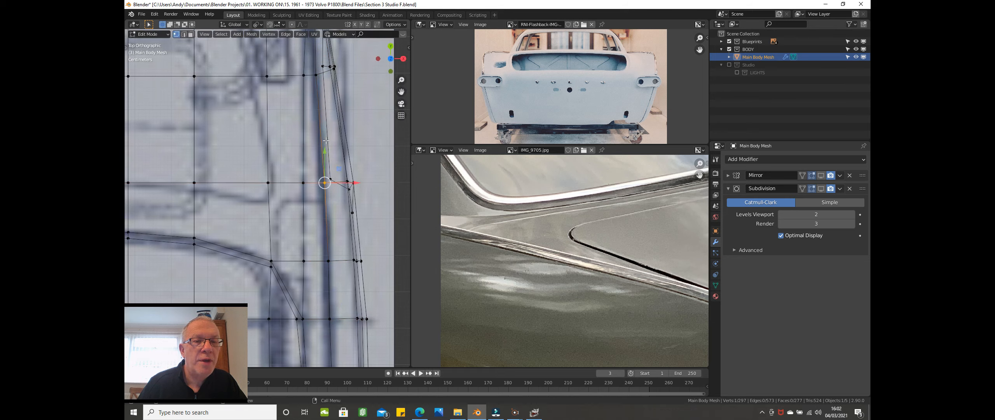
# Step: Review the full loop again and fine-tune that vertex behind the rear window with another small inward move along X
pyautogui.keyDown('alt'); pyautogui.click(327, 221); pyautogui.keyUp('alt')
pyautogui.keyDown('shift'); pyautogui.moveTo(321, 121); pyautogui.dragTo(319, 179, button='middle'); pyautogui.keyUp('shift')
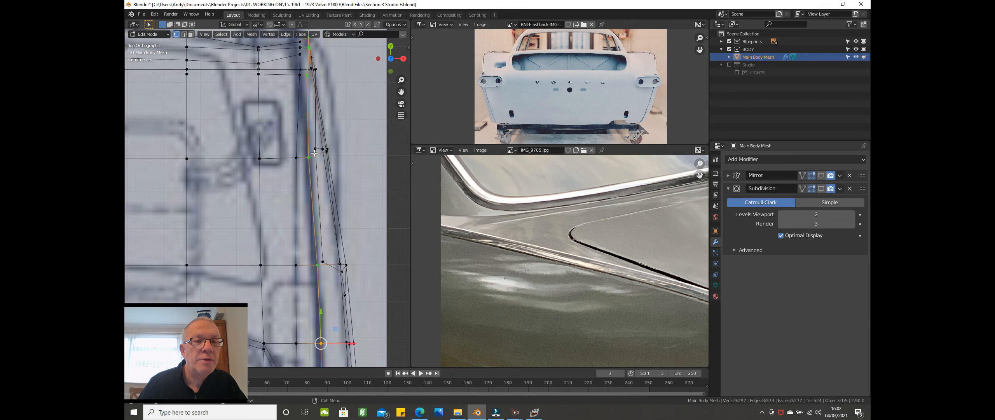
pyautogui.click(322, 268)
pyautogui.click(317, 274)
pyautogui.moveTo(346, 263); pyautogui.dragTo(345, 260)
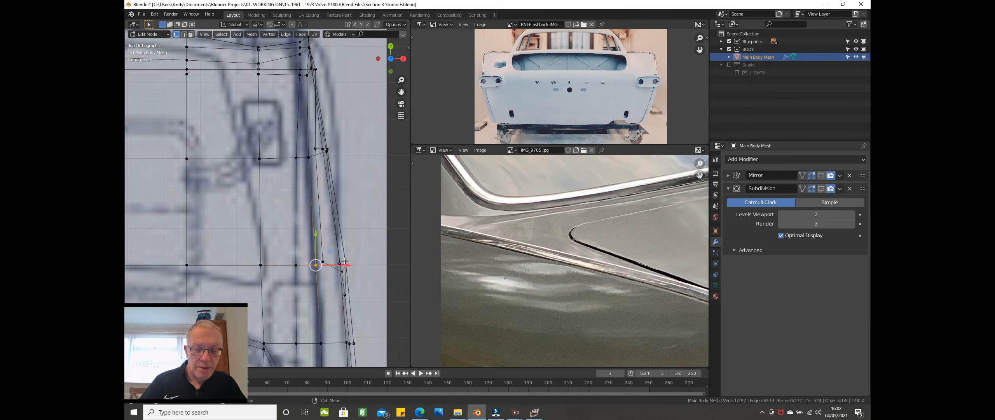
# Step: Check the selected crease vertex against the fender's top line on the blueprints in back and right views
pyautogui.press('ctrl+KP_1')
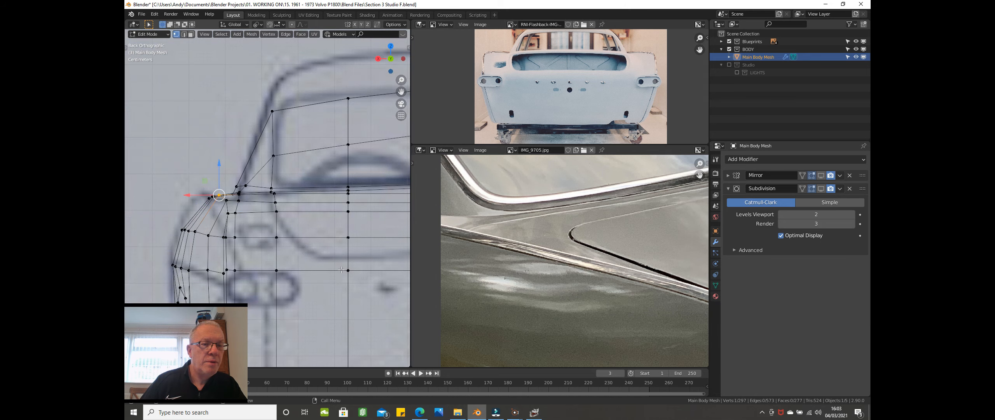
pyautogui.scroll(3, 341, 269)
pyautogui.scroll(-1, 339, 268)
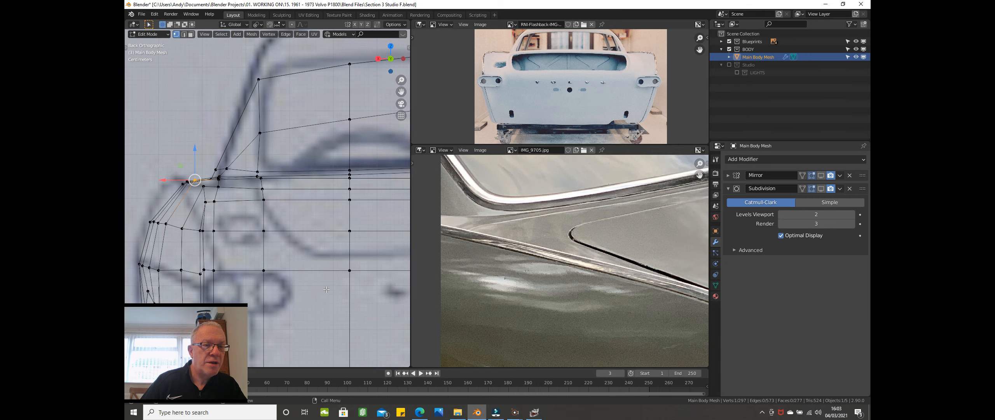
pyautogui.press('KP_3')
pyautogui.keyDown('shift'); pyautogui.moveTo(329, 283); pyautogui.dragTo(480, 302, button='middle'); pyautogui.keyUp('shift')
pyautogui.keyDown('shift'); pyautogui.moveTo(147, 280); pyautogui.dragTo(198, 284, button='middle'); pyautogui.keyUp('shift')
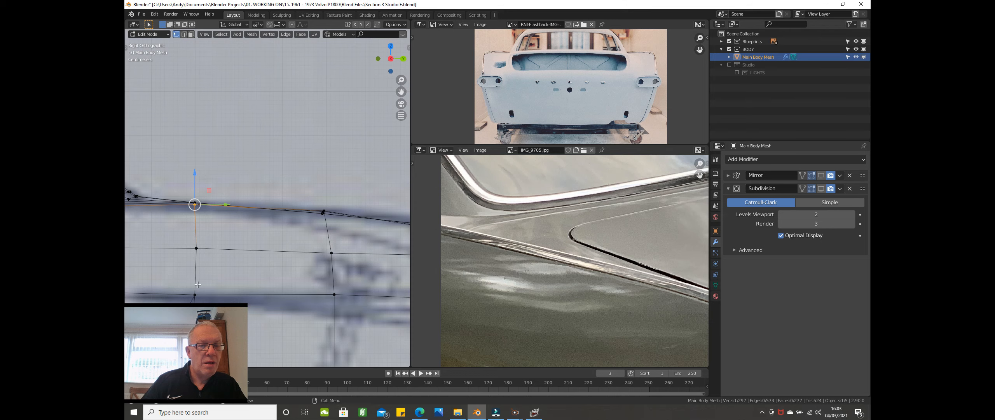
pyautogui.scroll(-2, 170, 262)
pyautogui.scroll(3, 170, 262)
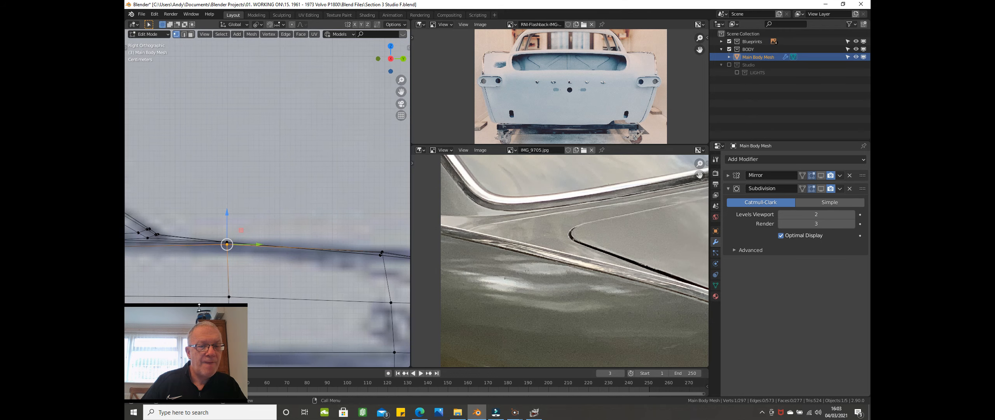
pyautogui.scroll(-4, 230, 200)
pyautogui.moveTo(232, 205)
pyautogui.keyDown('shift'); pyautogui.mouseDown(button='middle')
pyautogui.moveTo(265, 179)
pyautogui.moveTo(244, 203)
pyautogui.mouseUp(button='middle'); pyautogui.keyUp('shift')
pyautogui.scroll(1, 265, 179)
pyautogui.scroll(2, 249, 200)
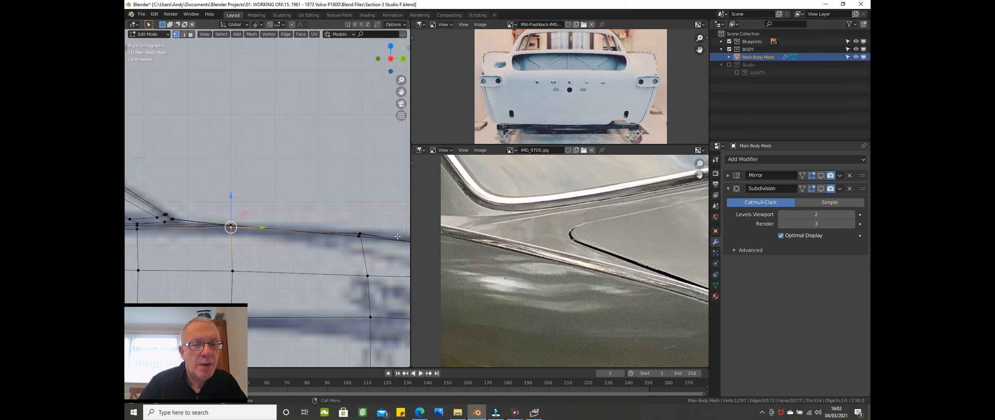
# Step: Lower the two overlapping crease vertices midway along the rear deck slightly along Z onto the side blueprint's fender line
pyautogui.scroll(3, 384, 231)
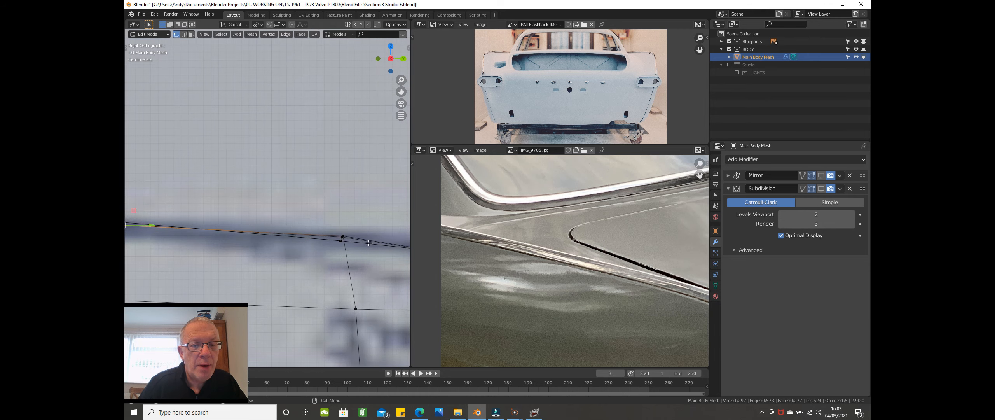
pyautogui.click(342, 236)
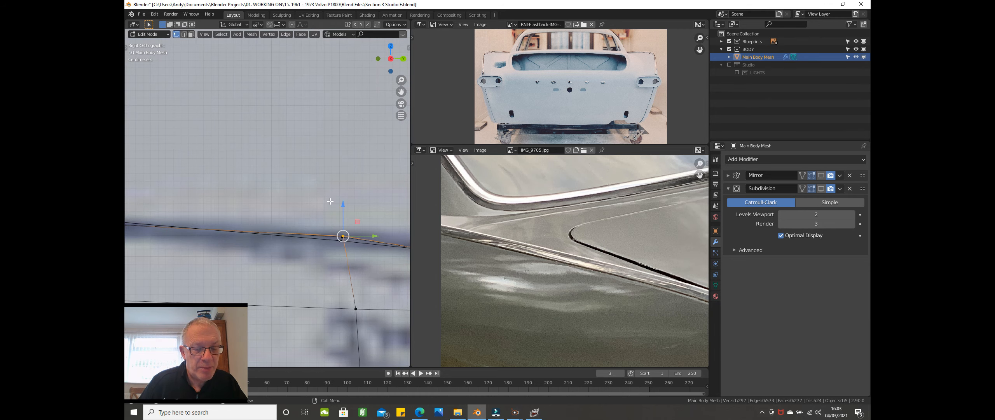
pyautogui.hotkey('alt', 'a')
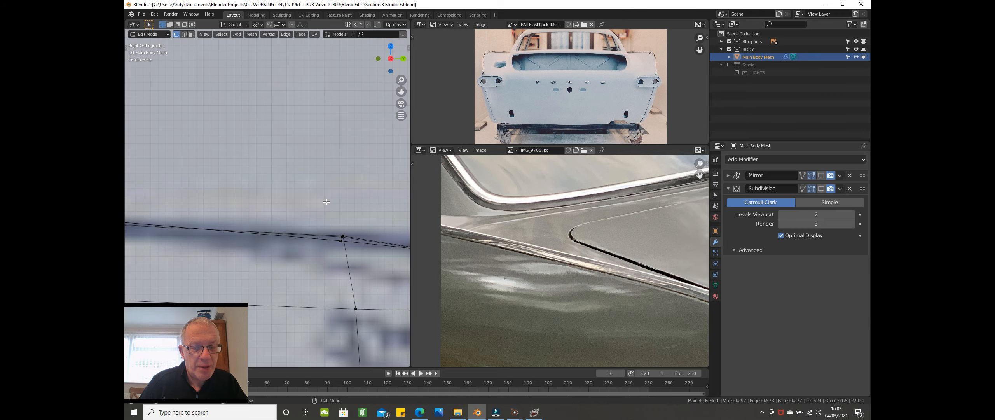
pyautogui.moveTo(326, 201); pyautogui.dragTo(349, 242)
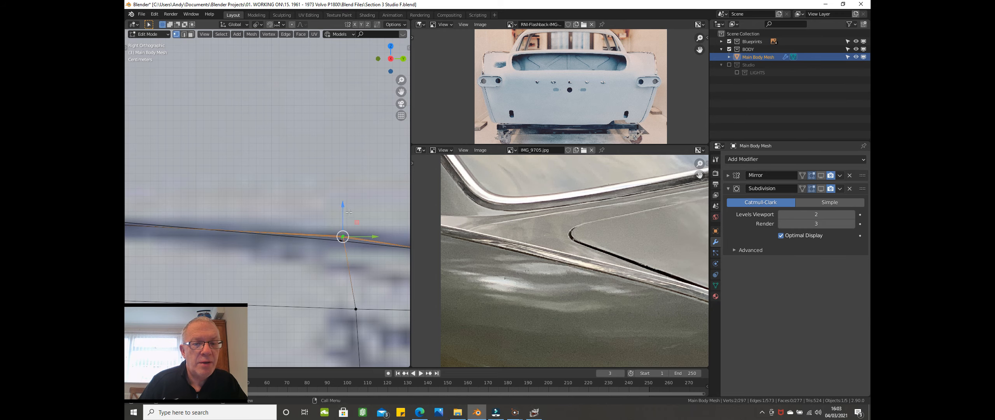
pyautogui.moveTo(342, 206); pyautogui.dragTo(342, 211)
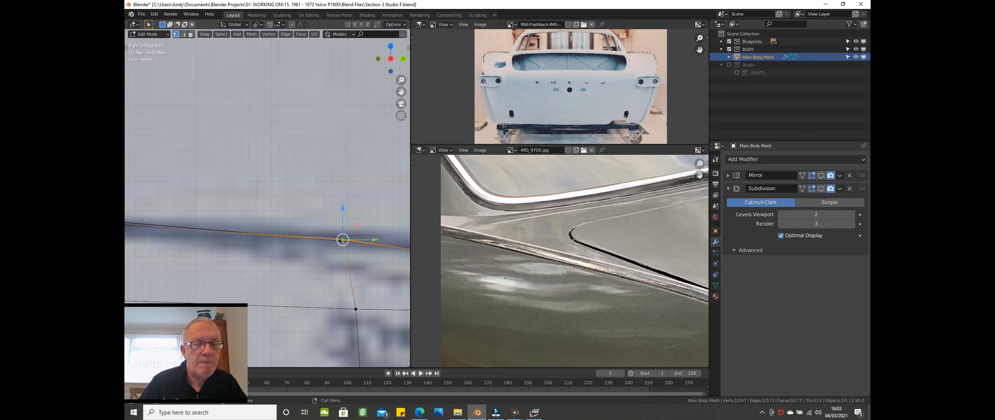
# Step: Inspect the rear deck and fender crease in perspective with solid shading
pyautogui.scroll(-5, 330, 230)
pyautogui.scroll(-3, 262, 237)
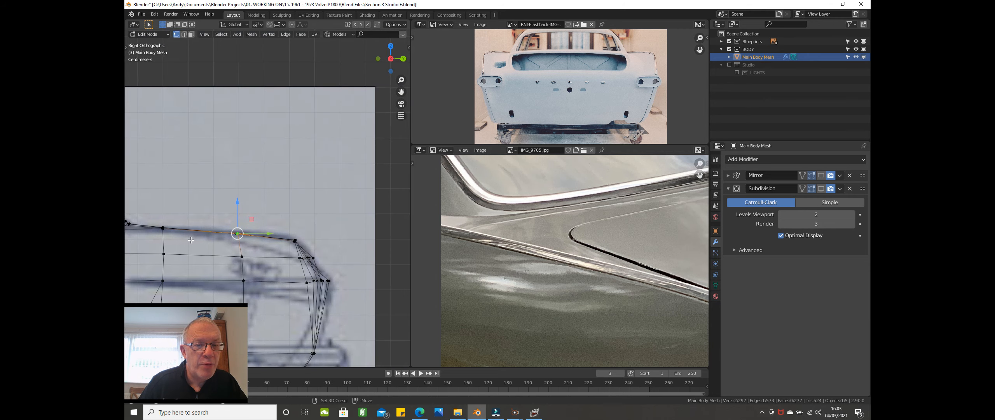
pyautogui.moveTo(262, 236); pyautogui.dragTo(133, 246, button='middle')
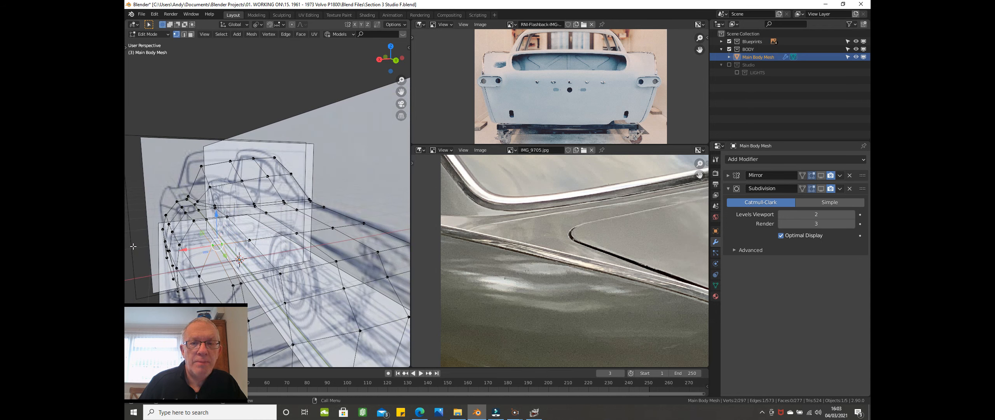
pyautogui.scroll(-4, 133, 246)
pyautogui.moveTo(155, 238); pyautogui.dragTo(176, 229, button='middle')
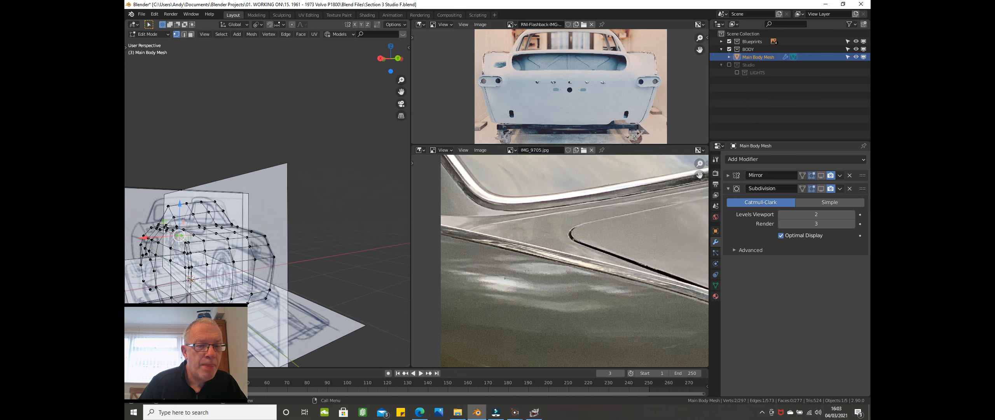
pyautogui.click(195, 267)
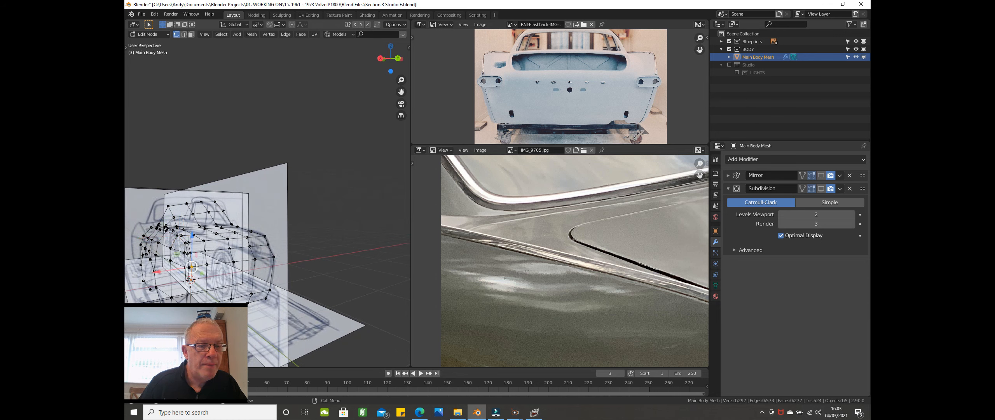
pyautogui.scroll(-2, 159, 208)
pyautogui.keyDown('shift'); pyautogui.moveTo(159, 208); pyautogui.dragTo(206, 104, button='middle'); pyautogui.keyUp('shift')
pyautogui.scroll(4, 178, 265)
pyautogui.scroll(1, 209, 120)
pyautogui.press('z')
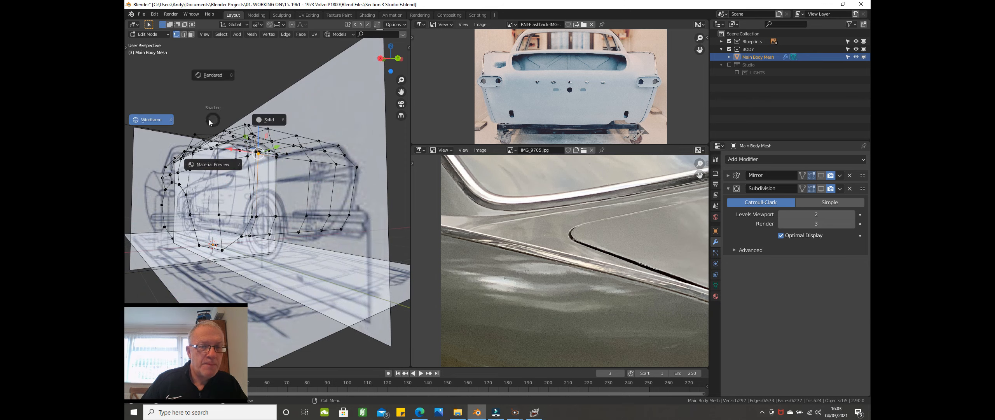
pyautogui.click(258, 119)
pyautogui.moveTo(257, 124); pyautogui.dragTo(254, 180, button='middle')
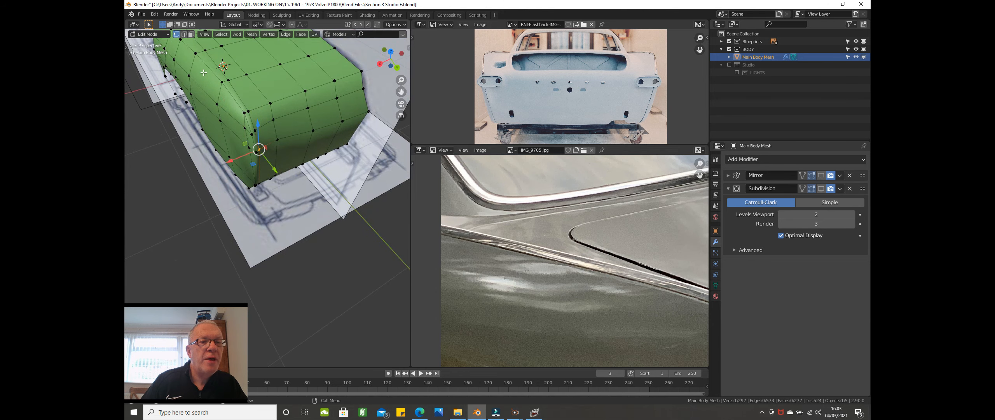
pyautogui.moveTo(204, 73); pyautogui.dragTo(214, 133, button='middle')
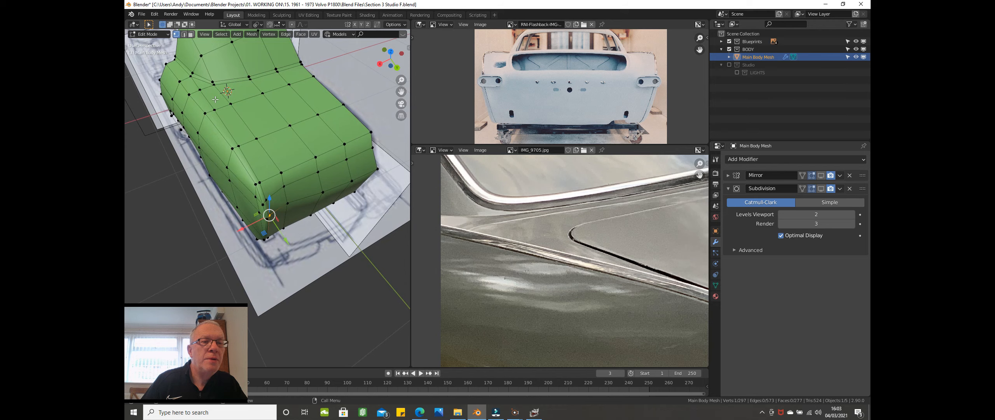
# Step: Select the edge loop along the rear fender crease and show it in wireframe back view in a widened 3D viewport
pyautogui.keyDown('alt'); pyautogui.click(232, 106); pyautogui.keyUp('alt')
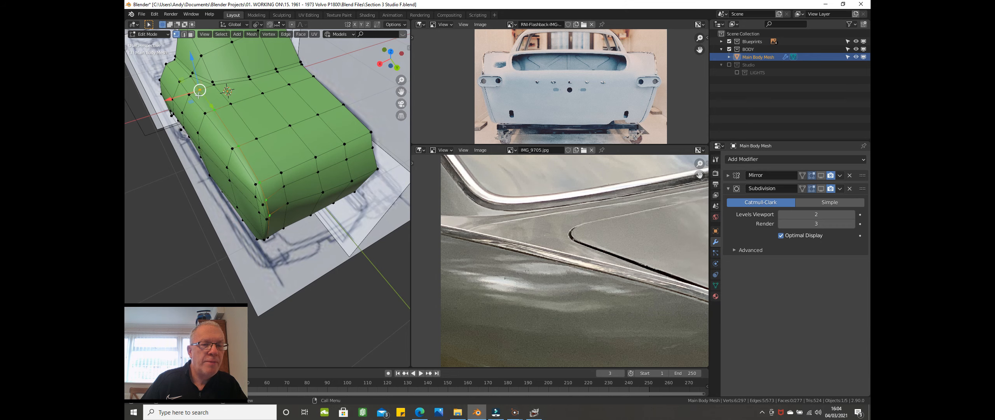
pyautogui.scroll(-2, 198, 93)
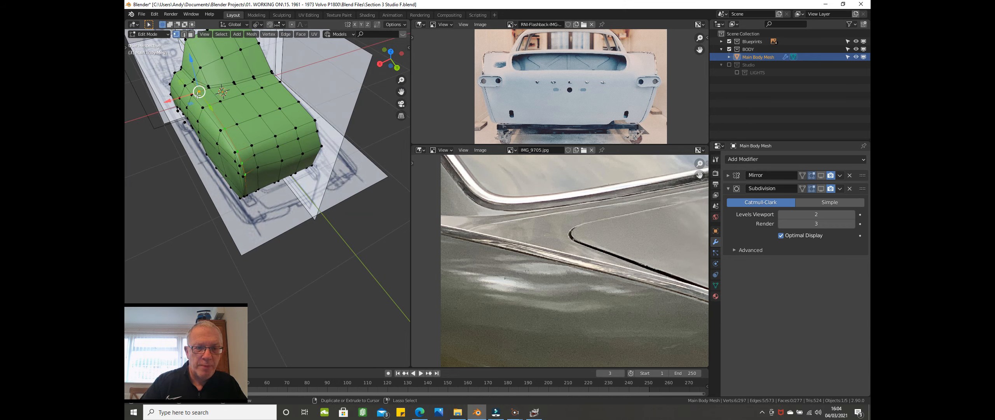
pyautogui.press('ctrl+KP_1')
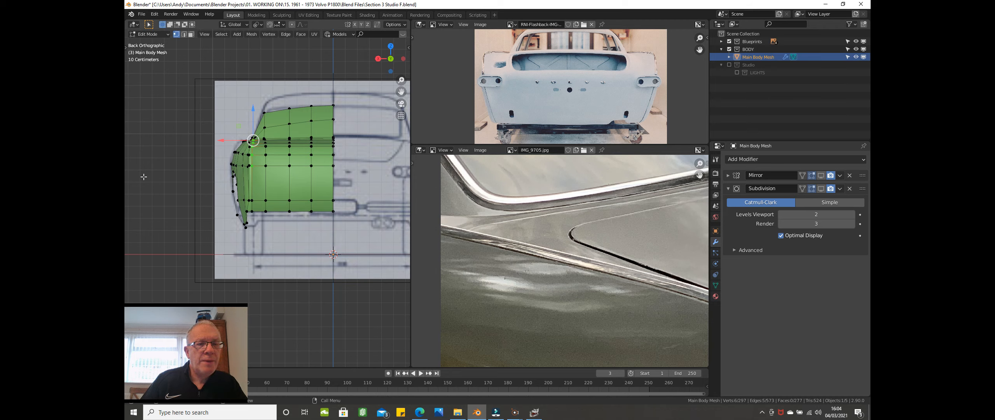
pyautogui.scroll(1, 143, 176)
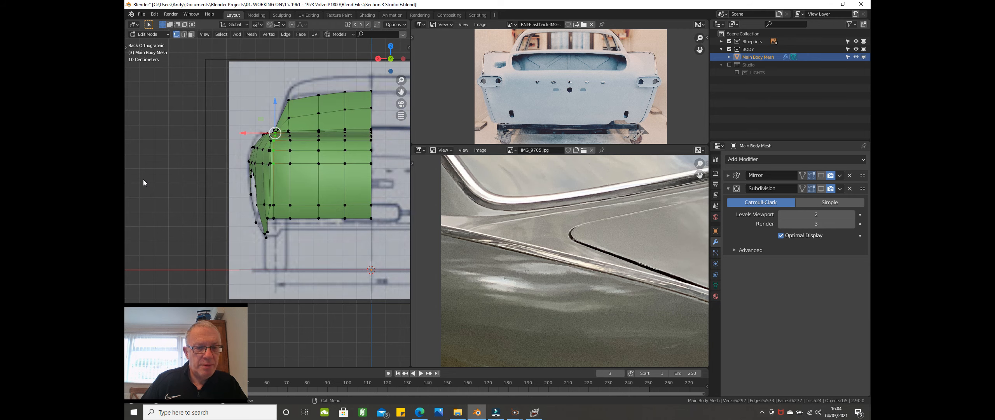
pyautogui.press('z')
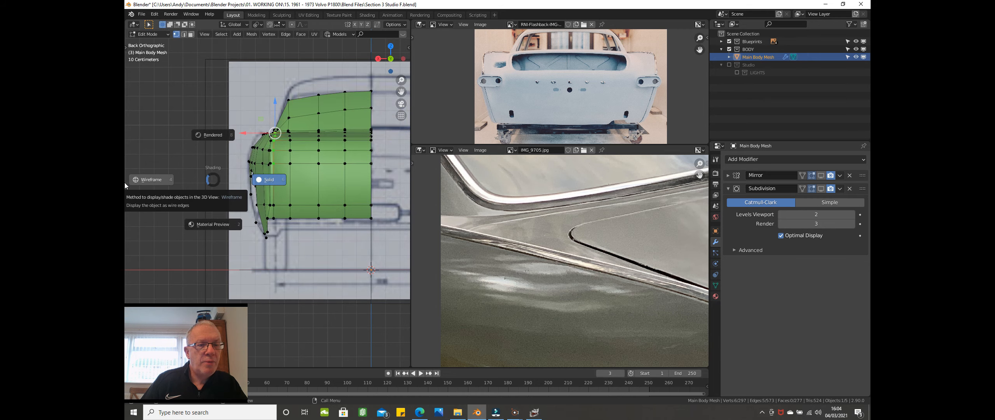
pyautogui.click(139, 181)
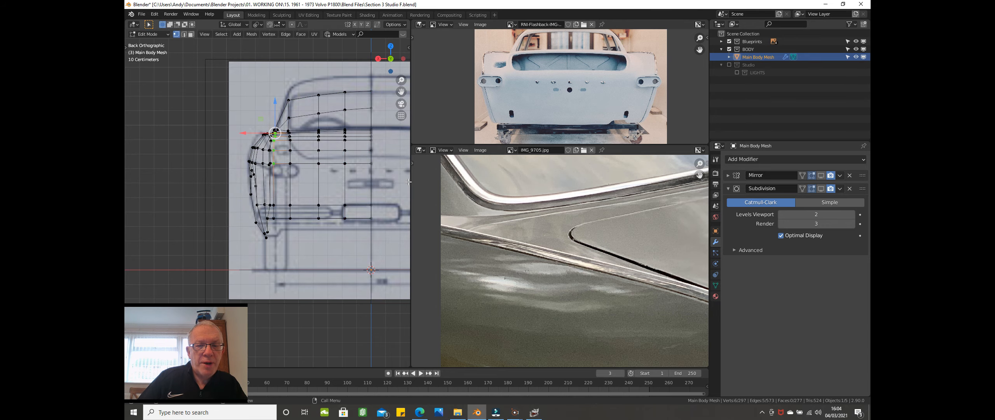
pyautogui.moveTo(410, 181); pyautogui.dragTo(628, 165)
pyautogui.scroll(2, 522, 174)
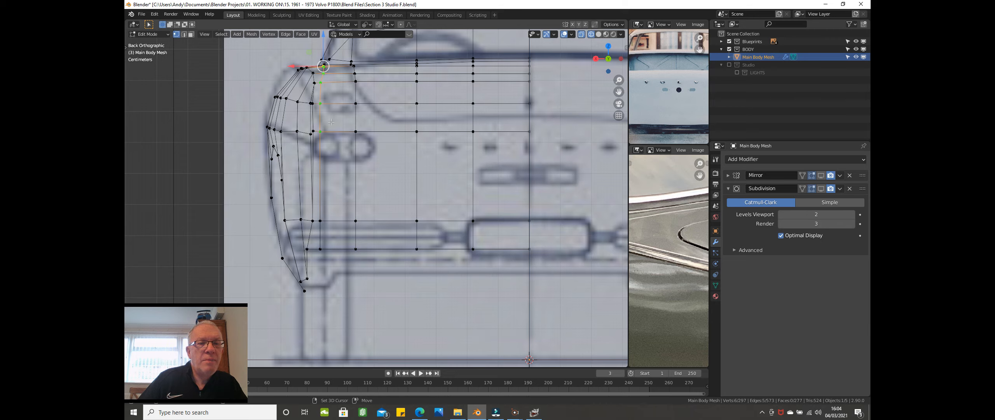
# Step: Deselect the loop's lowest selected vertex at tail-light height and scale the remaining vertices up along Z to stretch them downward
pyautogui.keyDown('shift'); pyautogui.click(323, 131); pyautogui.keyUp('shift')
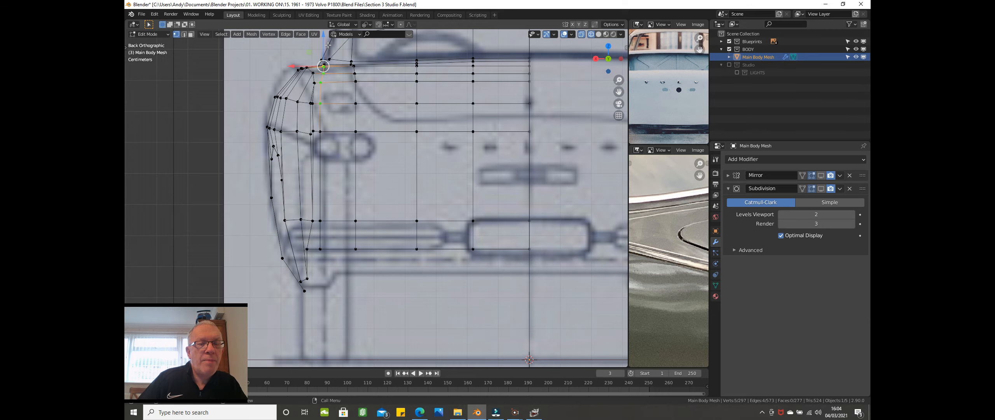
pyautogui.press('s')
pyautogui.press('z')
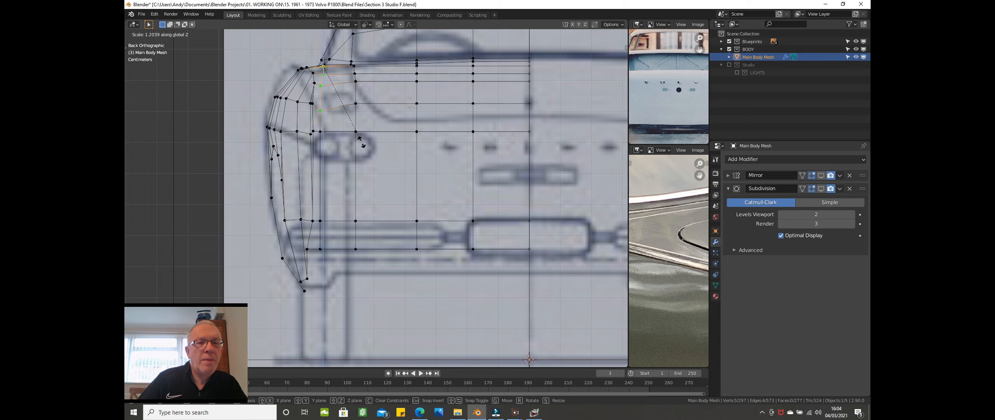
pyautogui.click(358, 151)
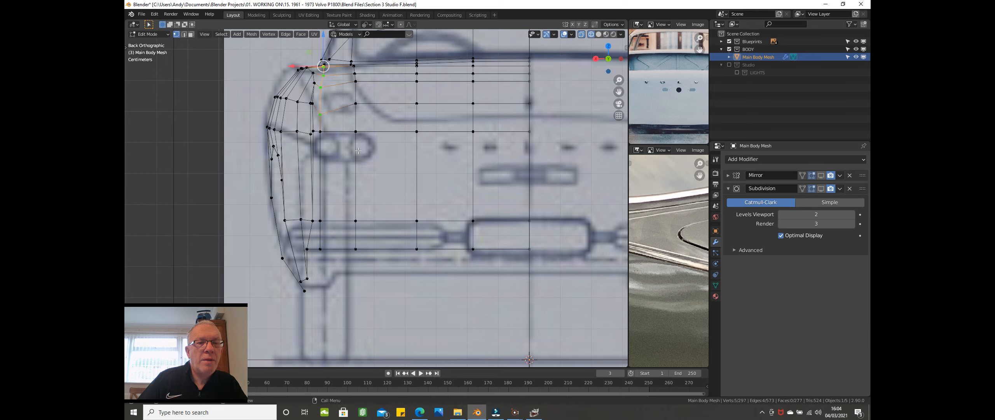
pyautogui.scroll(-2, 363, 137)
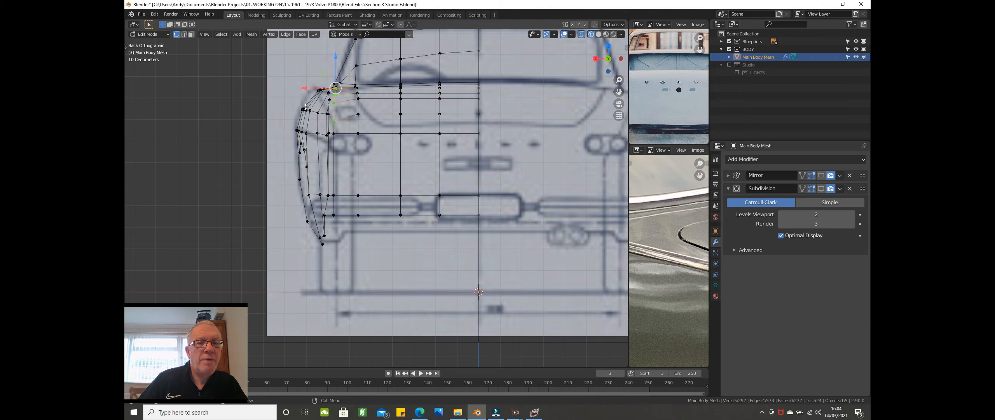
pyautogui.scroll(3, 325, 117)
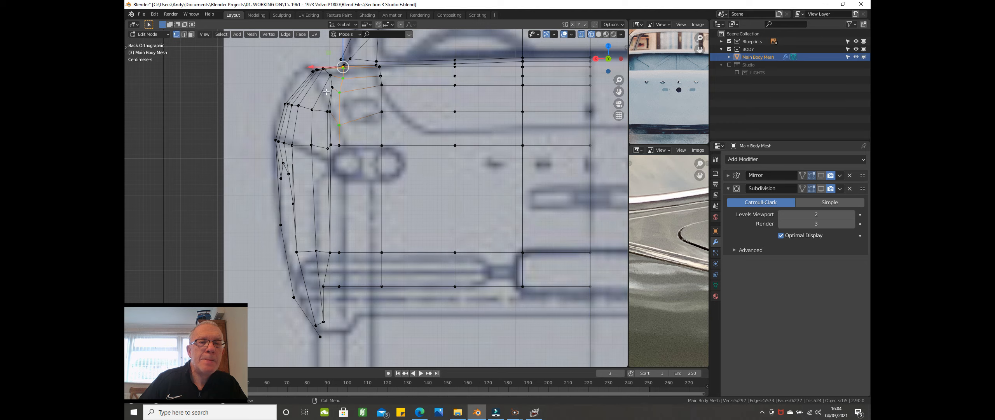
# Step: Select the edge loop just inboard of the rear fender crease and deselect its vertices running down the tail, keeping the upper ones
pyautogui.click(317, 76)
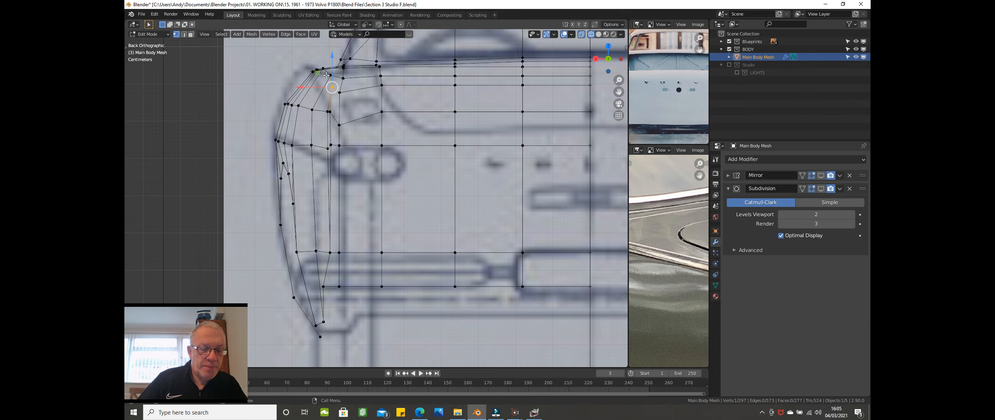
pyautogui.keyDown('alt'); pyautogui.click(333, 80); pyautogui.keyUp('alt')
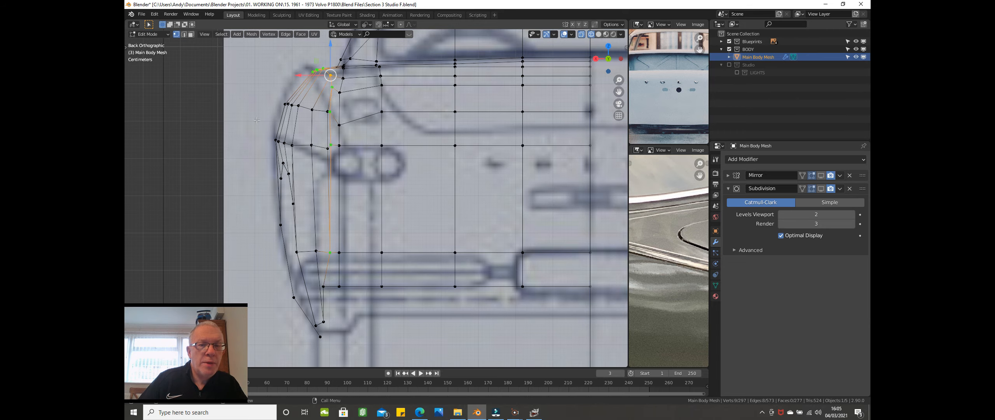
pyautogui.press('b')
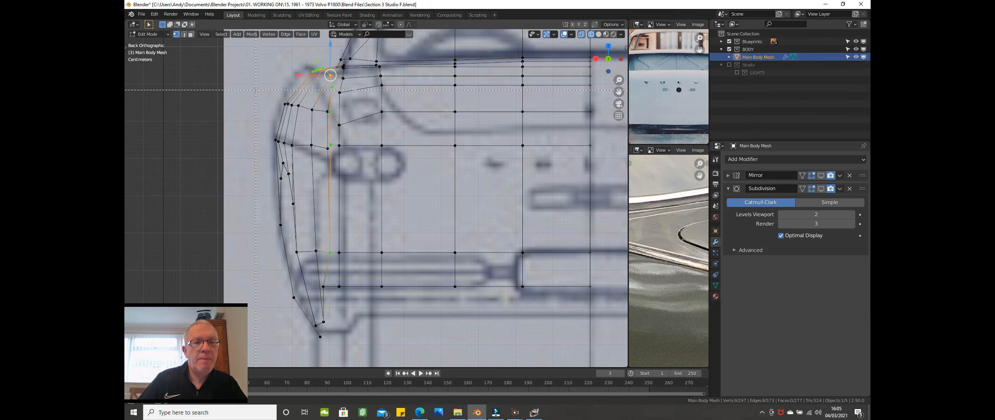
pyautogui.moveTo(249, 106); pyautogui.dragTo(420, 241)
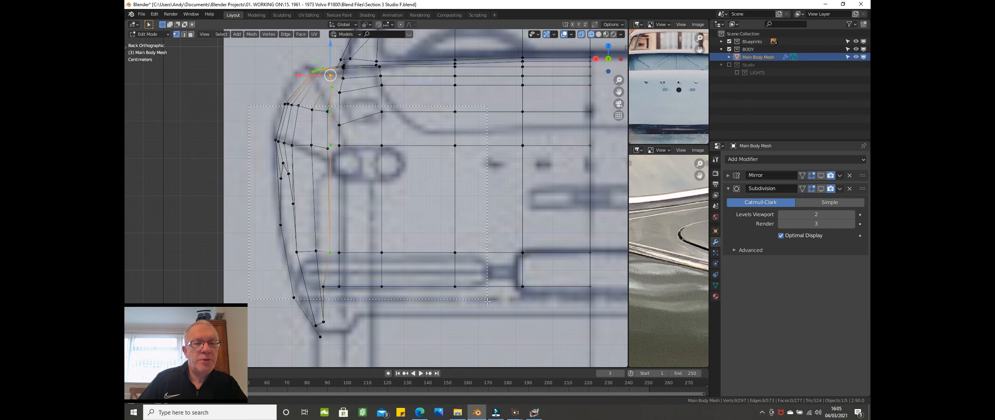
# Step: Enable the Mirror modifier's viewport display and move the selected fender-top vertices slightly outward along X in top view
pyautogui.scroll(-2, 431, 178)
pyautogui.moveTo(401, 152); pyautogui.dragTo(455, 223, button='middle')
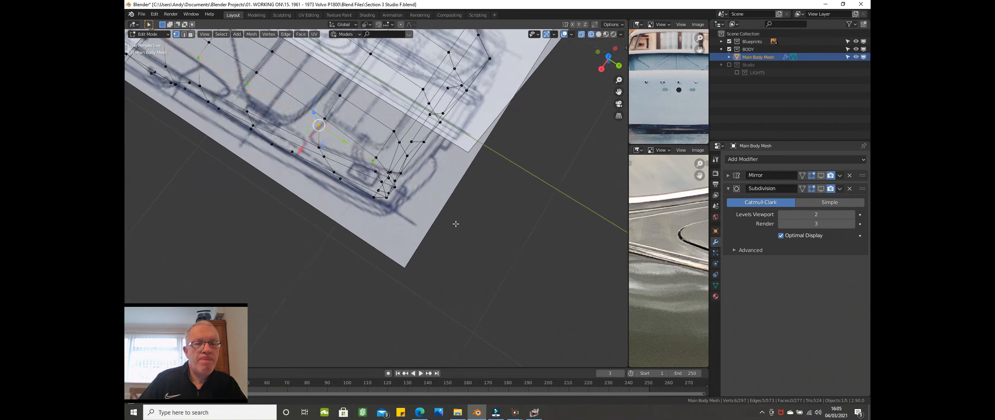
pyautogui.press('KP_7')
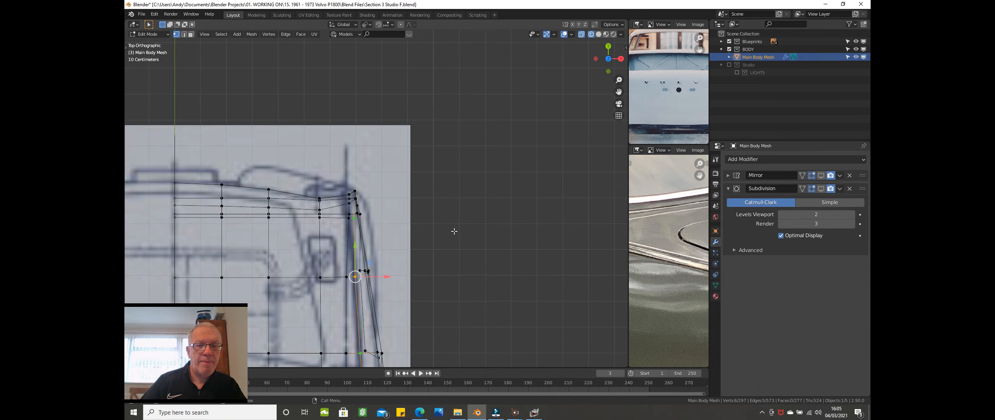
pyautogui.scroll(-4, 438, 225)
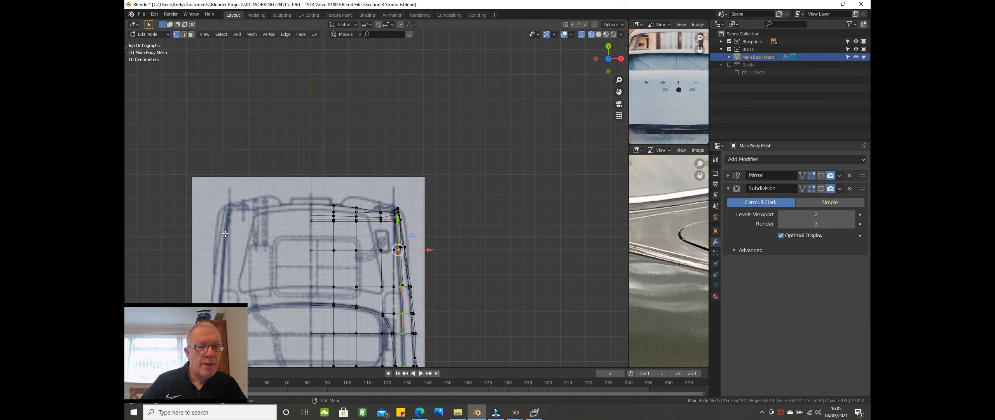
pyautogui.scroll(2, 238, 233)
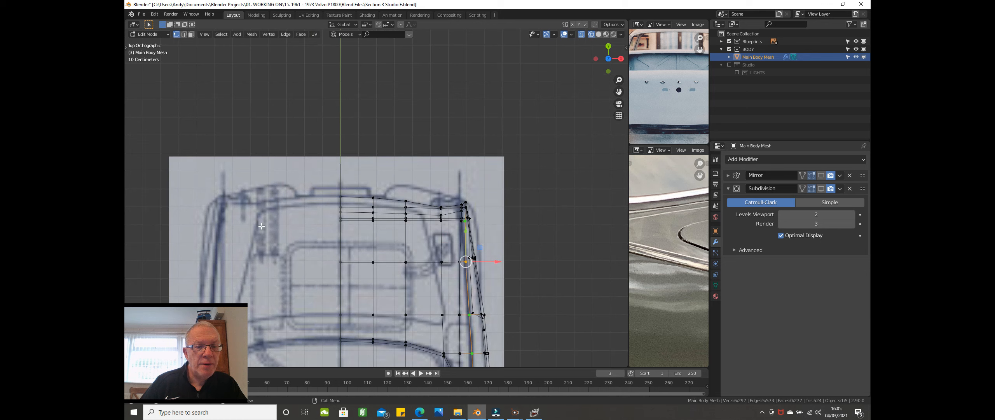
pyautogui.scroll(-2, 261, 226)
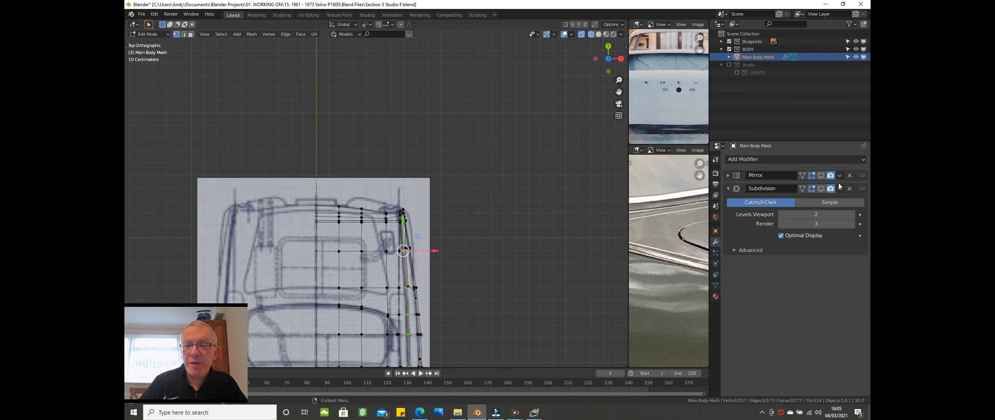
pyautogui.click(820, 175)
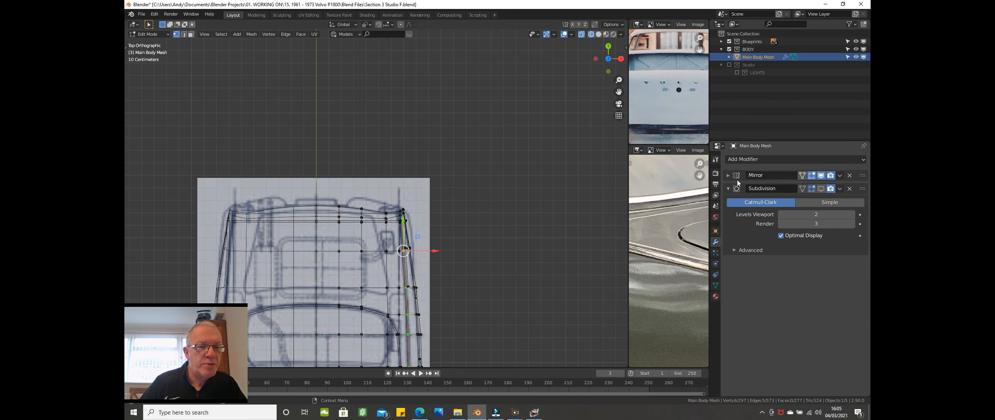
pyautogui.scroll(1, 230, 209)
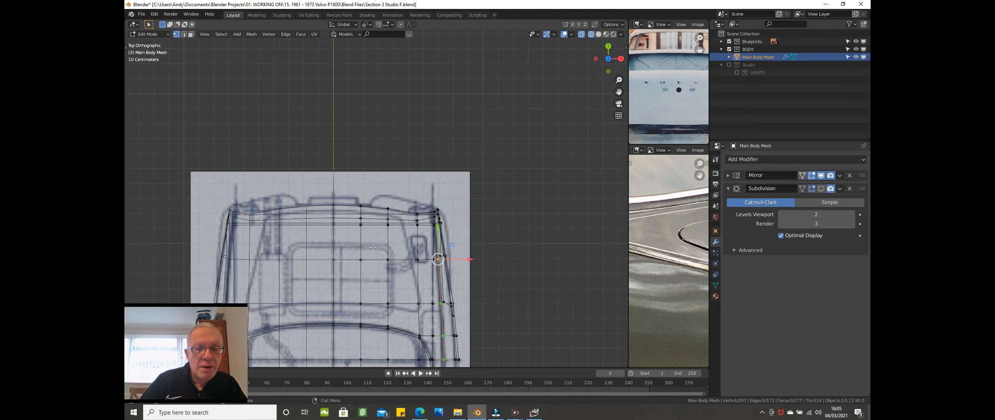
pyautogui.moveTo(473, 260); pyautogui.dragTo(477, 263)
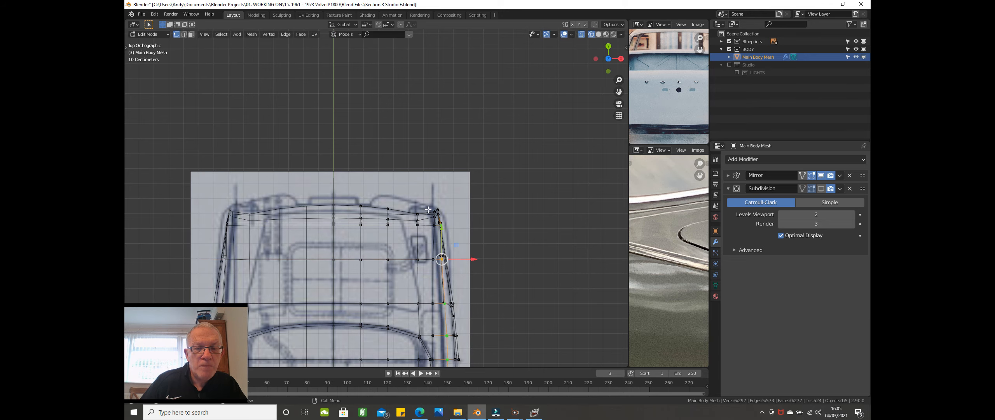
# Step: Compare the selected fender-top edge line with the rear and top blueprints in back and top orthographic views
pyautogui.press('ctrl+KP_1')
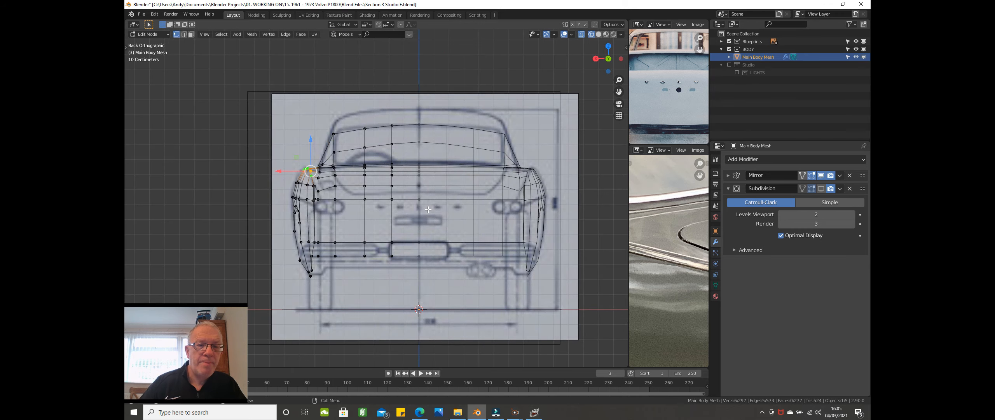
pyautogui.scroll(2, 428, 210)
pyautogui.keyDown('shift'); pyautogui.moveTo(428, 212); pyautogui.dragTo(431, 246, button='middle'); pyautogui.keyUp('shift')
pyautogui.scroll(1, 328, 172)
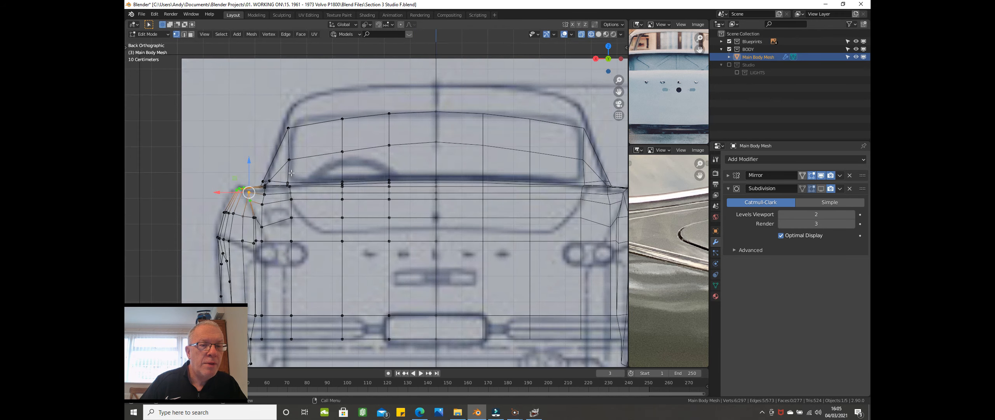
pyautogui.scroll(1, 289, 175)
pyautogui.moveTo(289, 175)
pyautogui.keyDown('shift'); pyautogui.mouseDown(button='middle')
pyautogui.moveTo(314, 238)
pyautogui.moveTo(271, 221)
pyautogui.moveTo(283, 183)
pyautogui.moveTo(306, 178)
pyautogui.mouseUp(button='middle'); pyautogui.keyUp('shift')
pyautogui.scroll(3, 263, 238)
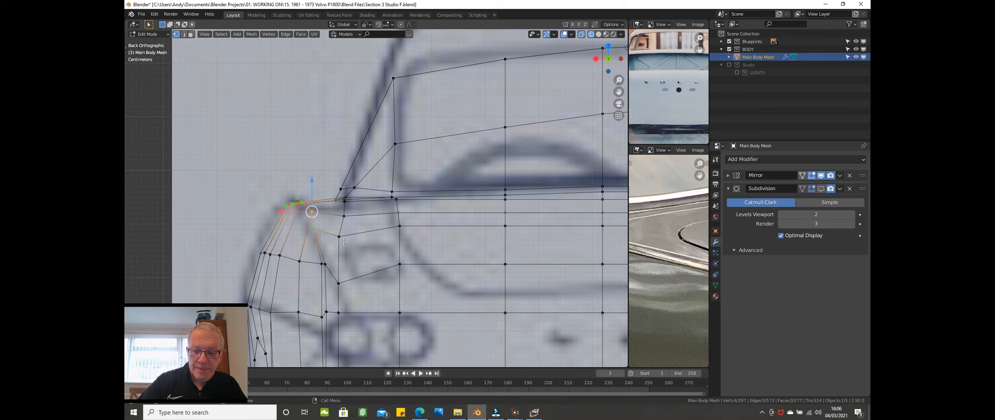
pyautogui.press('KP_7')
pyautogui.scroll(-3, 343, 241)
pyautogui.keyDown('shift'); pyautogui.moveTo(343, 241); pyautogui.dragTo(350, 353, button='middle'); pyautogui.keyUp('shift')
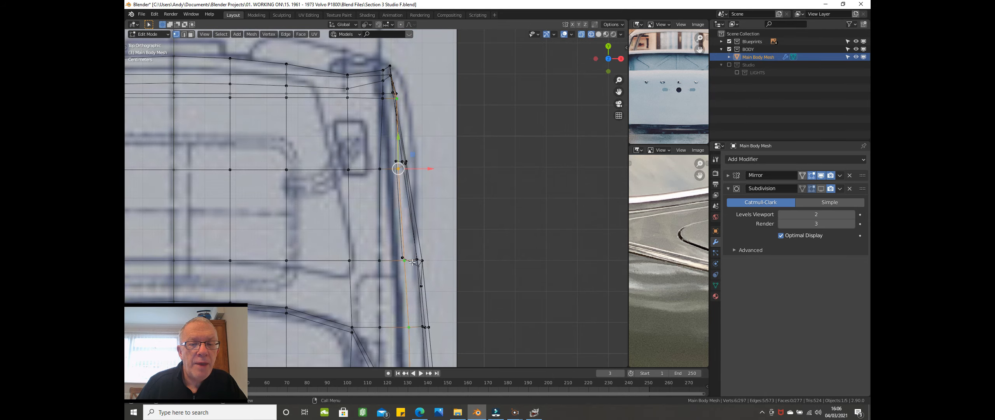
pyautogui.scroll(-6, 412, 262)
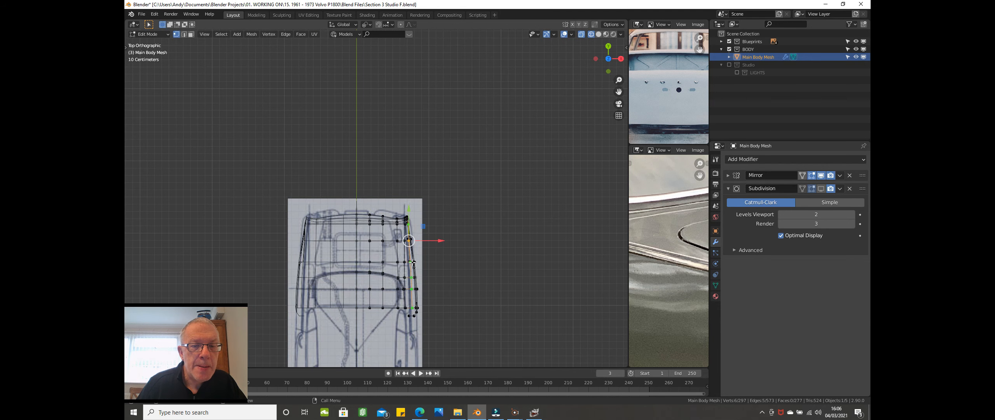
pyautogui.scroll(3, 412, 262)
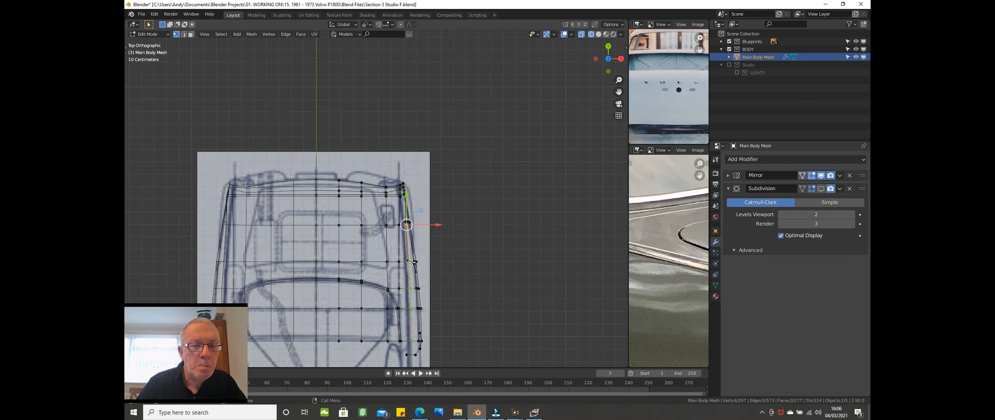
pyautogui.scroll(1, 412, 262)
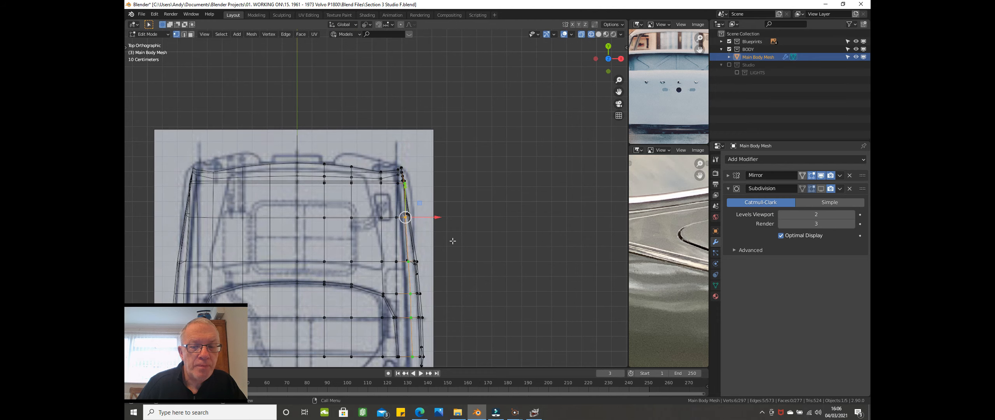
pyautogui.scroll(-4, 454, 240)
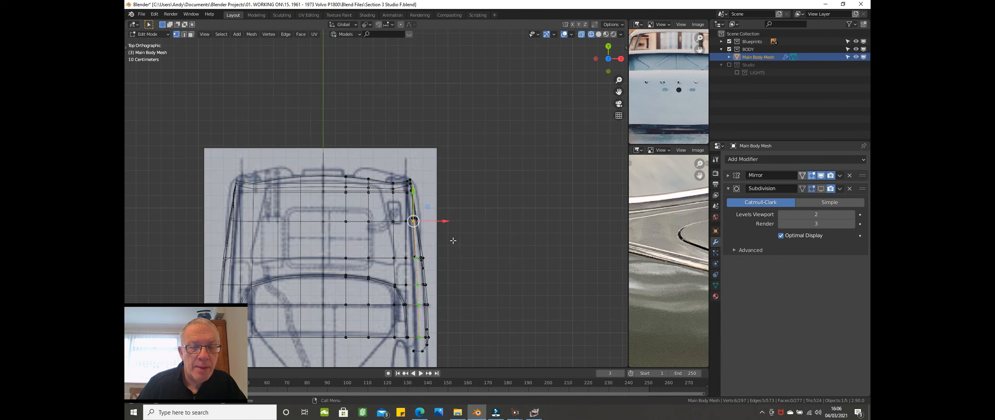
# Step: Inspect the rear fender and deck from several perspective angles with solid shading
pyautogui.moveTo(453, 240); pyautogui.dragTo(307, 182, button='middle')
pyautogui.press('z')
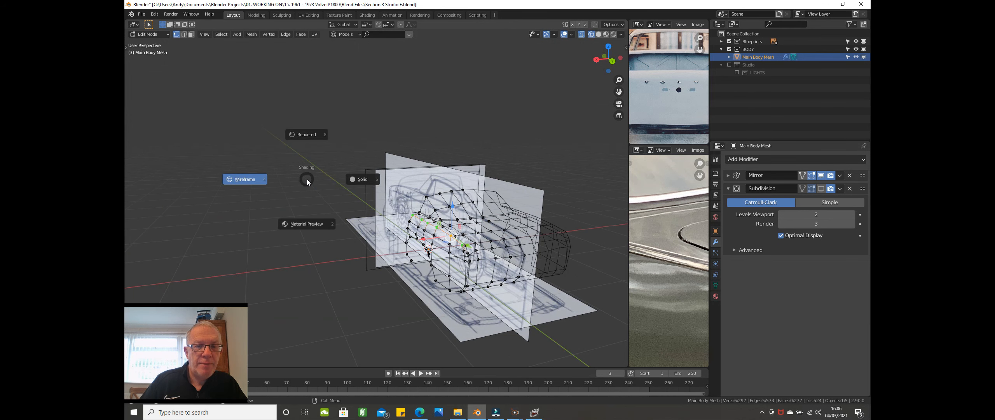
pyautogui.click(365, 182)
pyautogui.scroll(4, 305, 136)
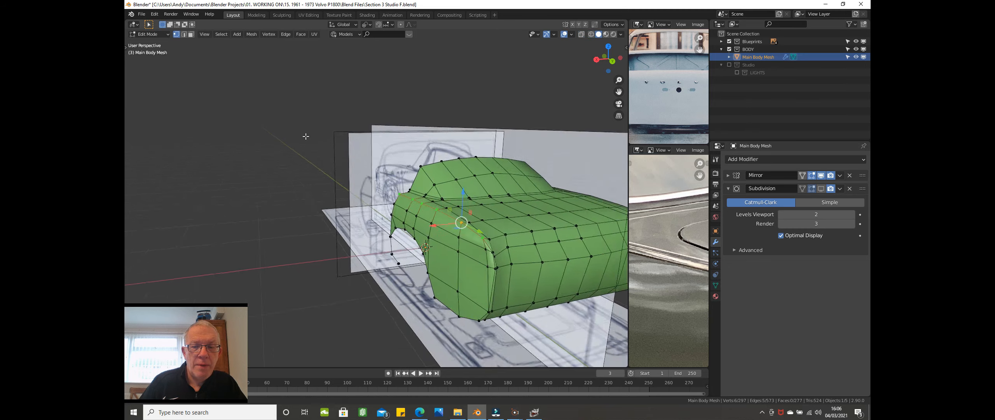
pyautogui.moveTo(306, 136); pyautogui.dragTo(288, 131, button='middle')
pyautogui.scroll(4, 287, 130)
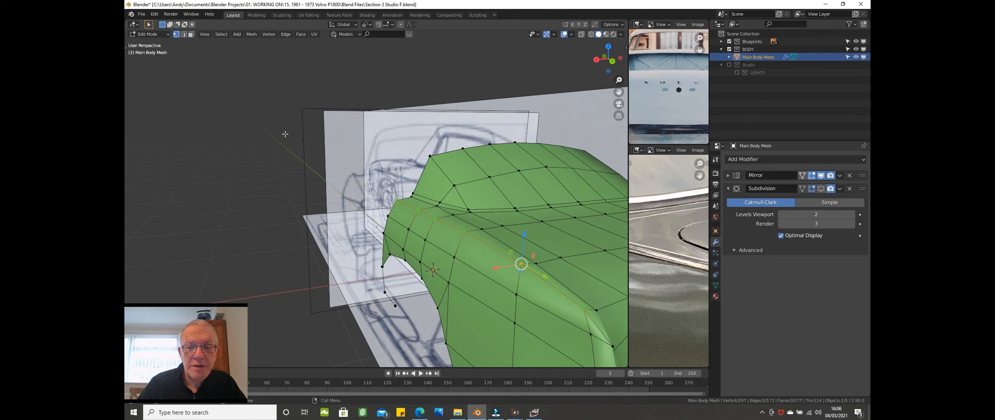
pyautogui.scroll(-4, 285, 133)
pyautogui.moveTo(286, 136); pyautogui.dragTo(333, 156, button='middle')
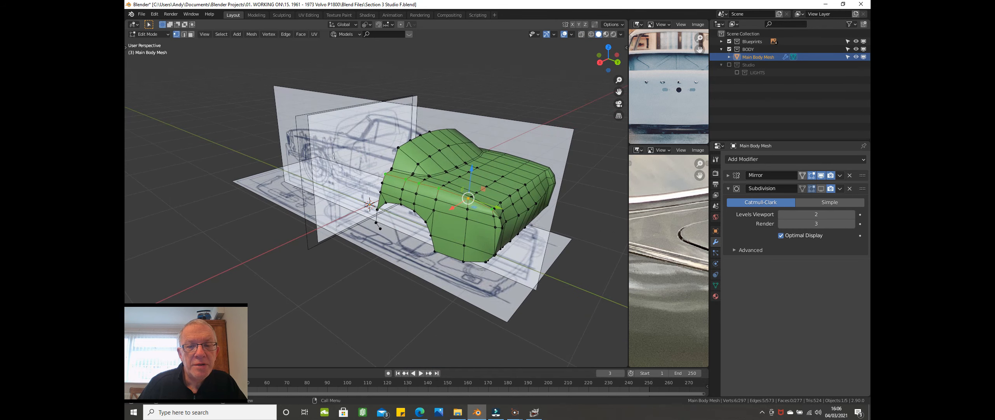
pyautogui.scroll(4, 378, 141)
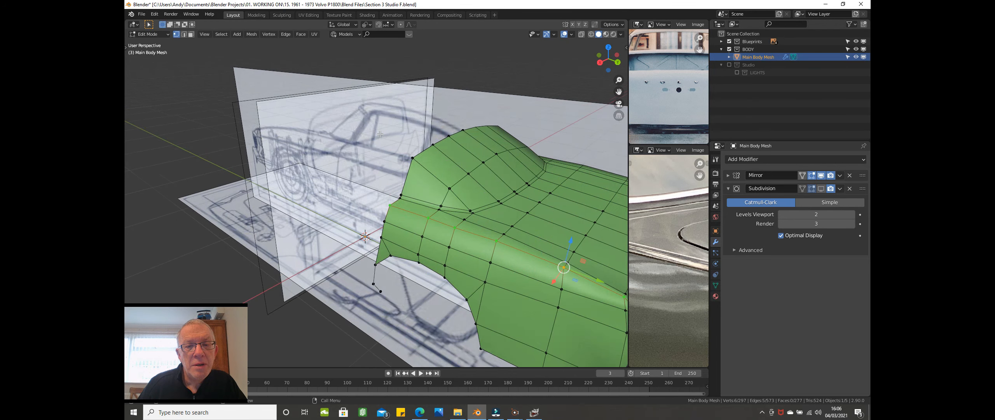
pyautogui.moveTo(376, 127); pyautogui.dragTo(321, 111, button='middle')
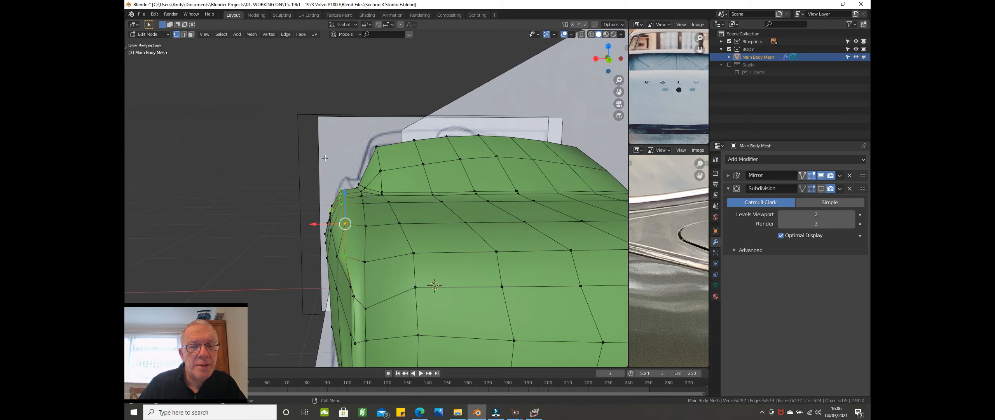
pyautogui.scroll(-3, 334, 167)
pyautogui.moveTo(334, 167); pyautogui.dragTo(331, 177, button='middle')
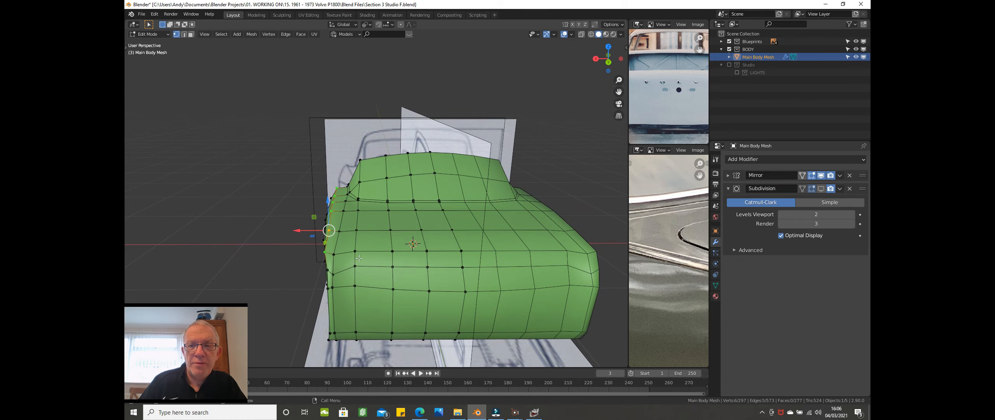
pyautogui.scroll(-1, 589, 190)
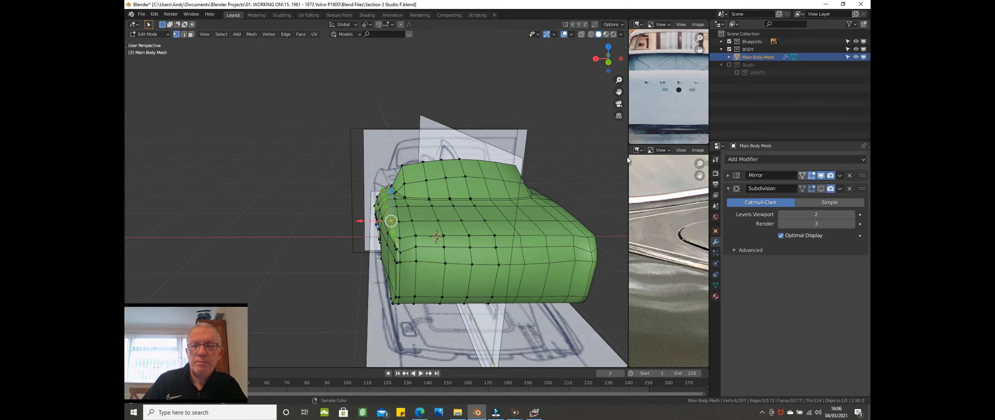
# Step: Widen the reference image areas and compare the rear fender and boot in IMG_9705.jpg with the mesh's fender crease
pyautogui.moveTo(628, 159); pyautogui.dragTo(349, 160)
pyautogui.moveTo(504, 123); pyautogui.dragTo(543, 78, button='middle')
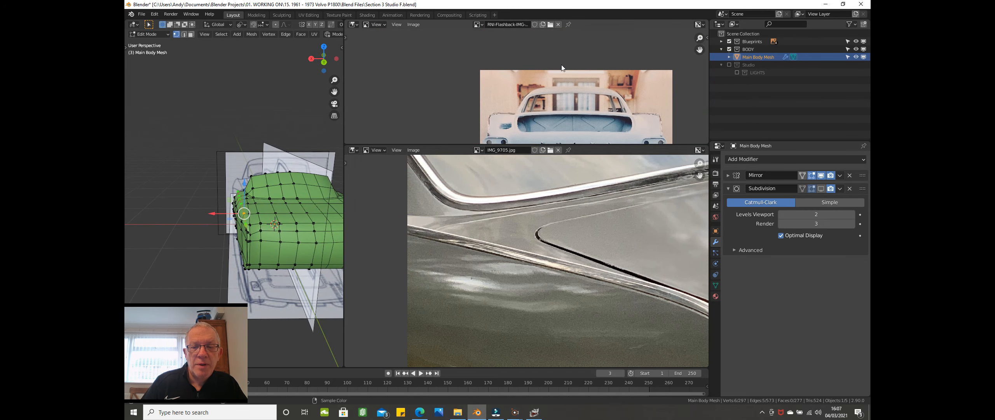
pyautogui.moveTo(515, 207); pyautogui.dragTo(490, 175, button='middle')
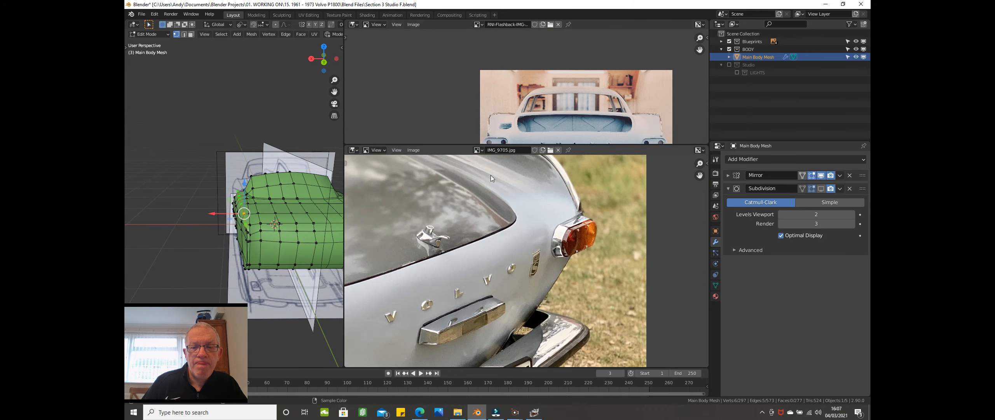
pyautogui.scroll(-4, 459, 194)
pyautogui.moveTo(411, 205); pyautogui.dragTo(453, 255, button='middle')
pyautogui.scroll(3, 471, 224)
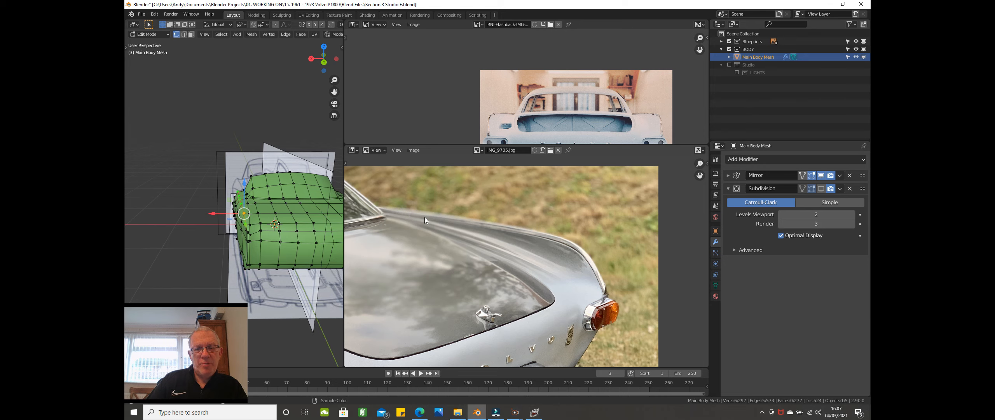
pyautogui.scroll(-1, 438, 211)
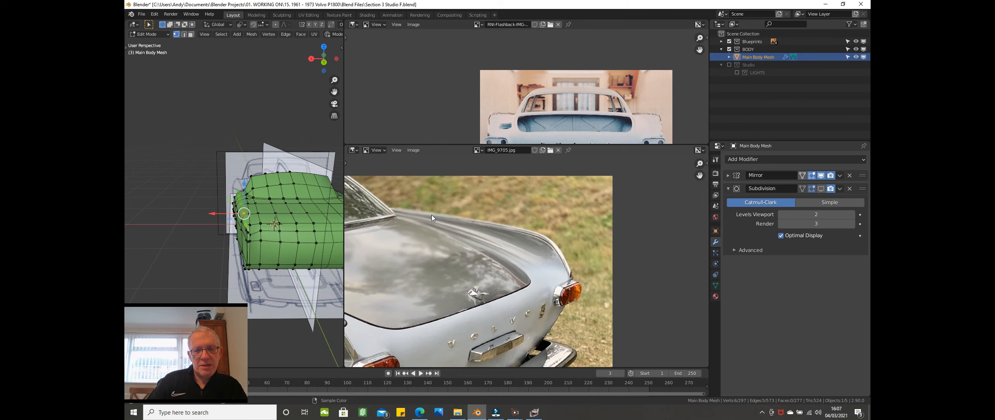
pyautogui.scroll(-1, 431, 214)
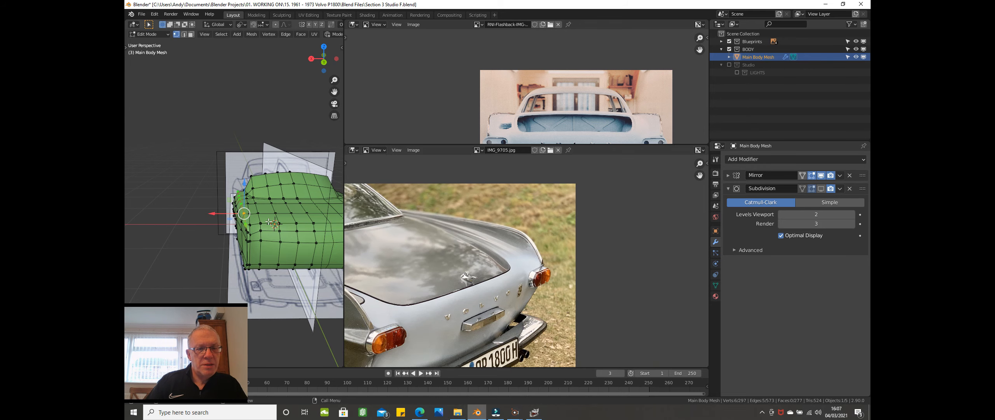
pyautogui.scroll(4, 269, 222)
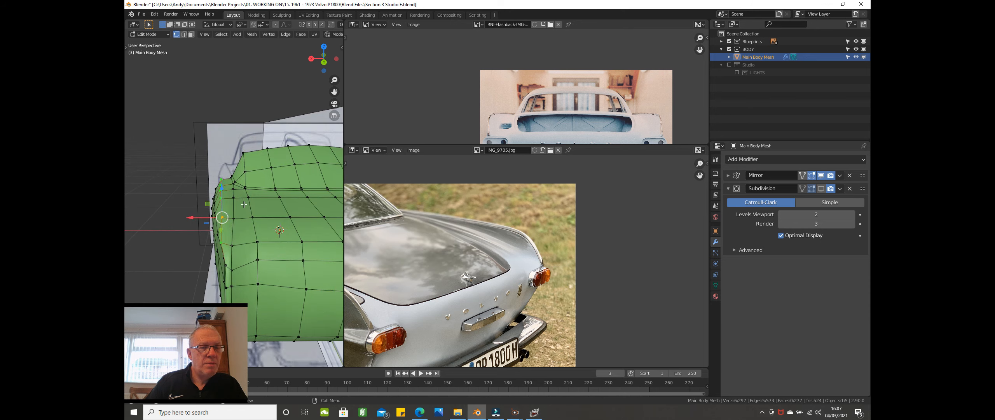
pyautogui.scroll(1, 244, 204)
pyautogui.moveTo(244, 201); pyautogui.dragTo(234, 194, button='middle')
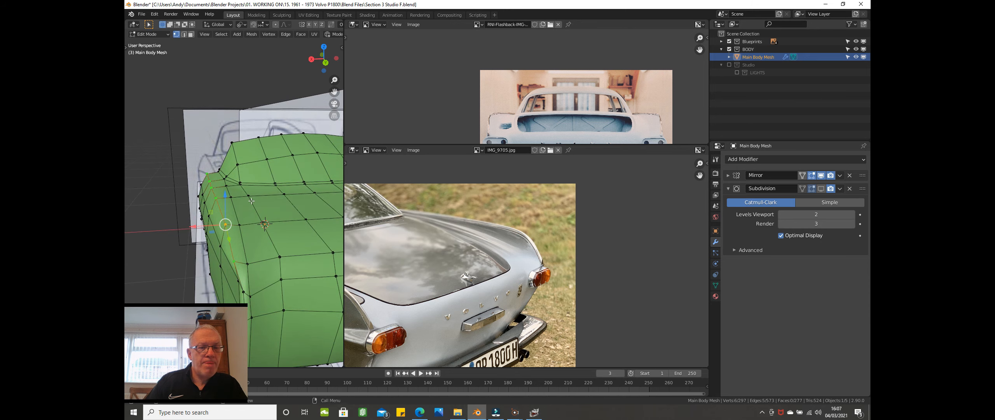
# Step: Select two vertices on the rear fender crease and lower them slightly along Z
pyautogui.click(227, 186)
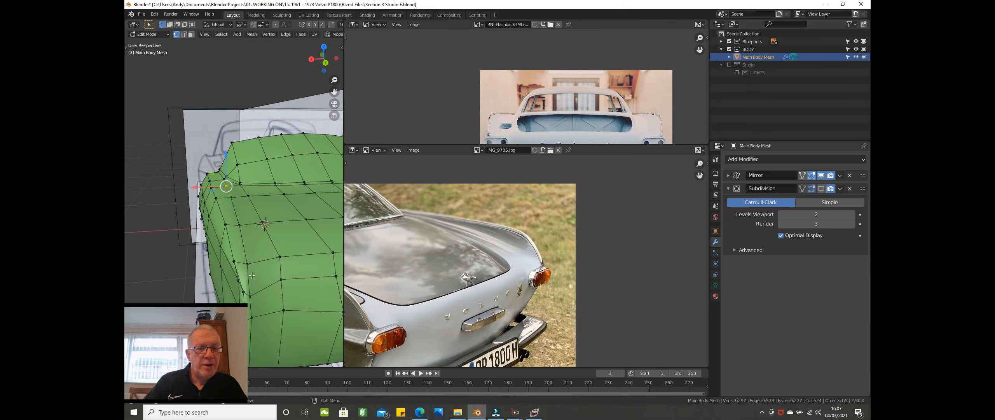
pyautogui.moveTo(257, 264); pyautogui.dragTo(235, 221, button='middle')
pyautogui.scroll(1, 235, 221)
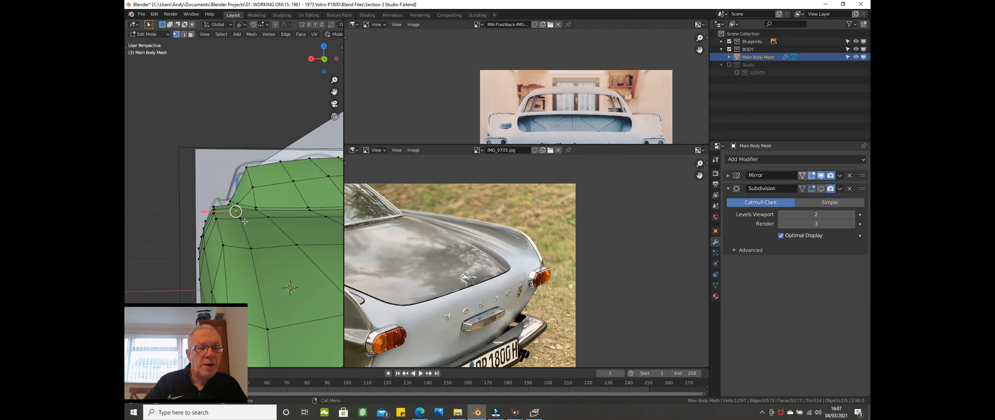
pyautogui.keyDown('shift'); pyautogui.click(250, 247); pyautogui.keyUp('shift')
pyautogui.moveTo(249, 218); pyautogui.dragTo(250, 220, button='middle')
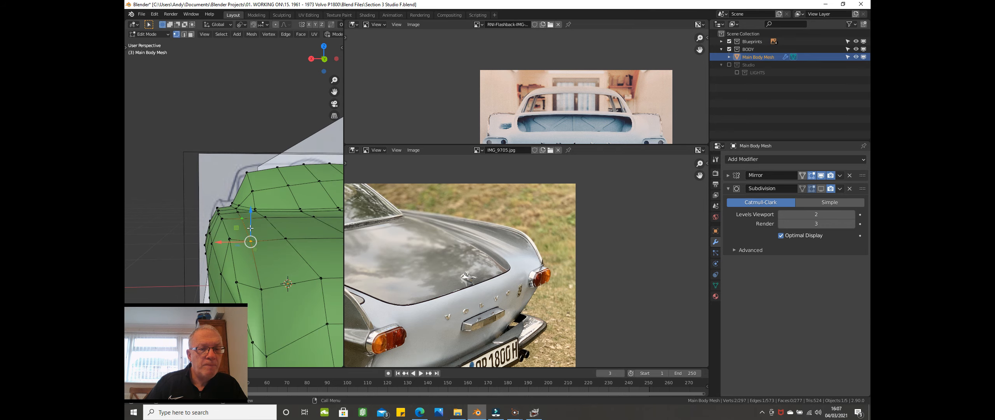
pyautogui.moveTo(252, 215); pyautogui.dragTo(251, 225)
pyautogui.moveTo(251, 225); pyautogui.dragTo(226, 253, button='middle')
# Step: Move the crease vertex at the rear fender corner inward along X by about 0.007 m
pyautogui.click(226, 252)
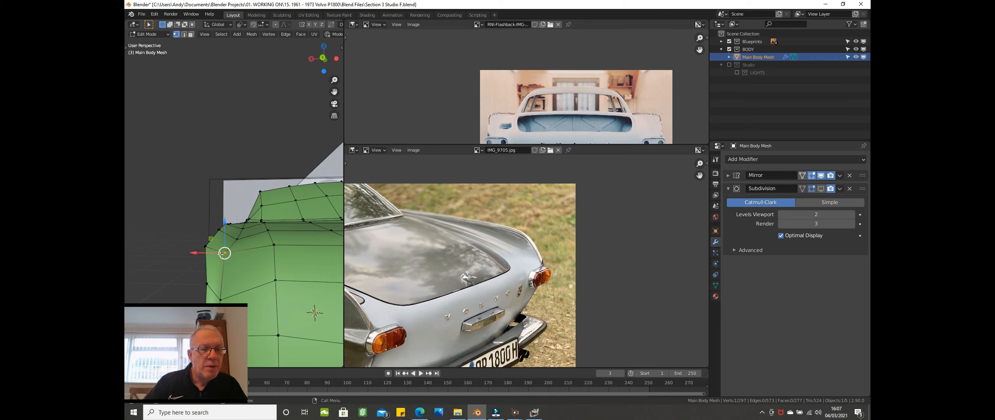
pyautogui.press('g')
pyautogui.press('x')
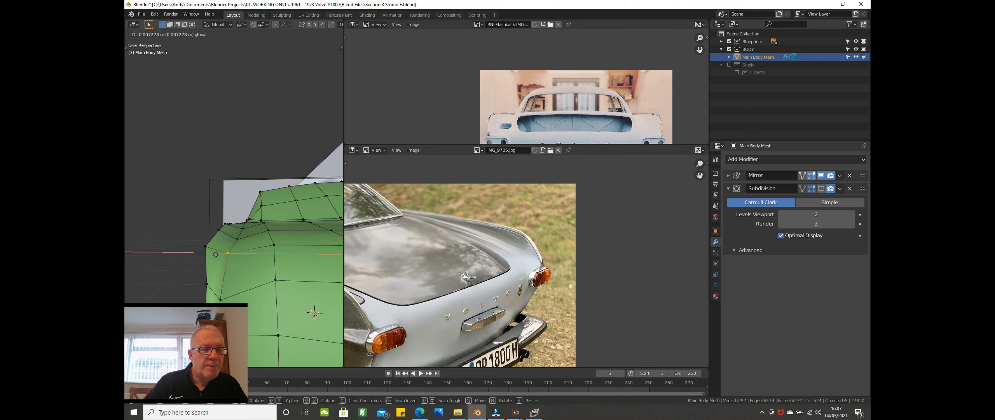
pyautogui.click(216, 254)
pyautogui.moveTo(216, 254)
pyautogui.mouseDown(button='middle')
pyautogui.moveTo(249, 235)
pyautogui.moveTo(232, 241)
pyautogui.moveTo(215, 267)
pyautogui.mouseUp(button='middle')
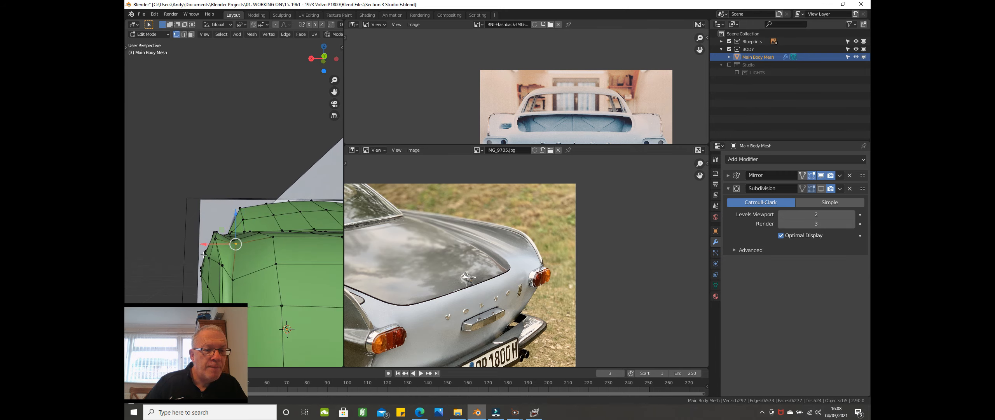
# Step: Select neighbouring vertices on the outer rear fender and nudge them slightly to smooth the crease line
pyautogui.click(214, 267)
pyautogui.moveTo(209, 263); pyautogui.dragTo(207, 260)
pyautogui.keyDown('shift'); pyautogui.moveTo(215, 260); pyautogui.dragTo(242, 228, button='middle'); pyautogui.keyUp('shift')
pyautogui.click(252, 238)
pyautogui.moveTo(252, 238); pyautogui.dragTo(256, 216)
pyautogui.moveTo(256, 216)
pyautogui.mouseDown(button='middle')
pyautogui.moveTo(248, 257)
pyautogui.moveTo(259, 230)
pyautogui.mouseUp(button='middle')
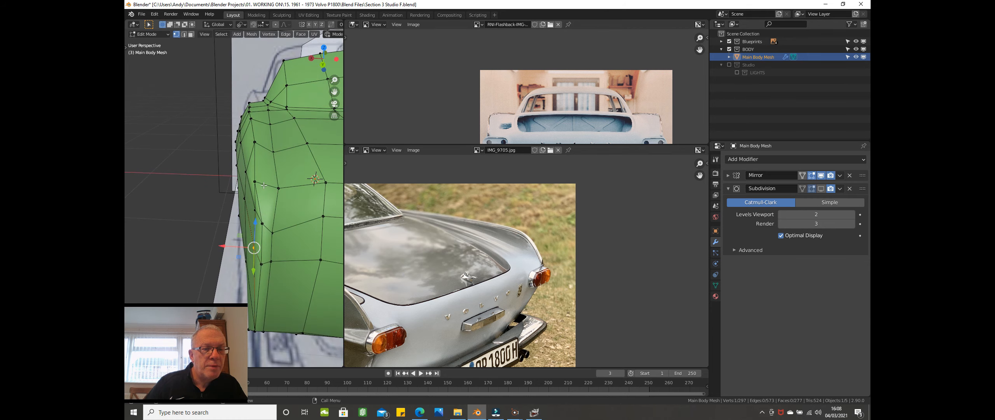
# Step: Nudge the selected mid-fender crease vertex slightly inward along X to even out the edge line
pyautogui.moveTo(263, 185); pyautogui.dragTo(251, 192, button='middle')
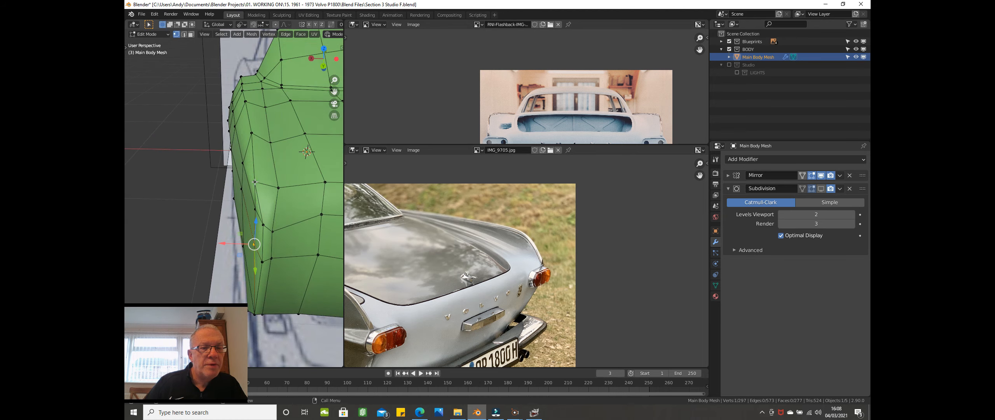
pyautogui.click(254, 182)
pyautogui.scroll(-1, 254, 182)
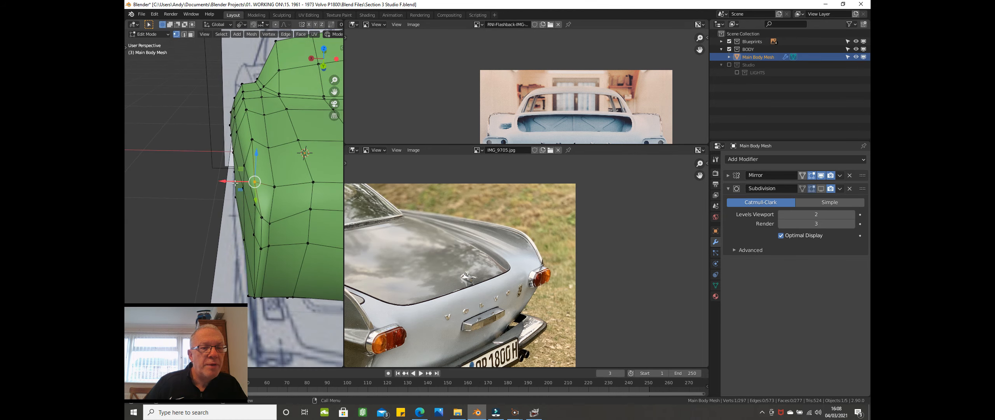
pyautogui.moveTo(235, 182); pyautogui.dragTo(237, 182)
pyautogui.moveTo(248, 165); pyautogui.dragTo(260, 80, button='middle')
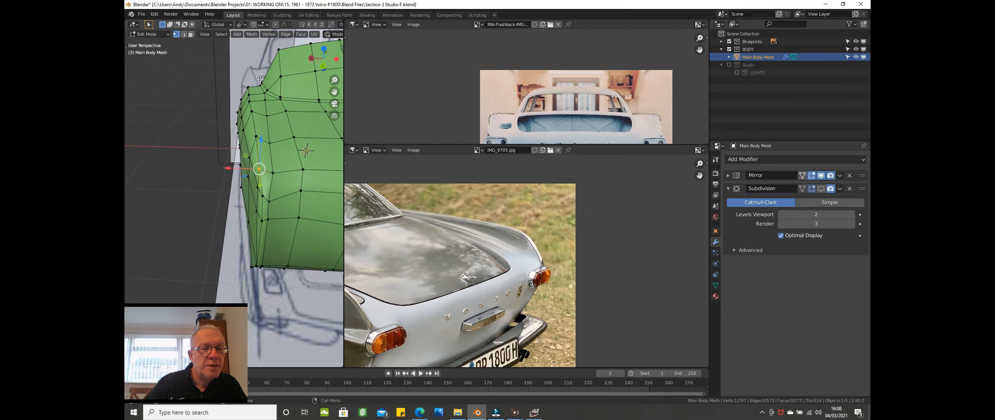
# Step: Adjust the vertex at the front of the fender top in the horizontal plane, keeping its height locked
pyautogui.moveTo(263, 225); pyautogui.dragTo(239, 112, button='middle')
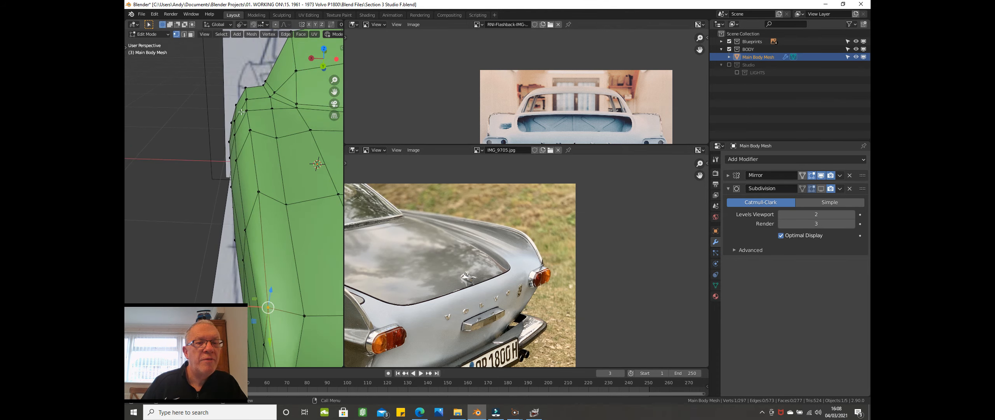
pyautogui.press('g')
pyautogui.hotkey('shift', 'z')
pyautogui.moveTo(229, 112); pyautogui.dragTo(230, 113)
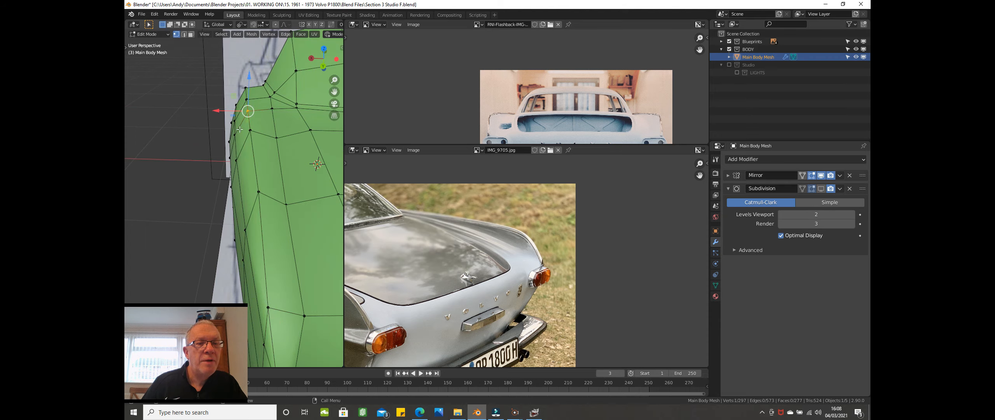
# Step: Select the three vertices down the tail's corner edge and move them slightly rearward along Y in top view
pyautogui.scroll(-3, 254, 154)
pyautogui.moveTo(254, 154); pyautogui.dragTo(287, 192, button='middle')
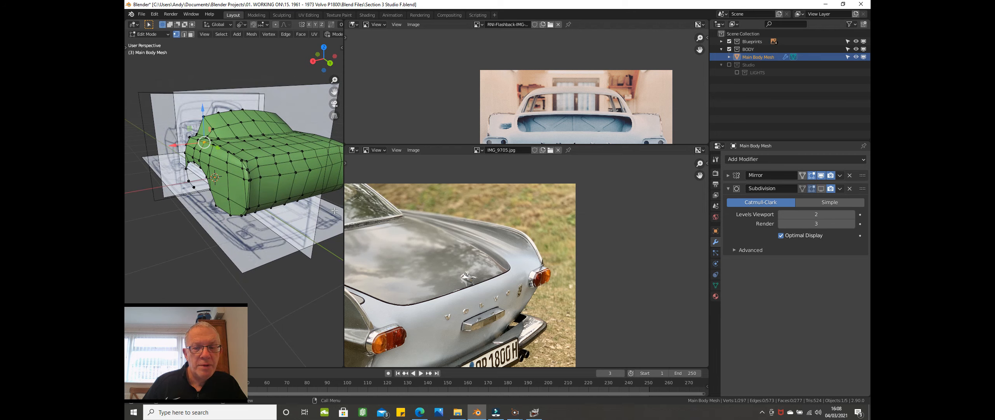
pyautogui.moveTo(334, 209); pyautogui.dragTo(336, 215, button='middle')
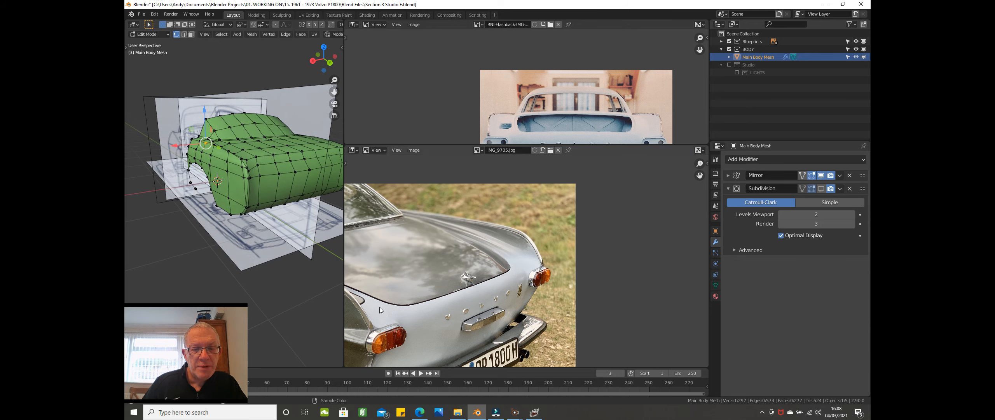
pyautogui.moveTo(311, 193); pyautogui.dragTo(287, 194, button='middle')
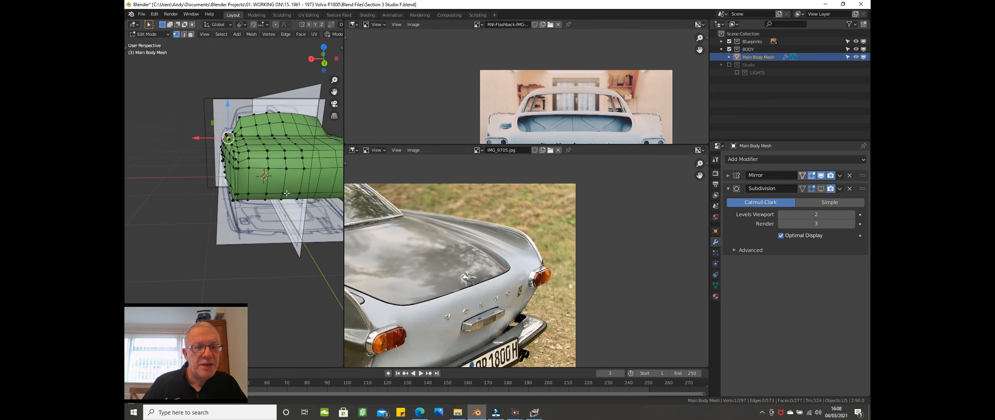
pyautogui.scroll(3, 239, 165)
pyautogui.scroll(1, 239, 165)
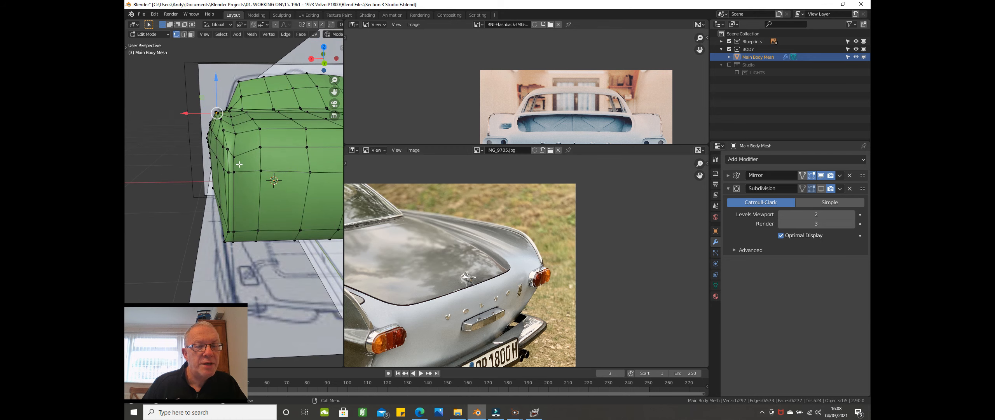
pyautogui.click(238, 158)
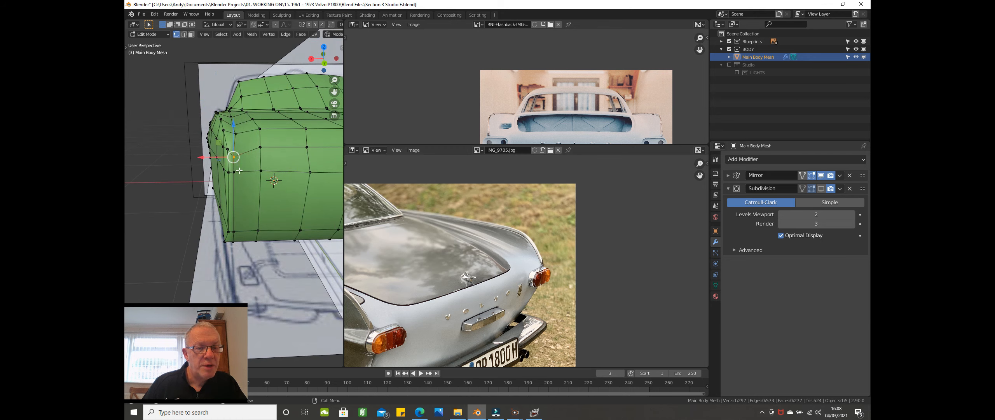
pyautogui.keyDown('shift'); pyautogui.click(235, 187); pyautogui.keyUp('shift')
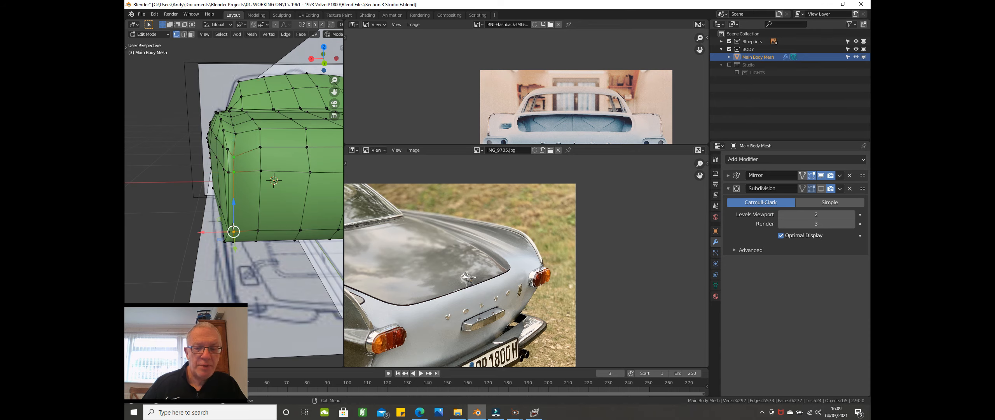
pyautogui.press('KP_7')
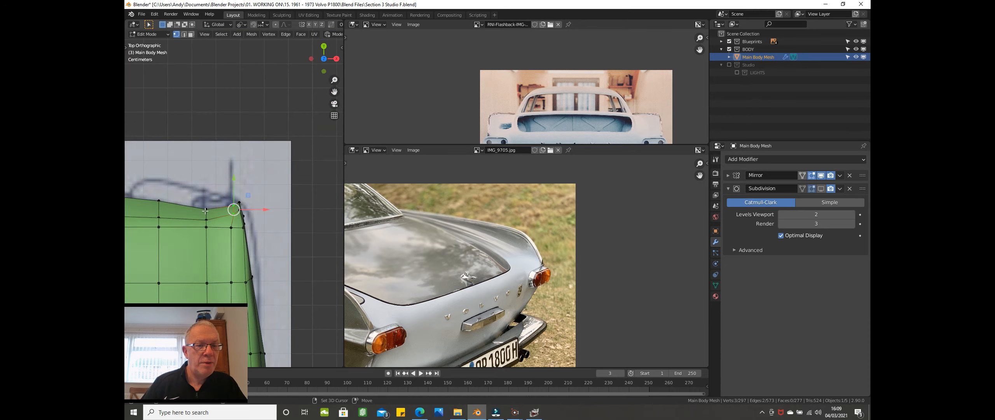
pyautogui.keyDown('shift'); pyautogui.moveTo(206, 208); pyautogui.dragTo(308, 212, button='middle'); pyautogui.keyUp('shift')
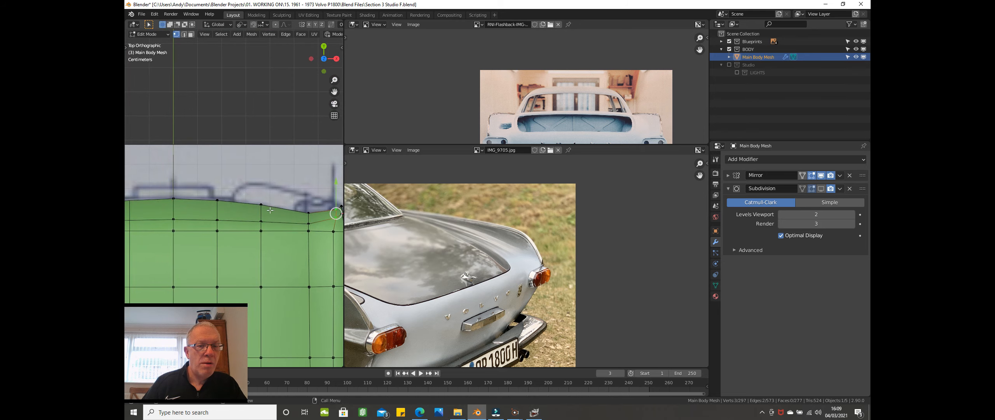
pyautogui.scroll(1, 269, 210)
pyautogui.scroll(1, 186, 214)
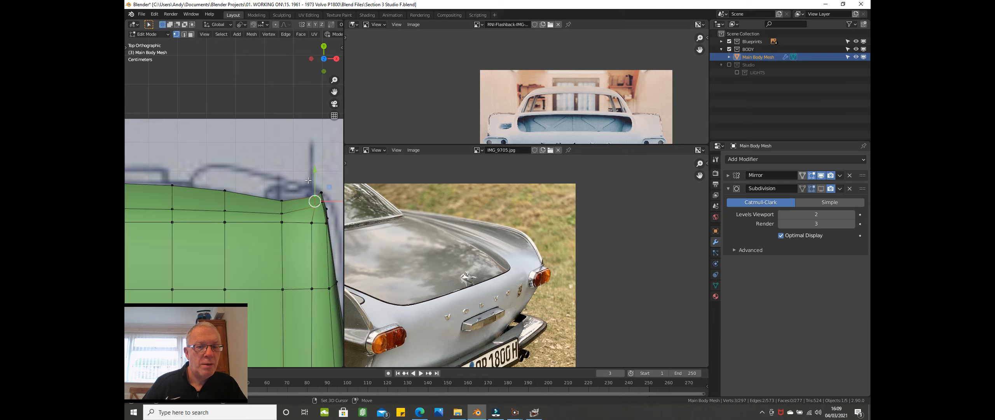
pyautogui.moveTo(315, 176); pyautogui.dragTo(315, 172)
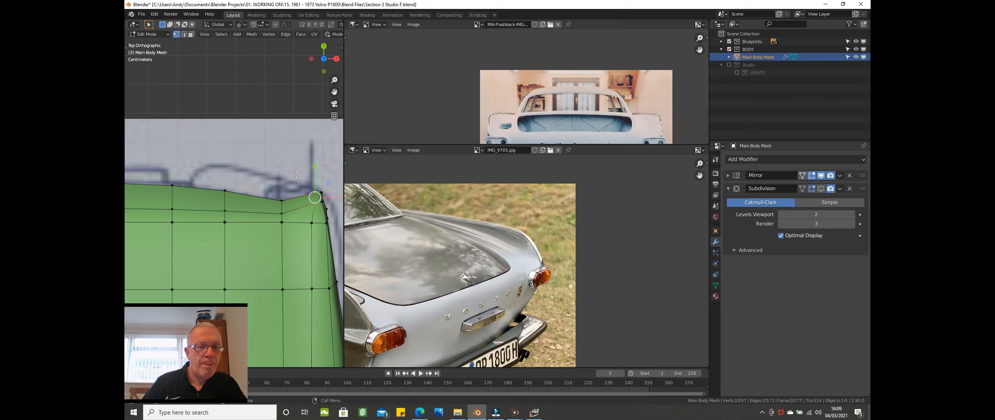
# Step: Select the tail vertices just inboard of the corner edge and shift them slightly rearward along Y
pyautogui.click(277, 197)
pyautogui.keyDown('shift'); pyautogui.click(281, 214); pyautogui.keyUp('shift')
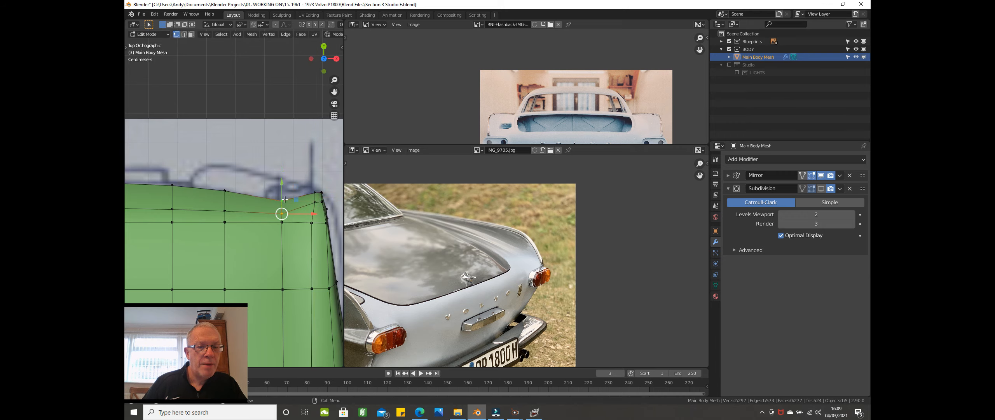
pyautogui.keyDown('shift'); pyautogui.click(281, 213); pyautogui.keyUp('shift')
pyautogui.moveTo(281, 186); pyautogui.dragTo(280, 183)
# Step: Compare the mesh's rear corner and tail panel with the tail light and lower panel areas in both reference photos
pyautogui.moveTo(276, 186); pyautogui.dragTo(253, 207, button='middle')
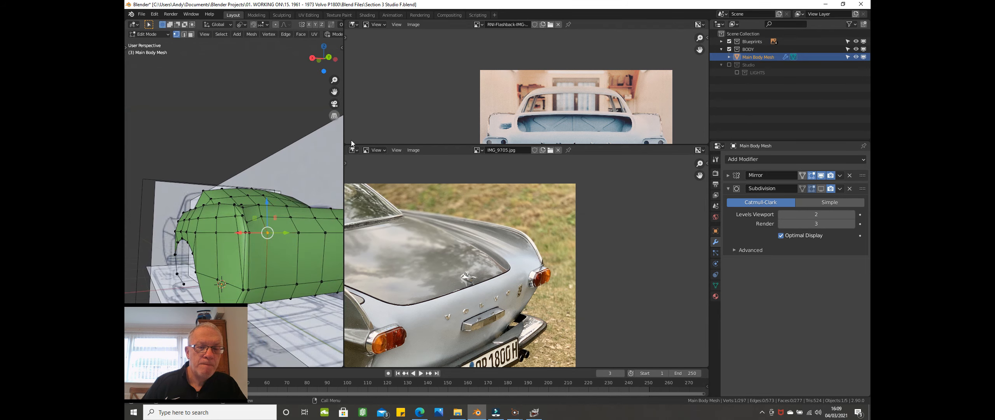
pyautogui.scroll(1, 353, 207)
pyautogui.scroll(5, 132, 220)
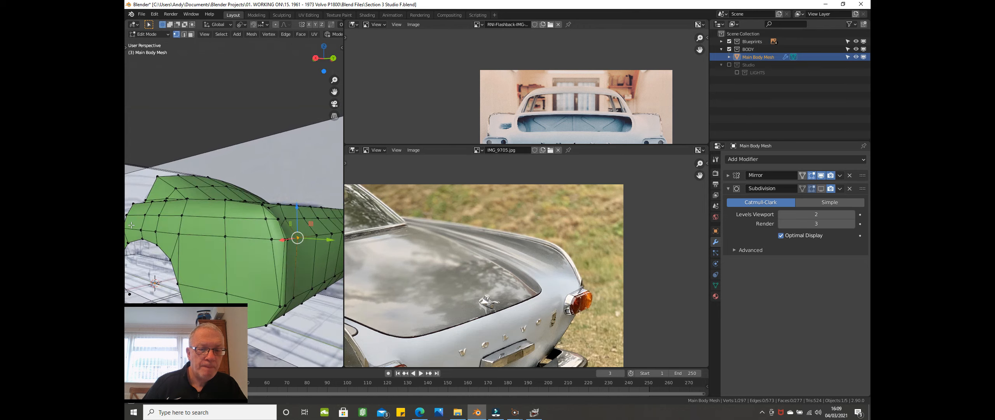
pyautogui.moveTo(132, 219); pyautogui.dragTo(131, 217, button='middle')
pyautogui.moveTo(210, 261); pyautogui.dragTo(280, 264, button='middle')
pyautogui.scroll(-1, 536, 286)
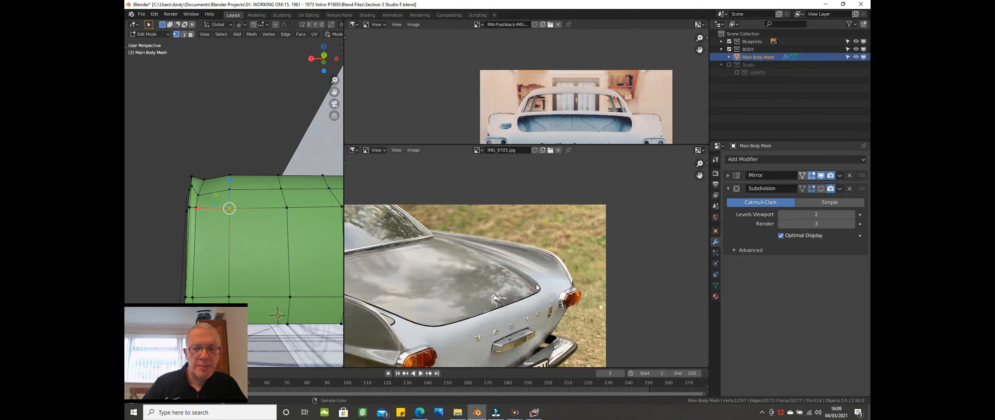
pyautogui.scroll(-1, 536, 287)
pyautogui.moveTo(536, 287); pyautogui.dragTo(543, 221, button='middle')
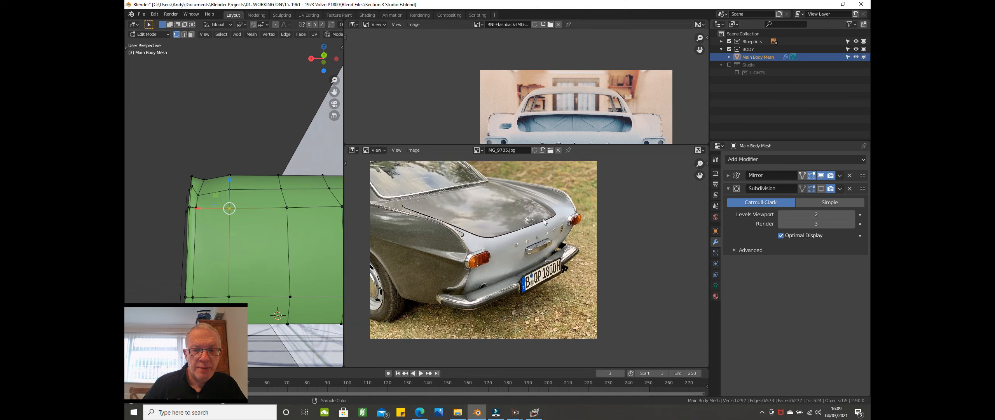
pyautogui.scroll(5, 491, 270)
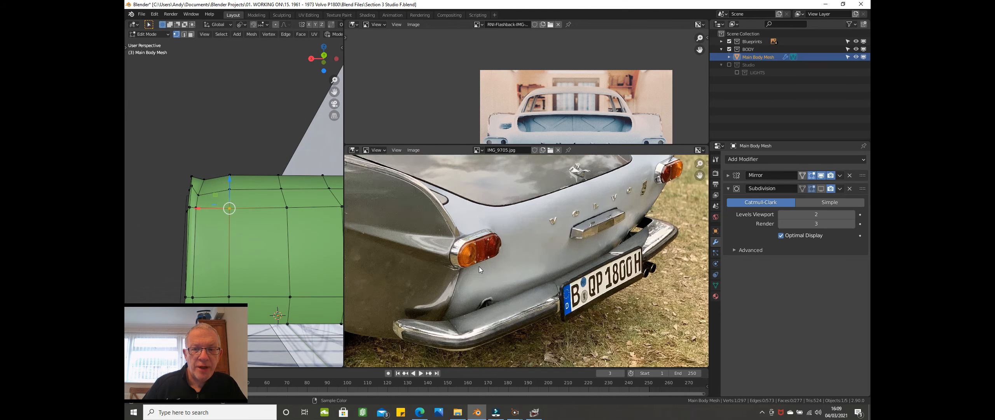
pyautogui.scroll(-1, 459, 254)
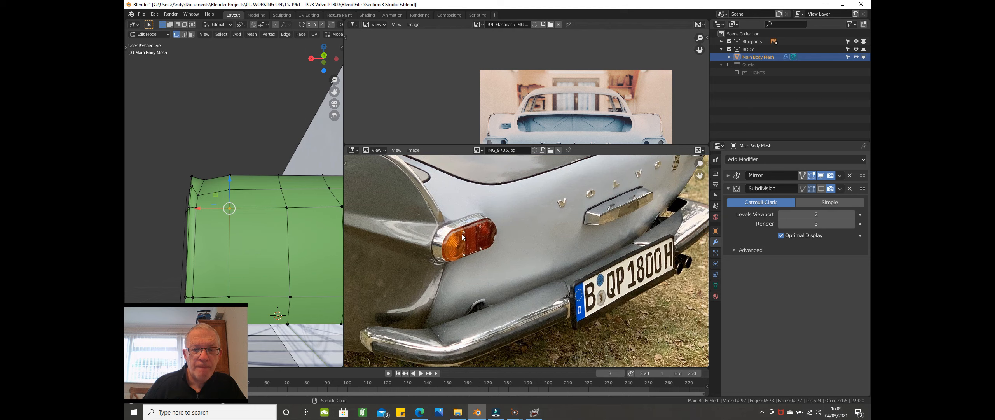
pyautogui.scroll(4, 517, 127)
pyautogui.moveTo(517, 126); pyautogui.dragTo(530, 36, button='middle')
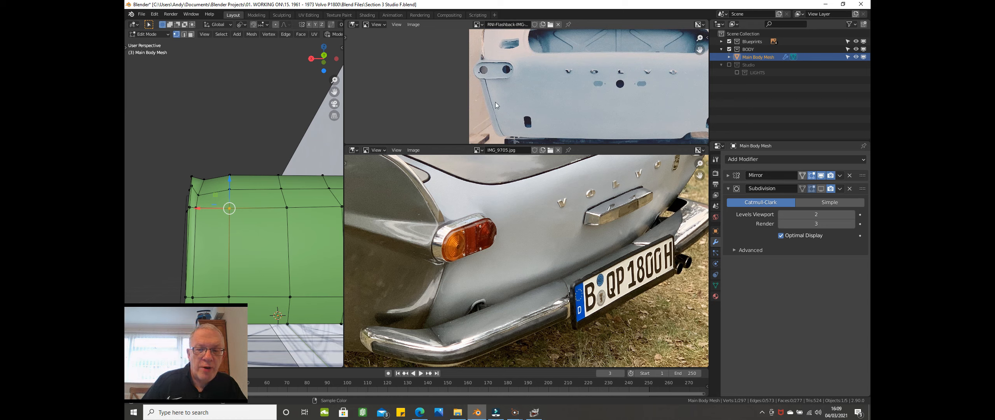
# Step: Select the lower horizontal edge row of the rear panel and move it along Y by about 0.004 m
pyautogui.moveTo(284, 233); pyautogui.dragTo(230, 243, button='middle')
pyautogui.keyDown('alt'); pyautogui.click(285, 232); pyautogui.keyUp('alt')
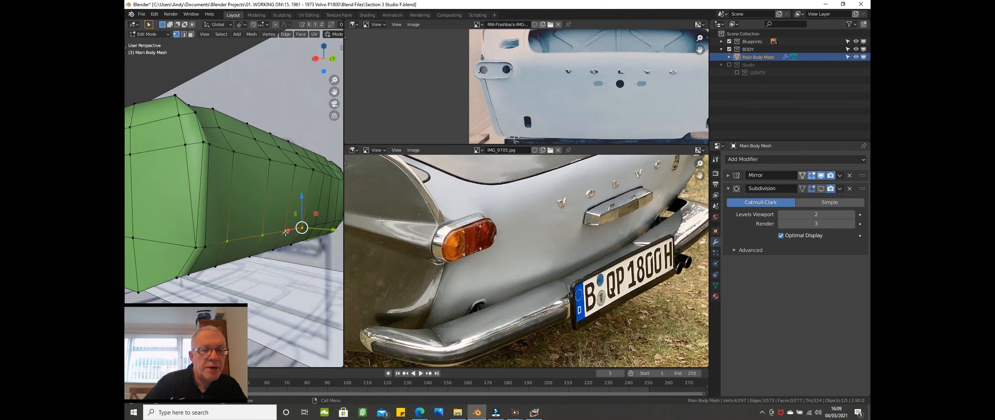
pyautogui.moveTo(326, 232); pyautogui.dragTo(330, 233)
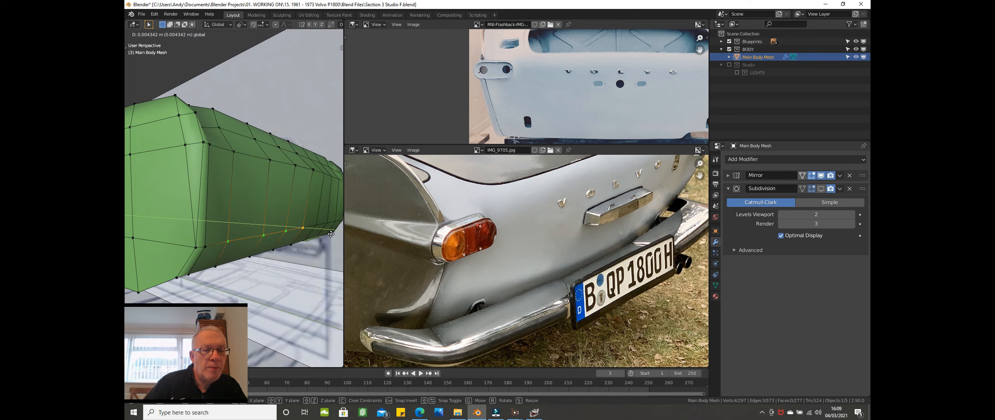
pyautogui.moveTo(331, 233); pyautogui.dragTo(330, 233)
# Step: Select the vertical edge column beside the tail corner on the rear panel and move it inward along X by about 0.01 m
pyautogui.moveTo(303, 223); pyautogui.dragTo(190, 203, button='middle')
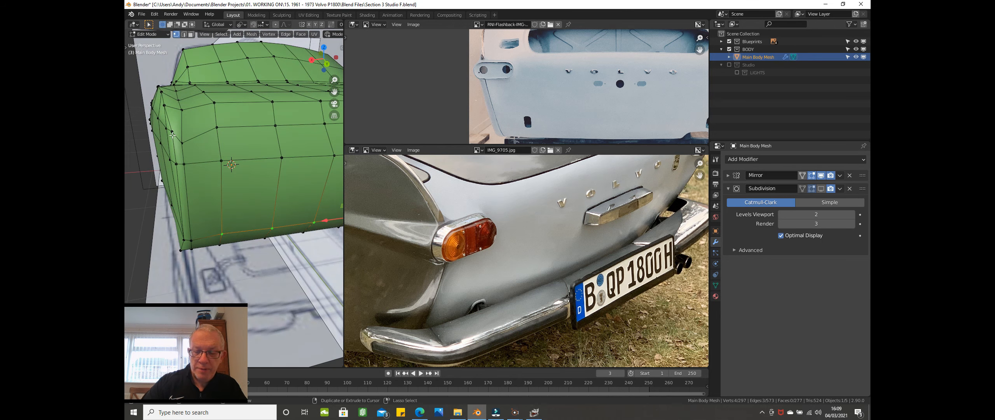
pyautogui.press('ctrl+KP_1')
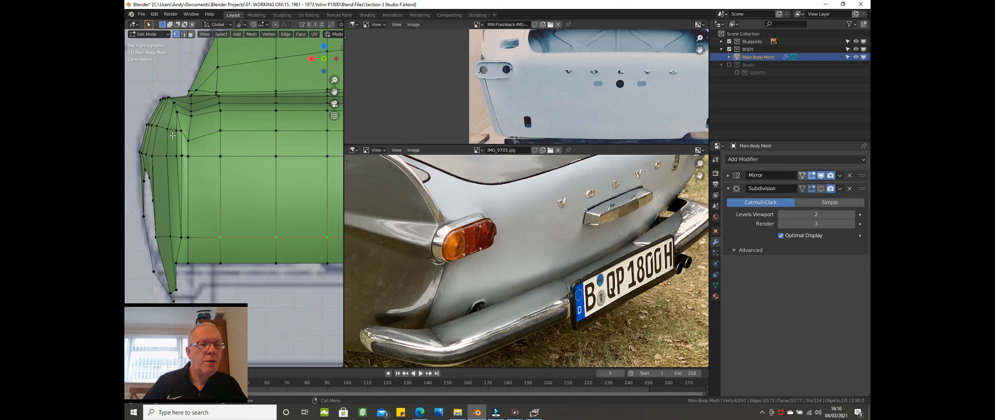
pyautogui.click(193, 138)
pyautogui.keyDown('ctrl'); pyautogui.click(187, 263); pyautogui.keyUp('ctrl')
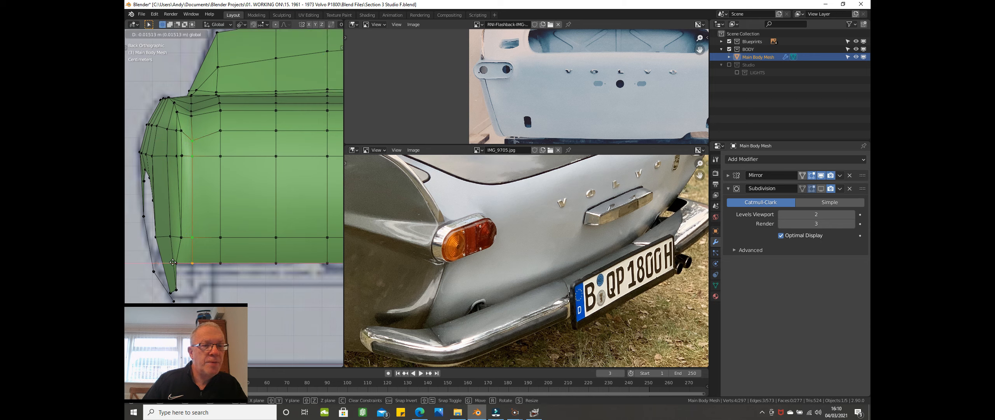
# Step: Select the horizontal edge row across the upper rear panel out to the centreline and lower it slightly along Z in back view
pyautogui.scroll(-3, 187, 228)
pyautogui.moveTo(187, 228); pyautogui.dragTo(206, 180, button='middle')
pyautogui.click(207, 170)
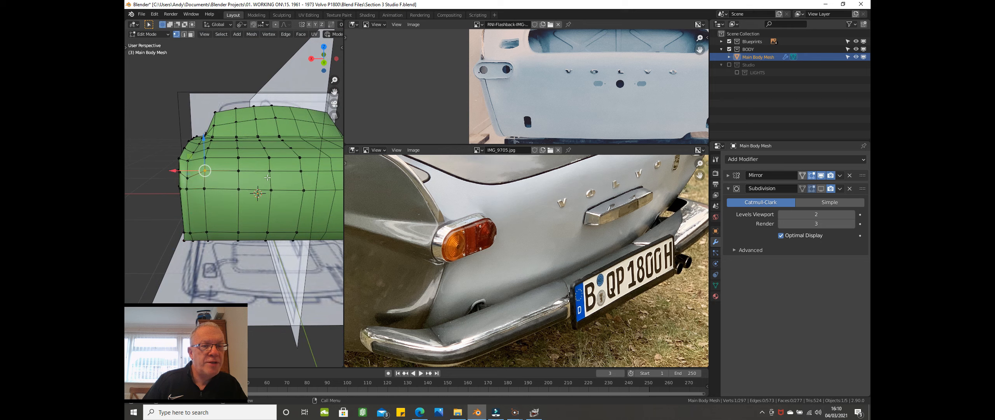
pyautogui.keyDown('ctrl'); pyautogui.click(300, 170); pyautogui.keyUp('ctrl')
pyautogui.press('KP_3')
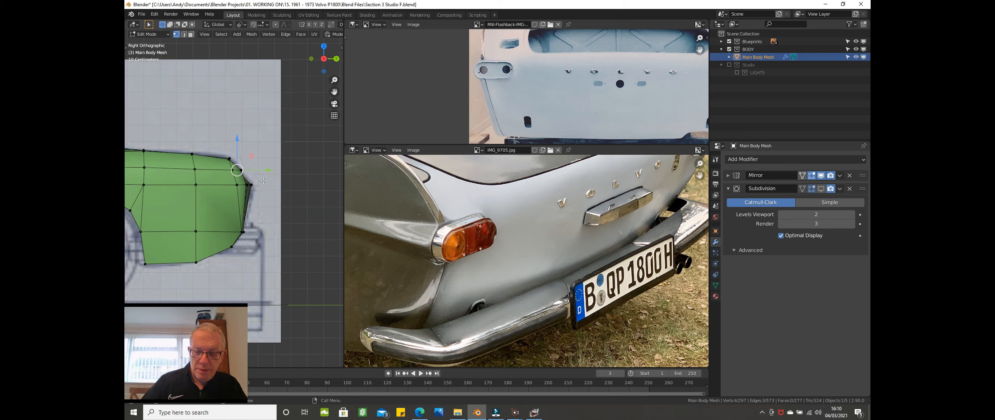
pyautogui.press('ctrl+KP_1')
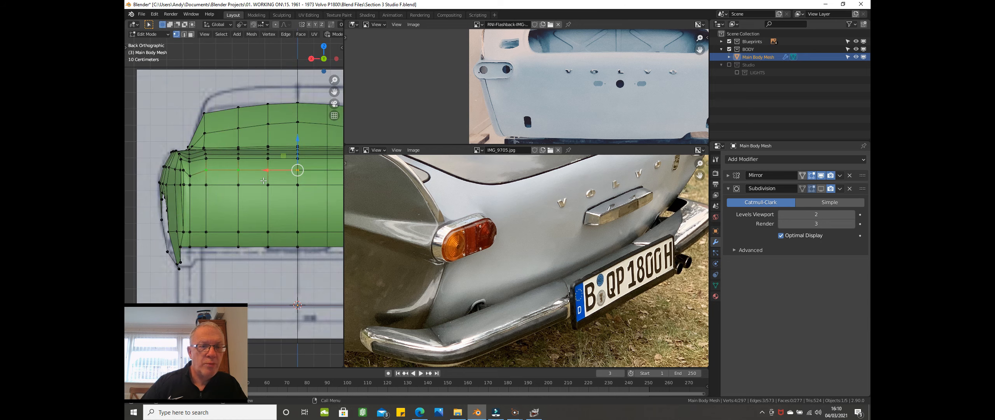
pyautogui.moveTo(296, 140); pyautogui.dragTo(292, 148)
# Step: Show the Subdivision modifier in the viewport to check the smoothed rear end, and hide it again
pyautogui.moveTo(243, 168); pyautogui.dragTo(268, 185, button='middle')
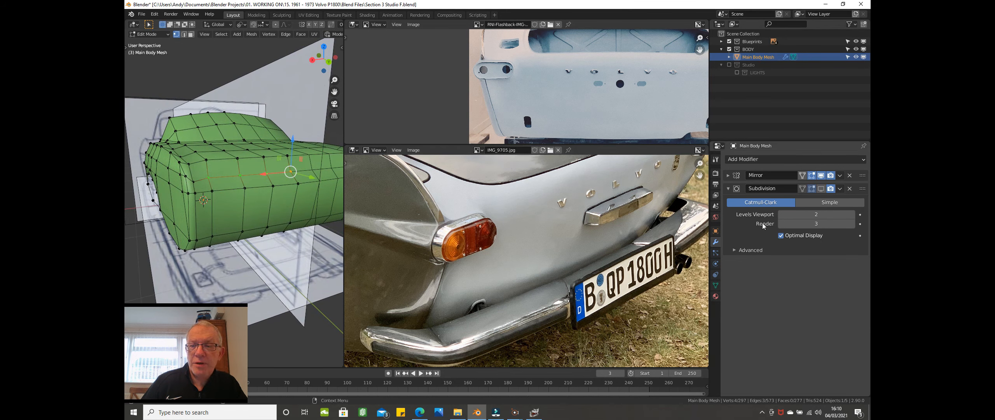
pyautogui.click(820, 189)
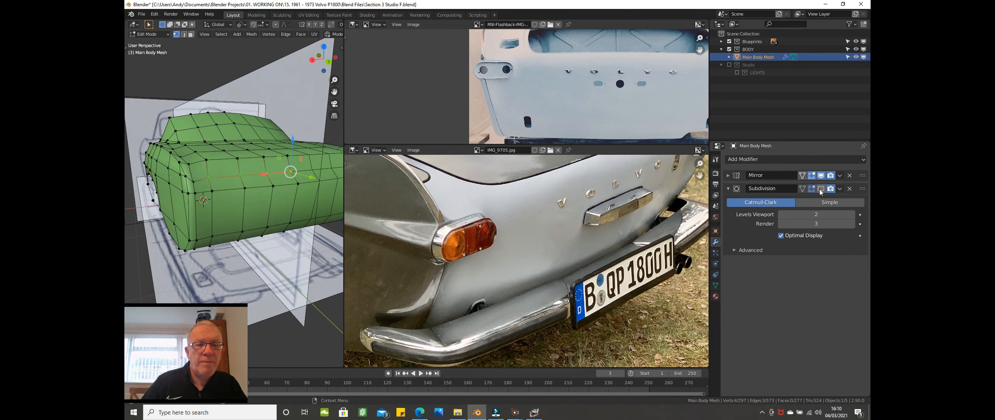
pyautogui.moveTo(271, 189); pyautogui.dragTo(245, 195, button='middle')
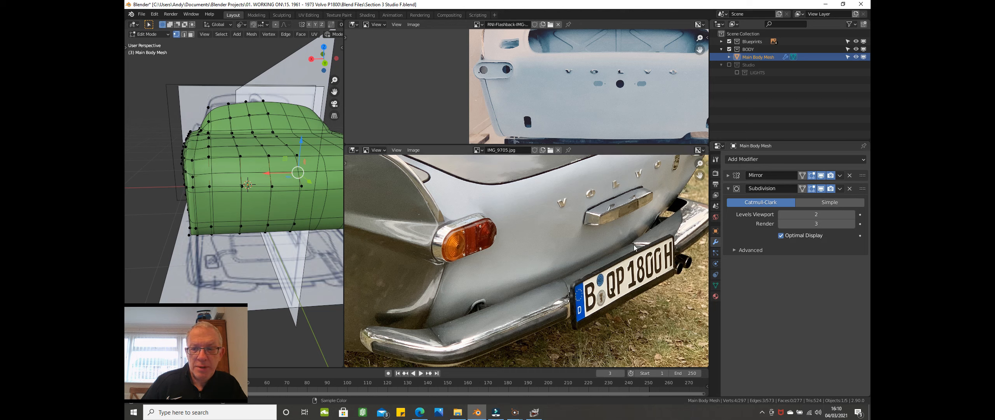
pyautogui.click(822, 190)
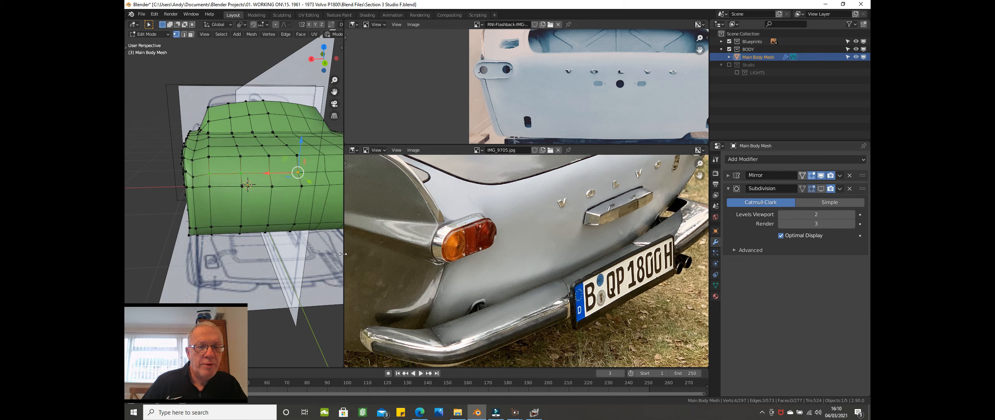
# Step: Select the edge run from the cabin base down to the tail corner with its upper vertex active, and scale it along Z by about 1.69
pyautogui.moveTo(343, 253); pyautogui.dragTo(614, 248)
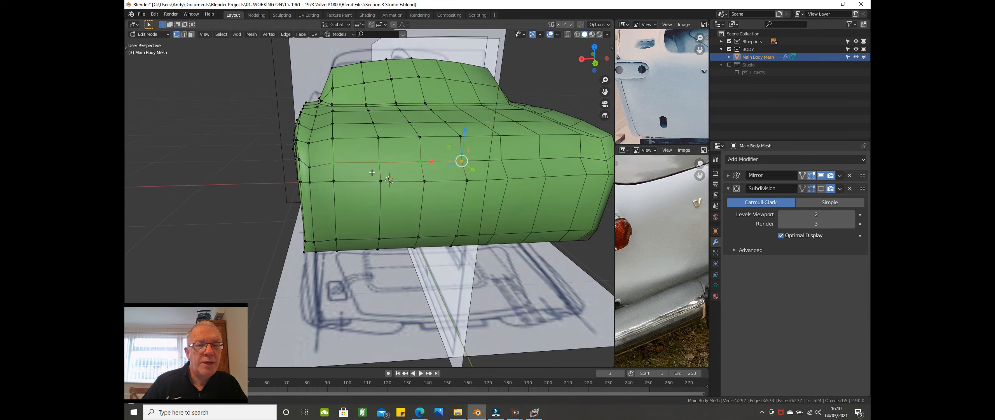
pyautogui.click(312, 167)
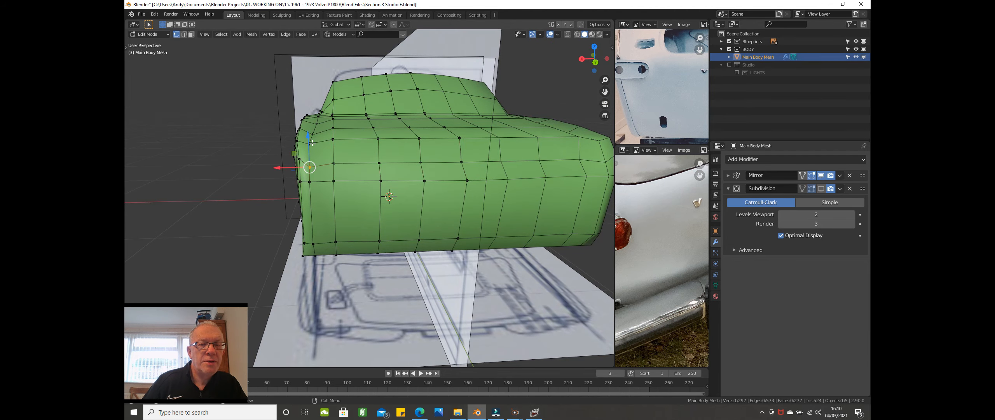
pyautogui.moveTo(323, 142); pyautogui.dragTo(293, 107, button='middle')
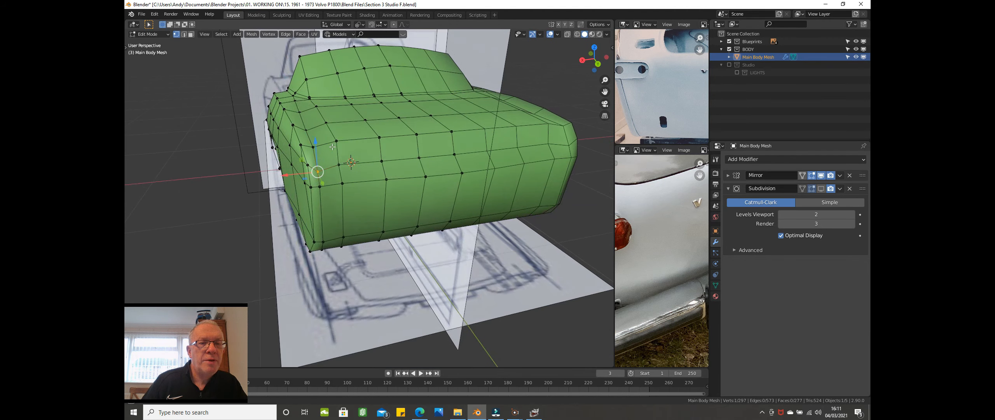
pyautogui.click(293, 104)
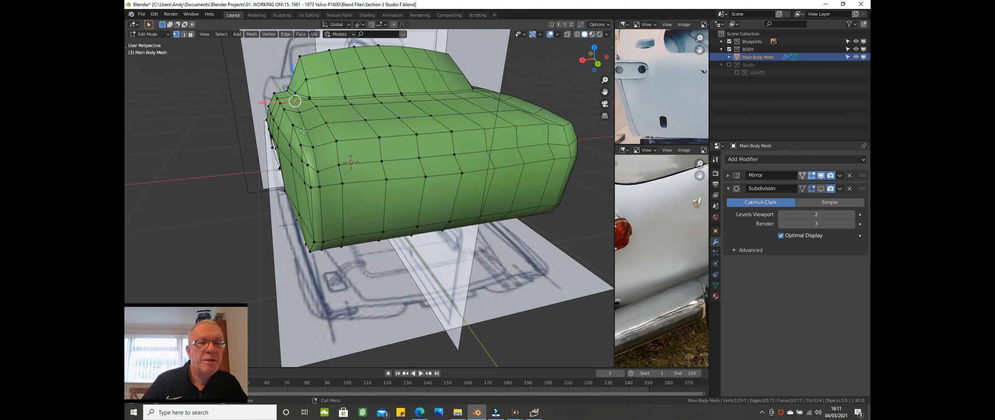
pyautogui.keyDown('ctrl'); pyautogui.click(313, 158); pyautogui.keyUp('ctrl')
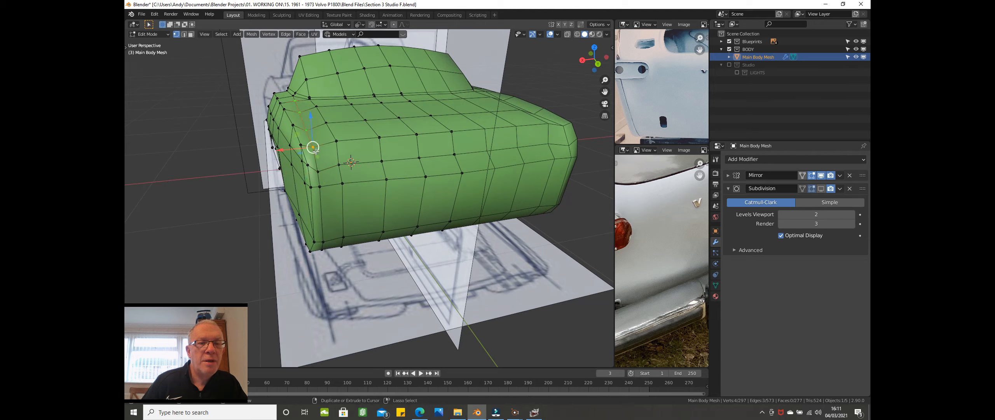
pyautogui.keyDown('shift'); pyautogui.click(295, 100); pyautogui.keyUp('shift')
pyautogui.moveTo(313, 105); pyautogui.dragTo(307, 105, button='middle')
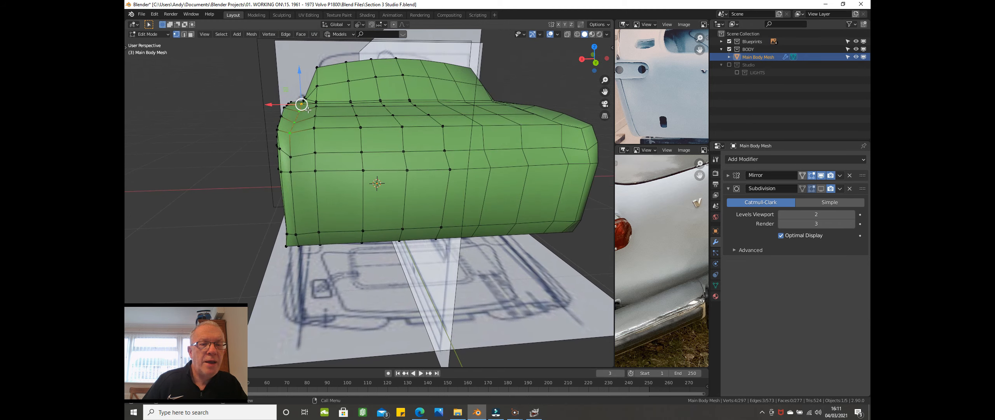
pyautogui.press('ctrl+KP_1')
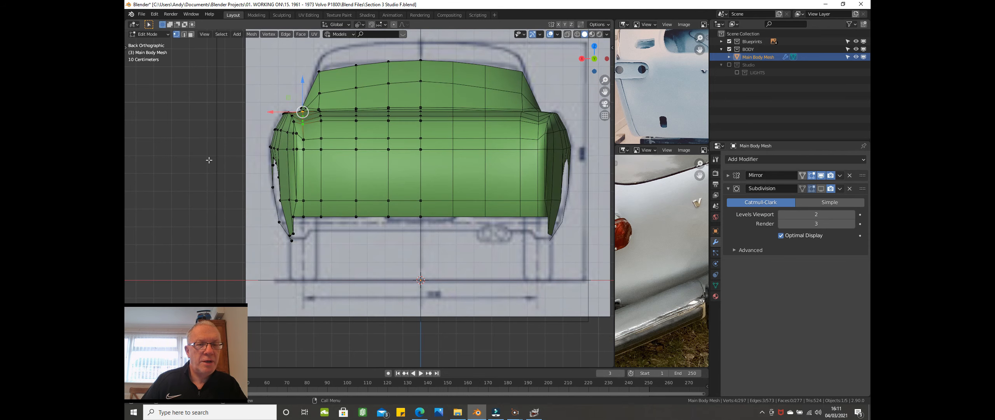
pyautogui.press('s')
pyautogui.press('z')
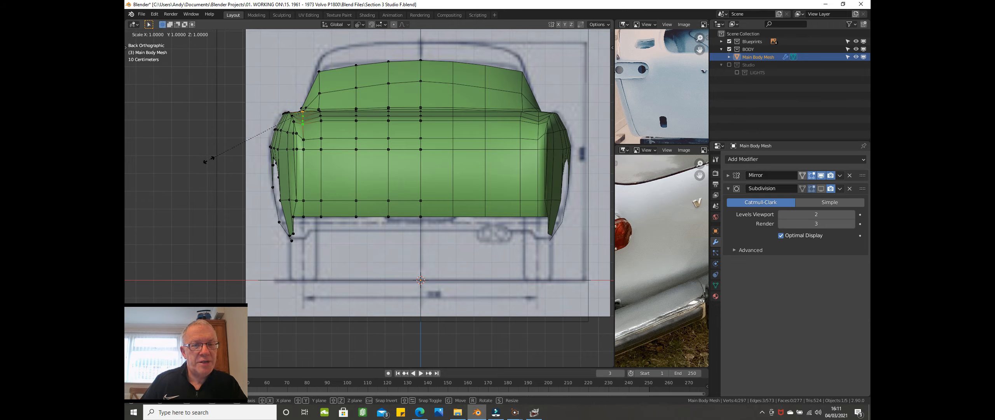
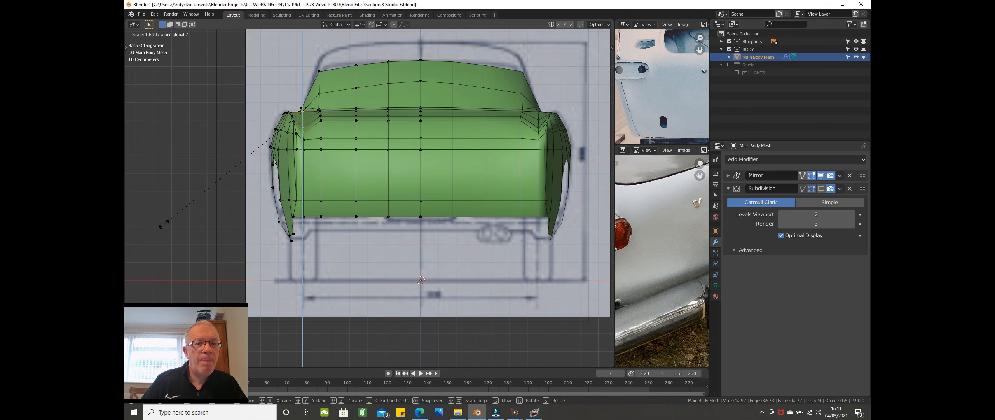
pyautogui.click(164, 224)
# Step: Show the Subdivision modifier in the viewport and inspect the smoothed rear corner and rear panel
pyautogui.moveTo(221, 221); pyautogui.dragTo(280, 238, button='middle')
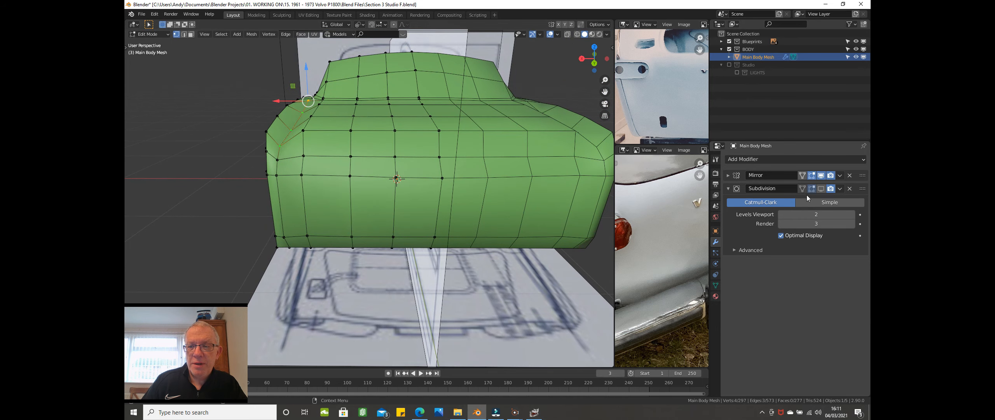
pyautogui.click(820, 188)
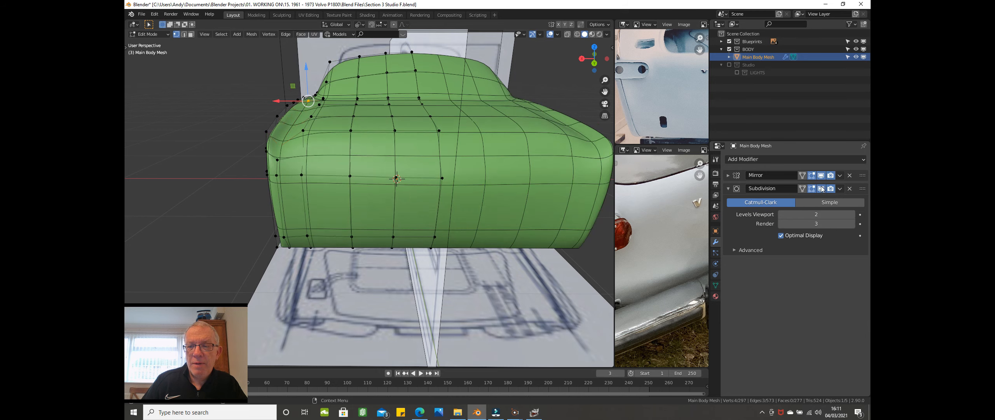
pyautogui.moveTo(459, 156); pyautogui.dragTo(488, 153, button='middle')
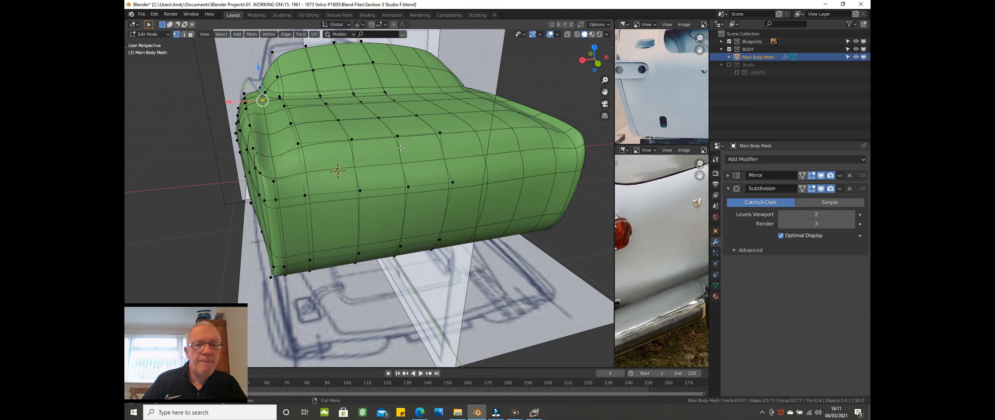
pyautogui.moveTo(400, 148); pyautogui.dragTo(453, 117, button='middle')
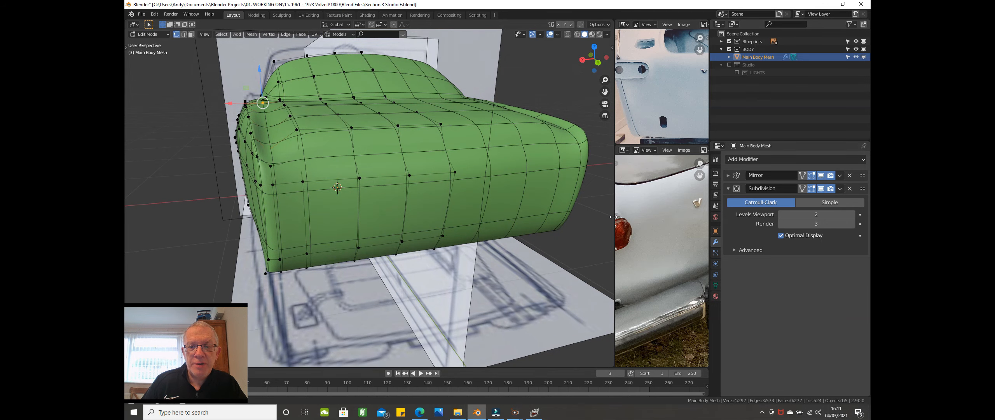
# Step: Examine the boot lid edge and its transition into the rear fender in the lower reference photo
pyautogui.moveTo(606, 217); pyautogui.dragTo(227, 218)
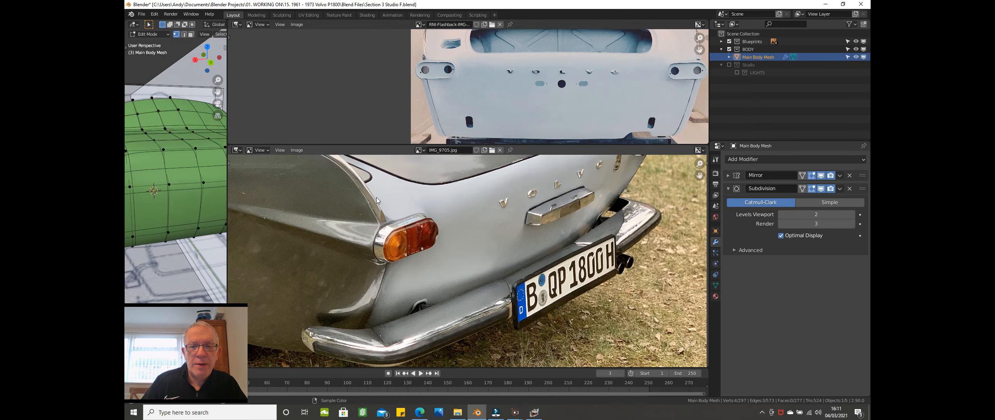
pyautogui.moveTo(416, 265); pyautogui.dragTo(451, 355, button='middle')
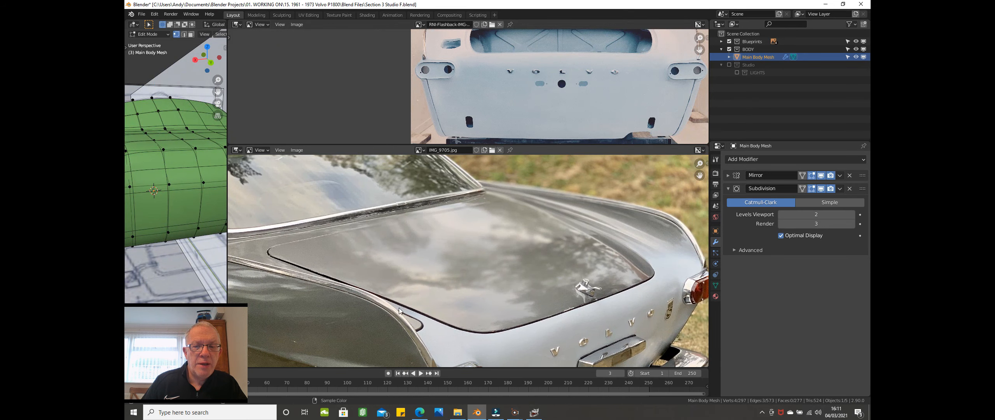
pyautogui.scroll(-2, 258, 268)
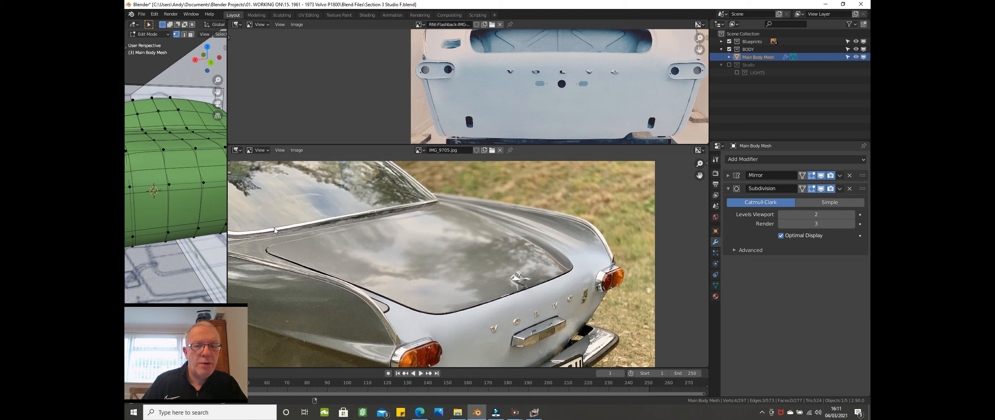
pyautogui.moveTo(311, 231); pyautogui.dragTo(356, 245, button='middle')
pyautogui.scroll(-2, 254, 245)
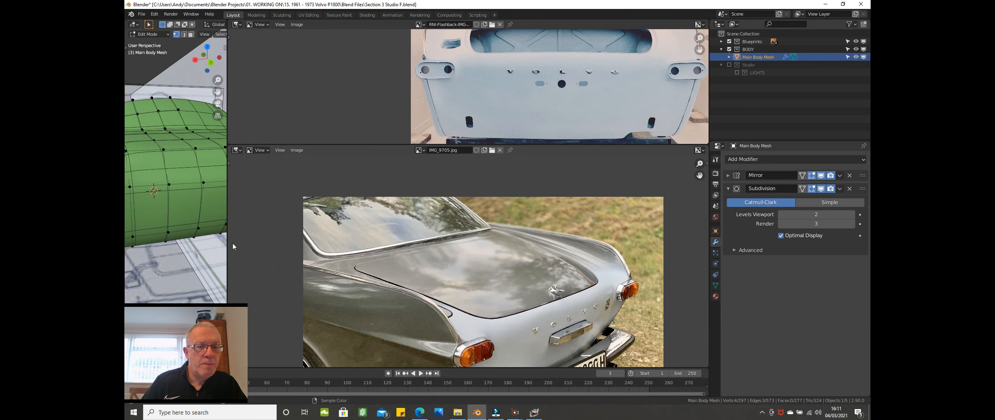
# Step: Select the edge row across the rear edge of the boot deck and lower it slightly along Z in wireframe side view
pyautogui.moveTo(228, 245); pyautogui.dragTo(544, 226)
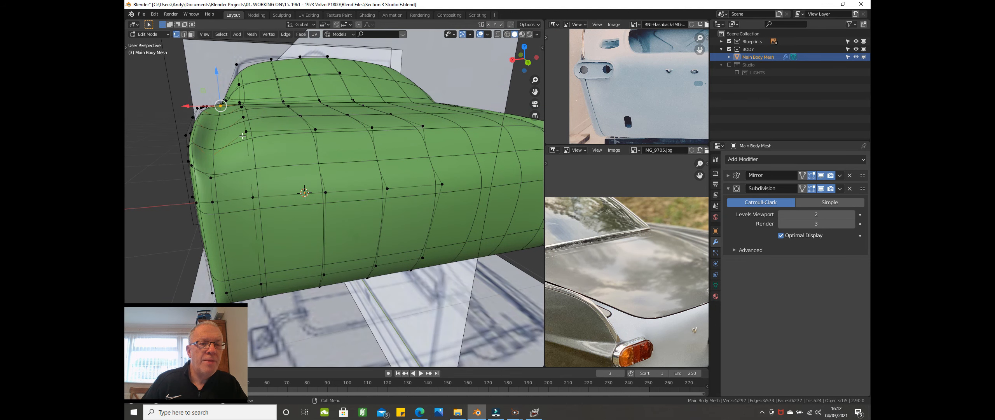
pyautogui.click(269, 138)
pyautogui.keyDown('ctrl'); pyautogui.click(406, 137); pyautogui.keyUp('ctrl')
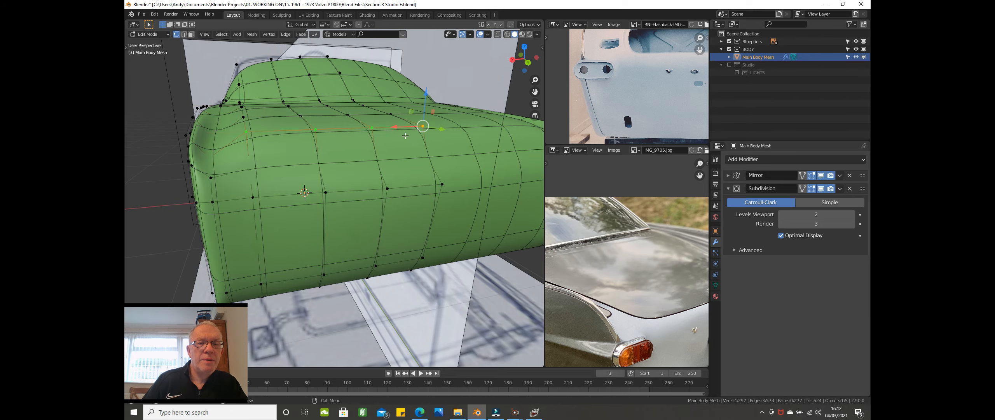
pyautogui.press('KP_Decimal')
pyautogui.press('KP_3')
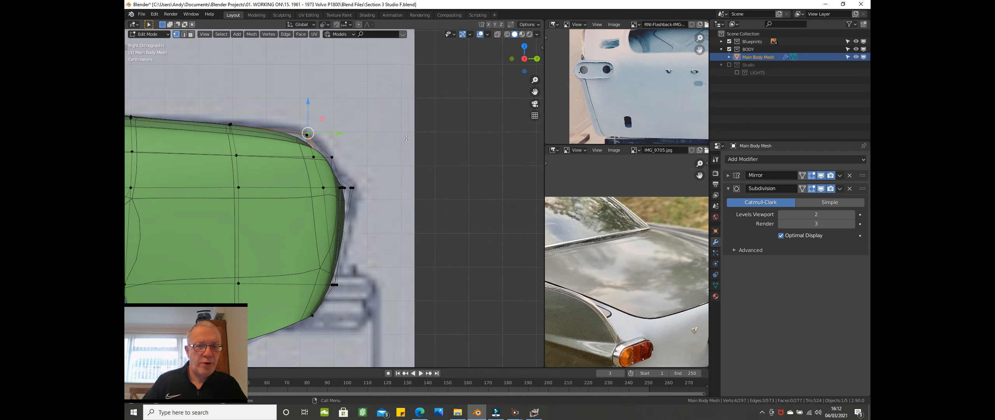
pyautogui.press('z')
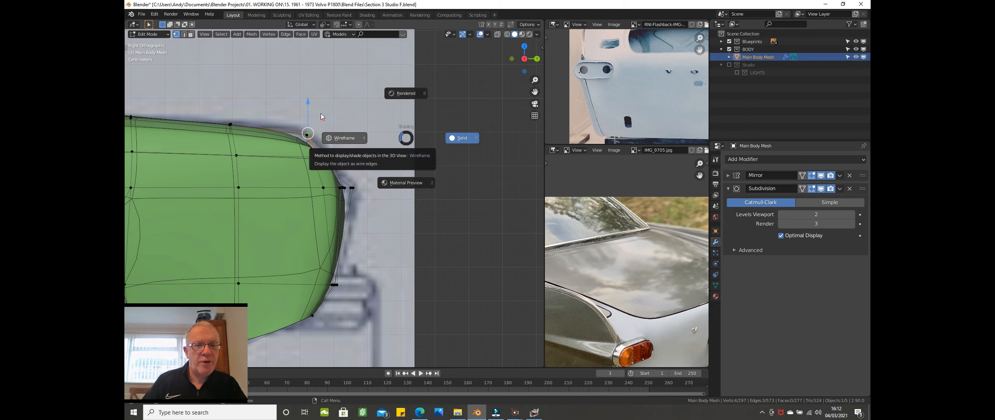
pyautogui.click(338, 136)
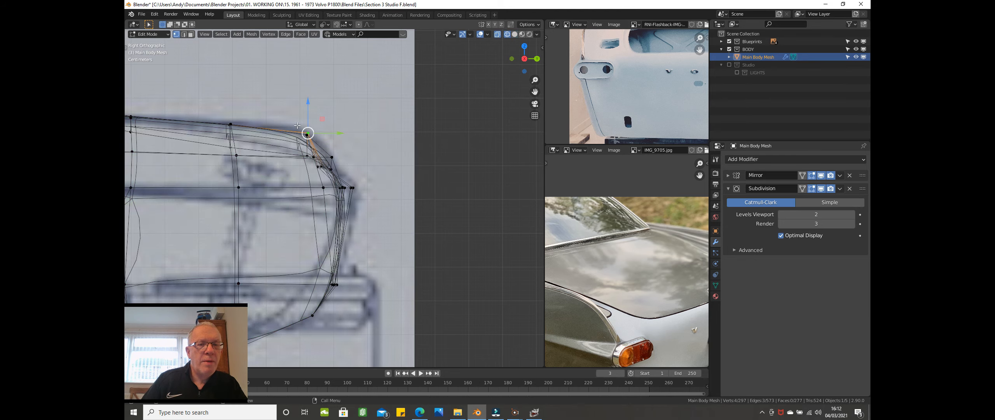
pyautogui.moveTo(312, 104); pyautogui.dragTo(312, 120)
# Step: Select the edge row across the middle of the boot deck and lower it along Z in the side view
pyautogui.moveTo(246, 105); pyautogui.dragTo(221, 135, button='middle')
pyautogui.click(186, 146)
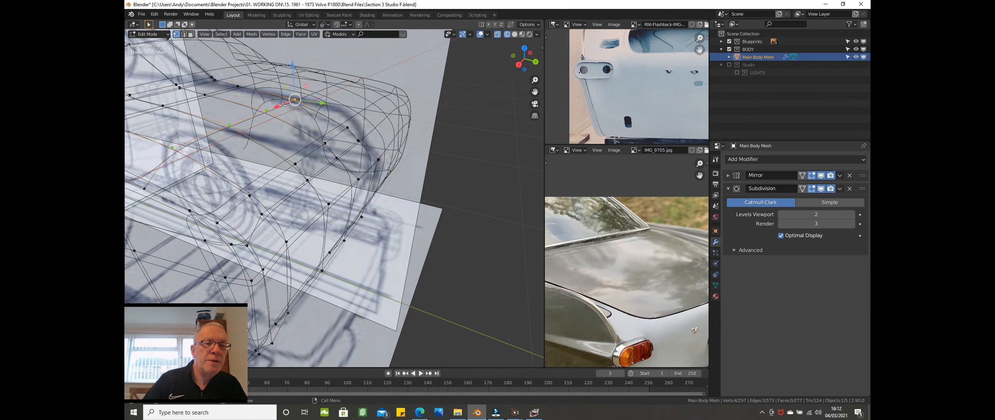
pyautogui.keyDown('ctrl'); pyautogui.click(282, 109); pyautogui.keyUp('ctrl')
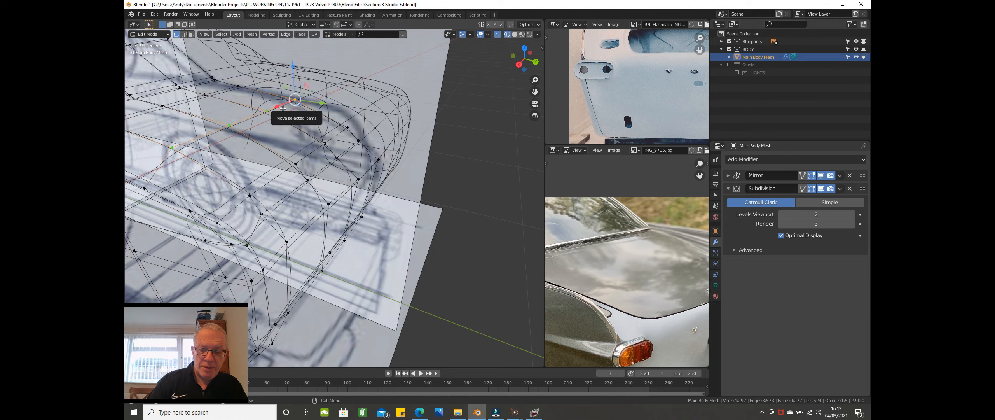
pyautogui.press('KP_3')
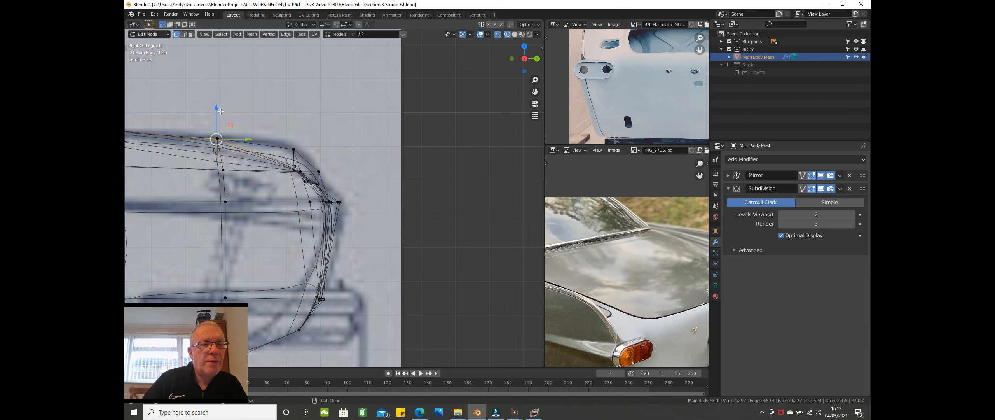
pyautogui.moveTo(217, 107); pyautogui.dragTo(216, 120)
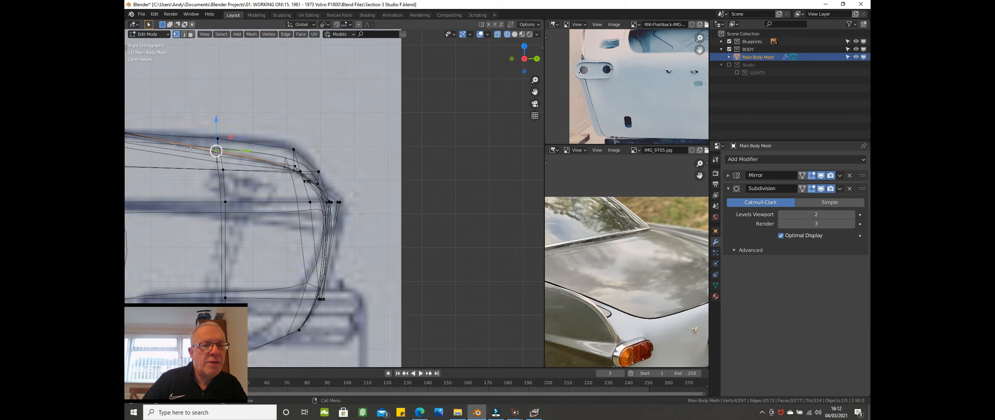
# Step: Select the row behind the cabin base without its outermost vertex and lower it slightly along Z in the side view
pyautogui.keyDown('shift'); pyautogui.moveTo(227, 105); pyautogui.dragTo(320, 151, button='middle'); pyautogui.keyUp('shift')
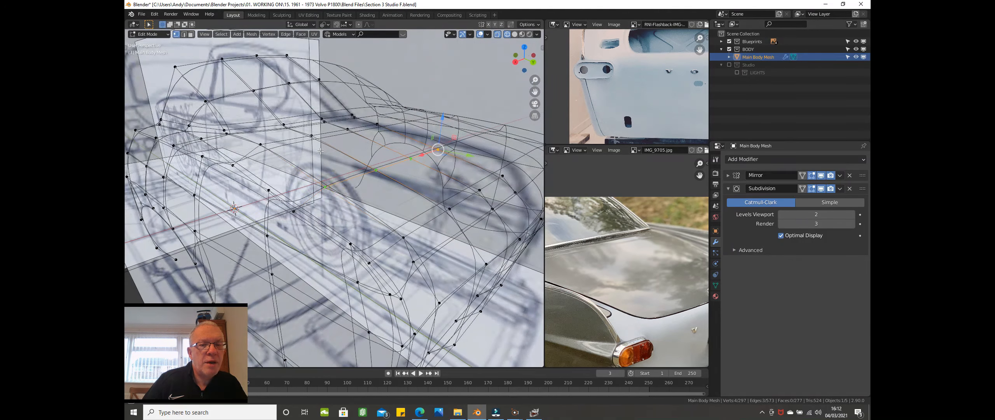
pyautogui.click(261, 144)
pyautogui.keyDown('ctrl'); pyautogui.click(364, 122); pyautogui.keyUp('ctrl')
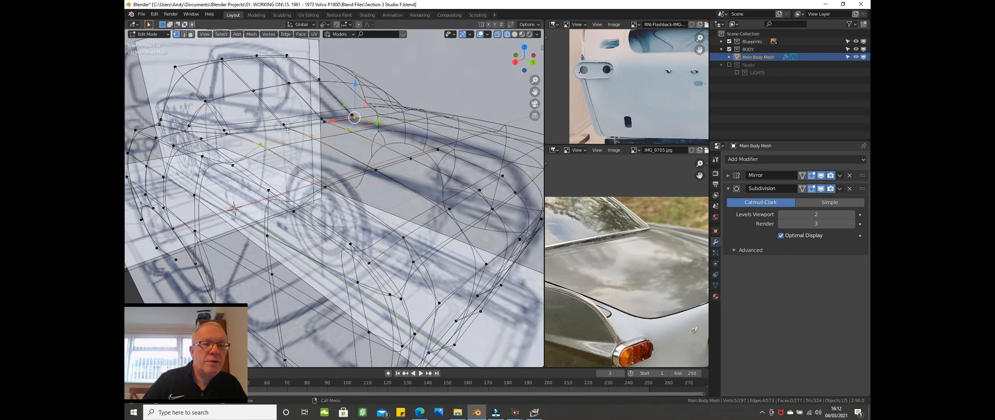
pyautogui.press('KP_3')
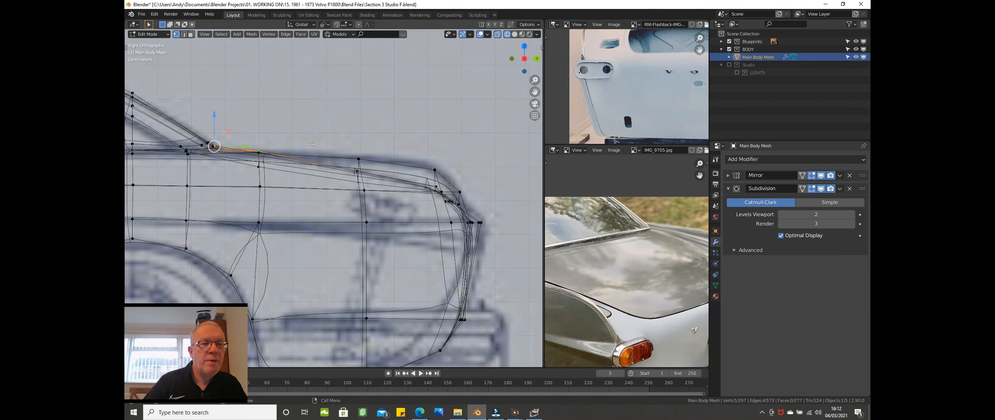
pyautogui.moveTo(197, 152); pyautogui.dragTo(208, 171, button='middle')
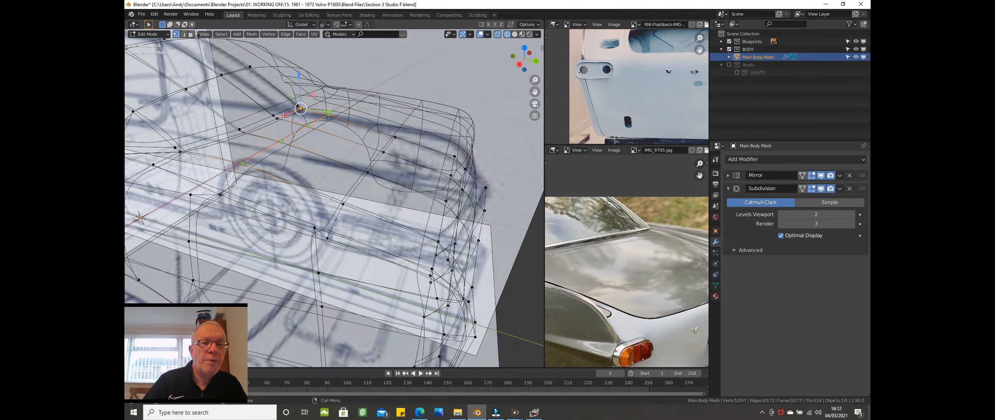
pyautogui.press('b')
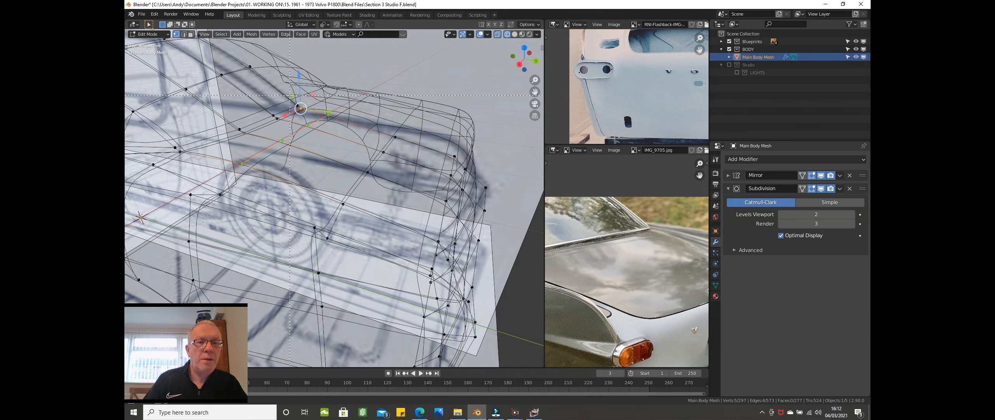
pyautogui.moveTo(311, 118); pyautogui.dragTo(311, 119, button='middle')
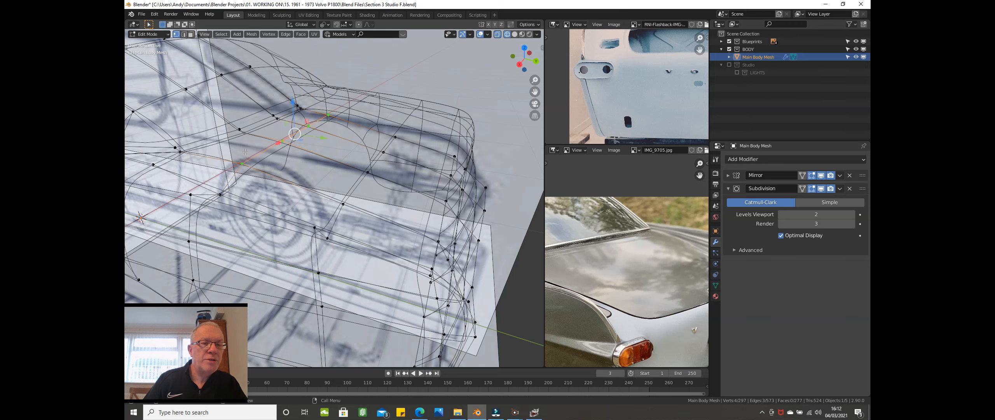
pyautogui.press('KP_3')
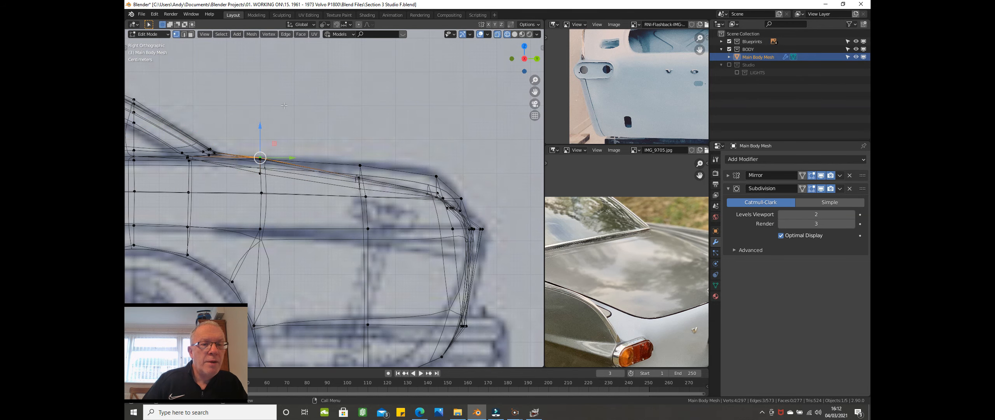
pyautogui.press('g')
pyautogui.press('z')
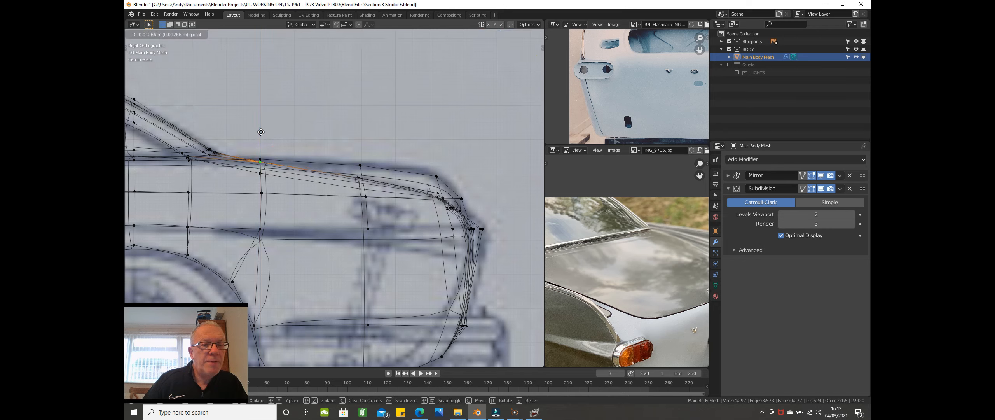
pyautogui.click(261, 132)
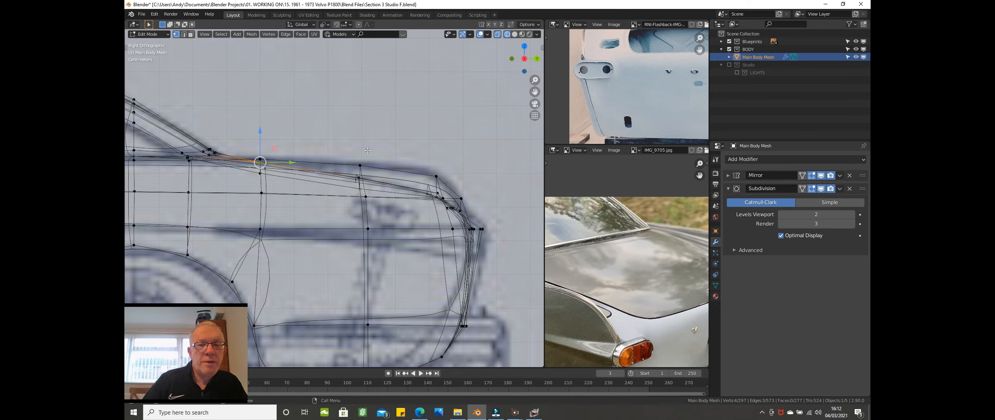
# Step: Raise the fender-line vertex midway along the boot slightly along Z to meet the blueprint's upper outline
pyautogui.click(360, 165)
pyautogui.press('g')
pyautogui.press('z')
pyautogui.click(359, 141)
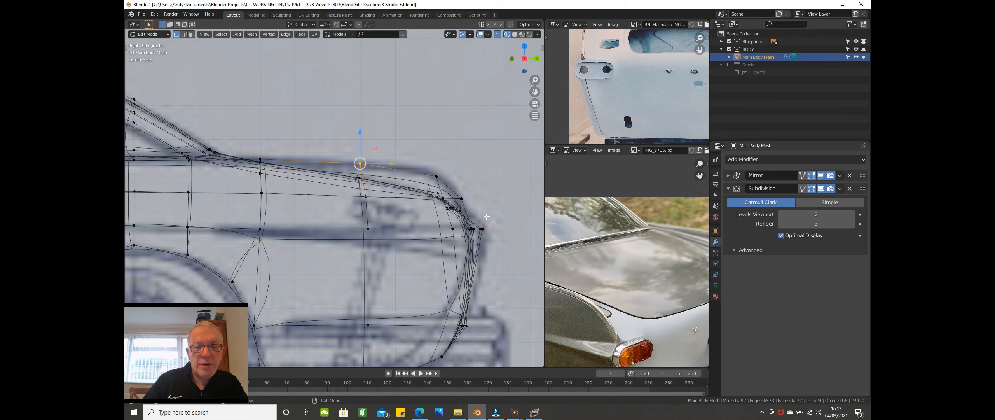
# Step: Select the rearmost vertices of the rear panel and compare the tail outline with the side and top blueprints
pyautogui.keyDown('shift'); pyautogui.click(480, 227); pyautogui.keyUp('shift')
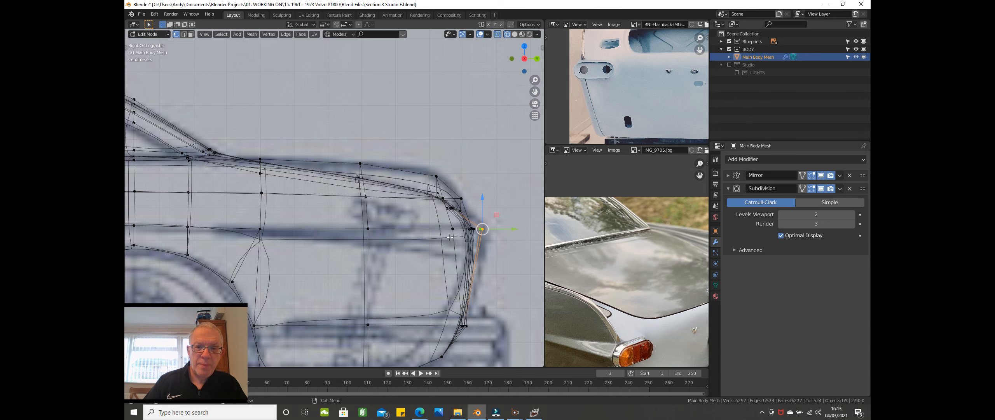
pyautogui.scroll(-1, 428, 200)
pyautogui.moveTo(428, 200); pyautogui.dragTo(413, 258, button='middle')
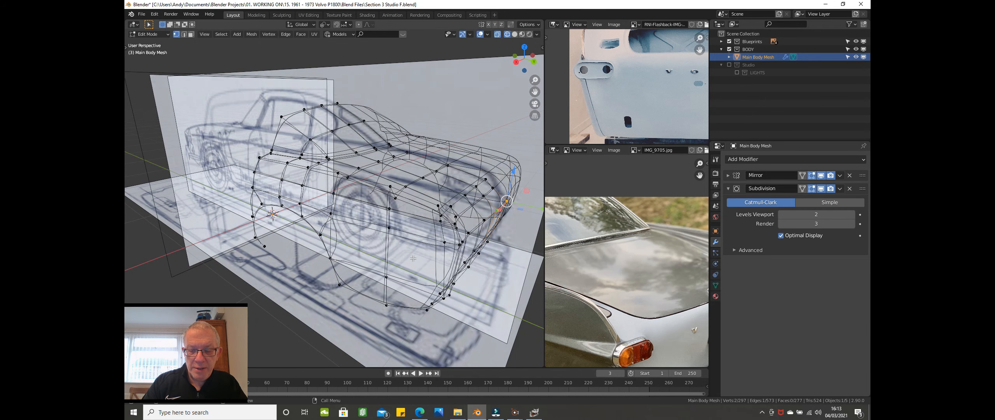
pyautogui.press('KP_7')
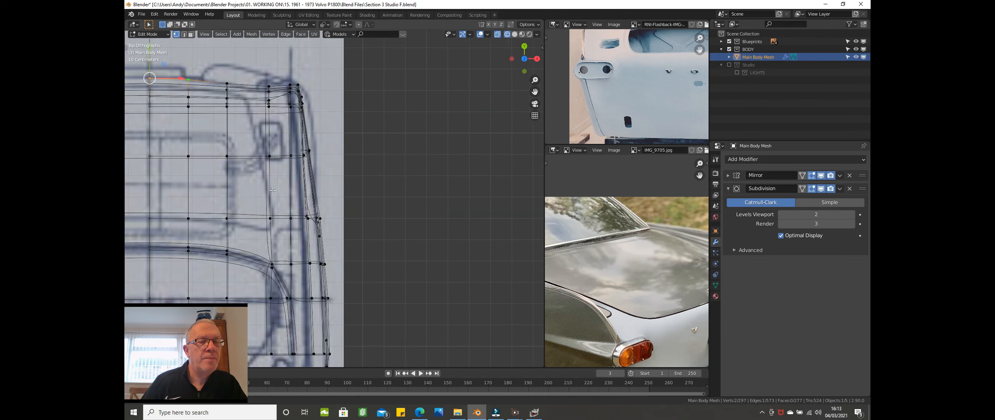
pyautogui.keyDown('shift'); pyautogui.moveTo(273, 191); pyautogui.dragTo(394, 204, button='middle'); pyautogui.keyUp('shift')
pyautogui.scroll(2, 313, 149)
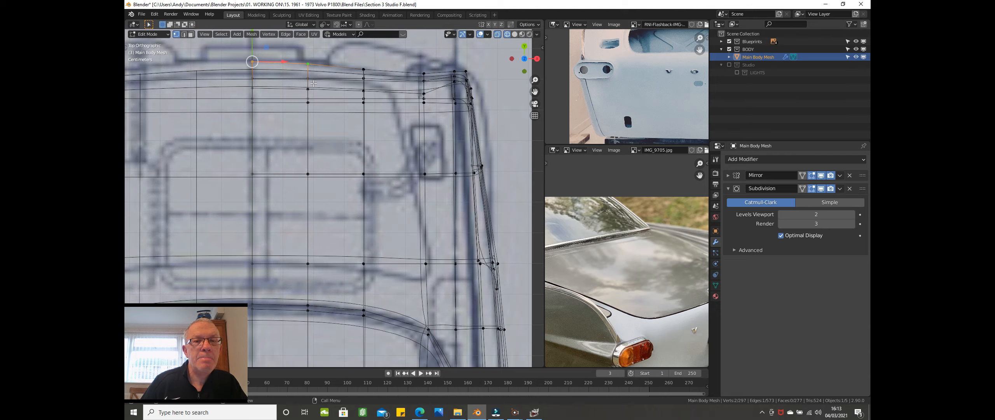
pyautogui.moveTo(313, 83)
pyautogui.mouseDown(button='middle')
pyautogui.moveTo(171, 58)
pyautogui.moveTo(177, 31)
pyautogui.moveTo(233, 109)
pyautogui.mouseUp(button='middle')
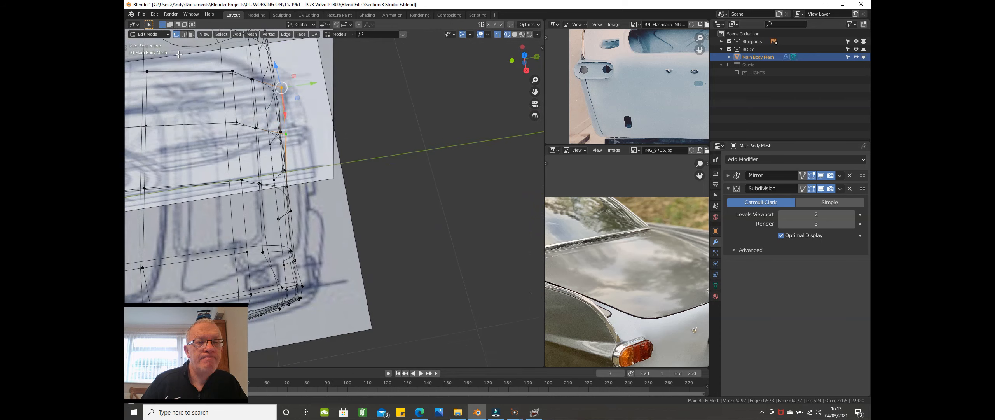
# Step: Switch to solid shading and move a vertex on the rear panel's upper row slightly forward along Y
pyautogui.press('z')
pyautogui.click(255, 142)
pyautogui.moveTo(349, 101)
pyautogui.mouseDown(button='middle')
pyautogui.moveTo(238, 104)
pyautogui.moveTo(268, 161)
pyautogui.mouseUp(button='middle')
pyautogui.click(281, 172)
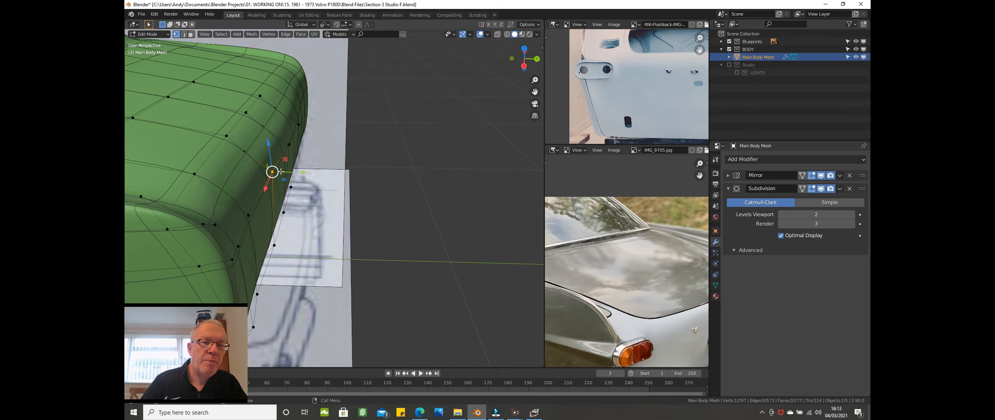
pyautogui.moveTo(292, 174); pyautogui.dragTo(288, 174)
pyautogui.moveTo(271, 168); pyautogui.dragTo(208, 153, button='middle')
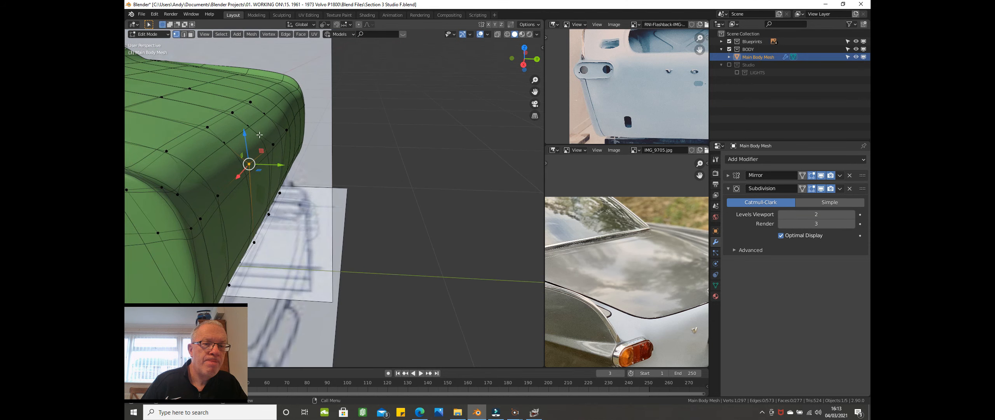
# Step: Nudge the neighbouring rear panel vertices towards the tail corner to even out the panel's curve
pyautogui.keyDown('alt'); pyautogui.click(211, 159); pyautogui.keyUp('alt')
pyautogui.moveTo(181, 146); pyautogui.dragTo(180, 141)
pyautogui.moveTo(201, 154); pyautogui.dragTo(501, 153, button='middle')
pyautogui.scroll(-1, 385, 170)
pyautogui.moveTo(230, 175); pyautogui.dragTo(241, 169, button='middle')
pyautogui.click(200, 189)
pyautogui.moveTo(180, 191); pyautogui.dragTo(162, 182)
pyautogui.click(182, 180)
pyautogui.moveTo(161, 181); pyautogui.dragTo(291, 207, button='middle')
# Step: Inspect the smoothed rear panel, boot deck and tail corner in the back view and from several angles, and clear the selection
pyautogui.scroll(-4, 330, 205)
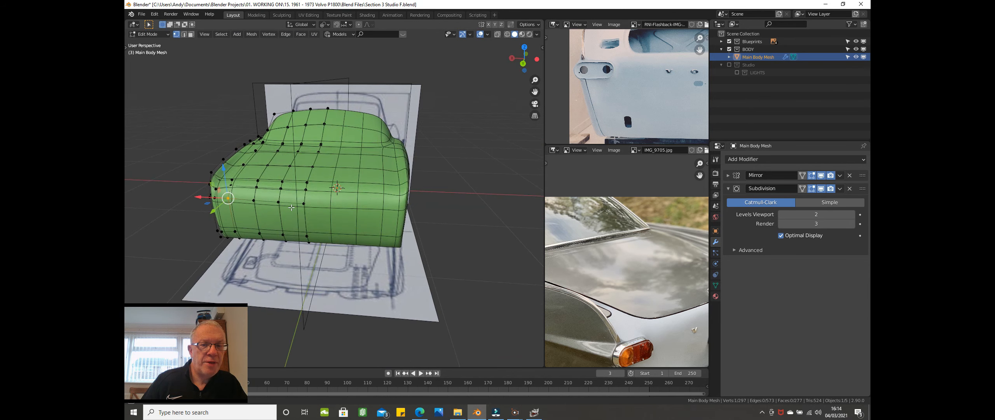
pyautogui.scroll(6, 289, 196)
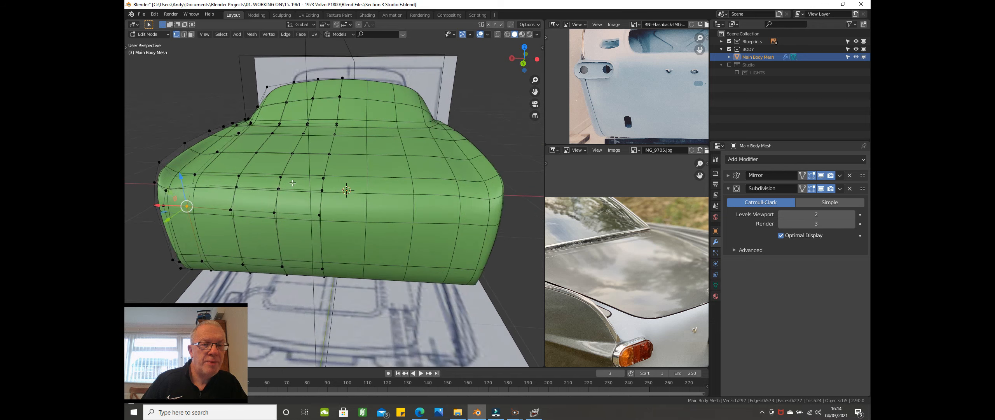
pyautogui.moveTo(307, 179); pyautogui.dragTo(312, 178, button='middle')
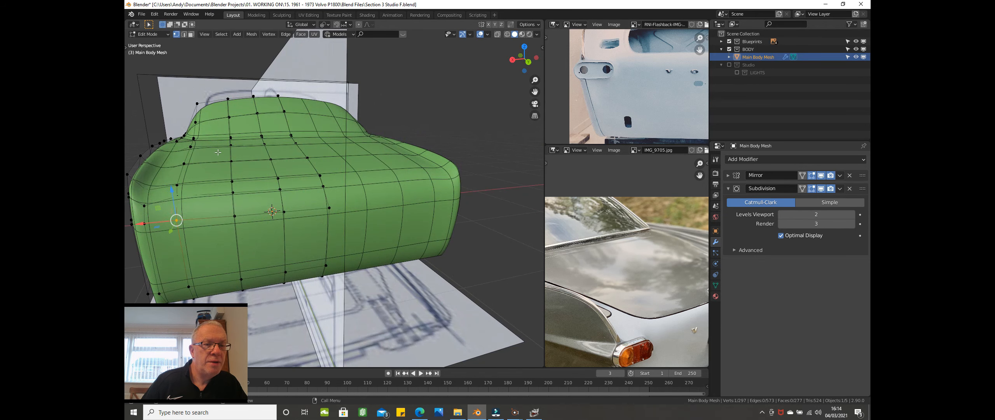
pyautogui.moveTo(201, 149); pyautogui.dragTo(206, 145, button='middle')
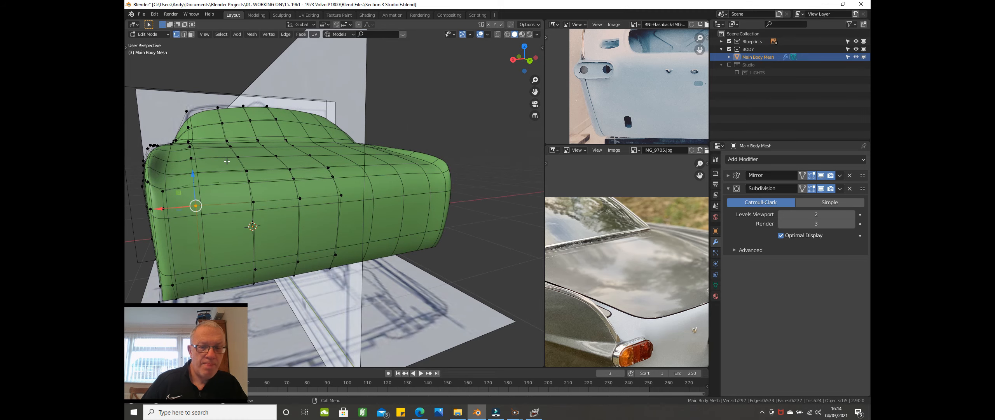
pyautogui.press('KP_1')
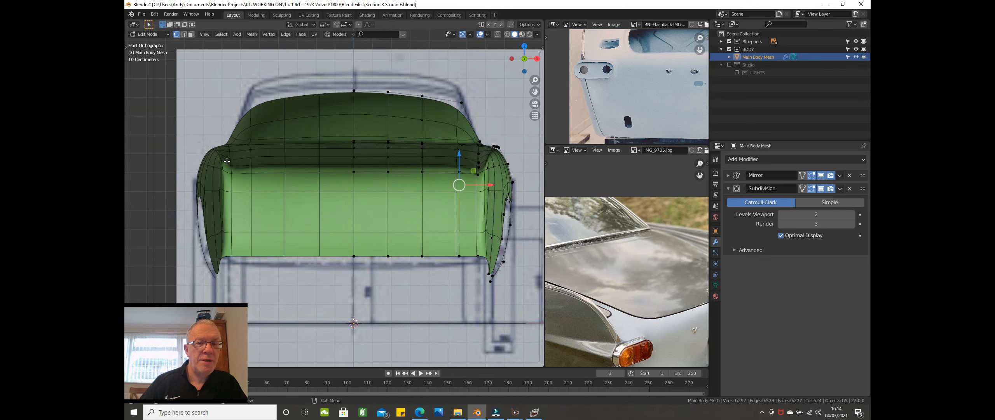
pyautogui.press('ctrl+KP_1')
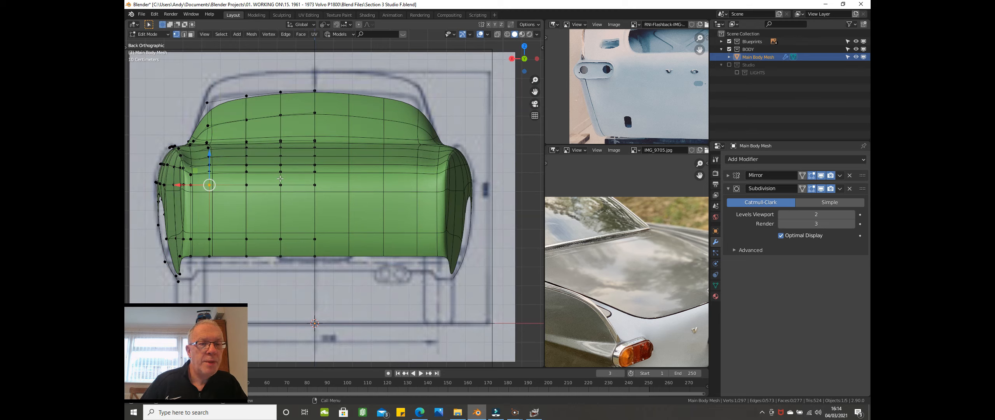
pyautogui.moveTo(278, 157); pyautogui.dragTo(284, 184, button='middle')
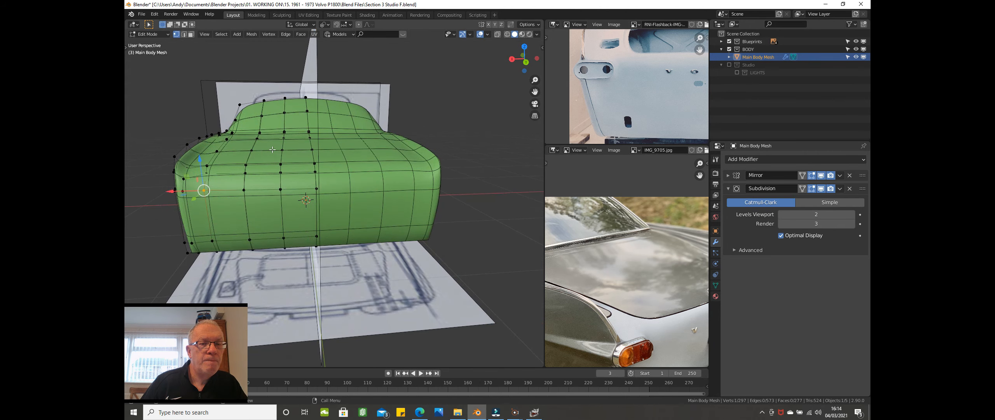
pyautogui.moveTo(296, 146); pyautogui.dragTo(294, 141, button='middle')
pyautogui.scroll(-1, 210, 151)
pyautogui.moveTo(210, 151); pyautogui.dragTo(268, 157, button='middle')
pyautogui.click(365, 170)
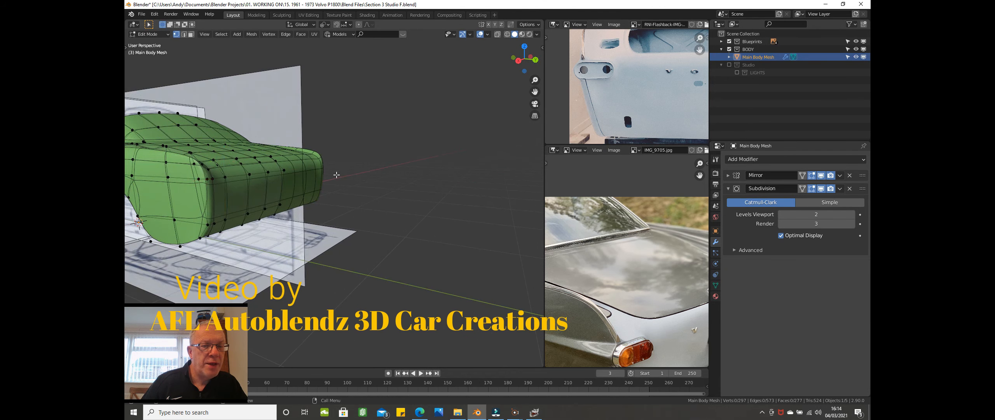
# Step: Compare the body's tail and boot deck with the whole rear of the car in the lower reference photo
pyautogui.scroll(-4, 336, 175)
pyautogui.moveTo(0, 0); pyautogui.dragTo(0, 0)
pyautogui.keyDown('shift'); pyautogui.moveTo(208, 215); pyautogui.dragTo(251, 232, button='middle'); pyautogui.keyUp('shift')
pyautogui.scroll(3, 264, 220)
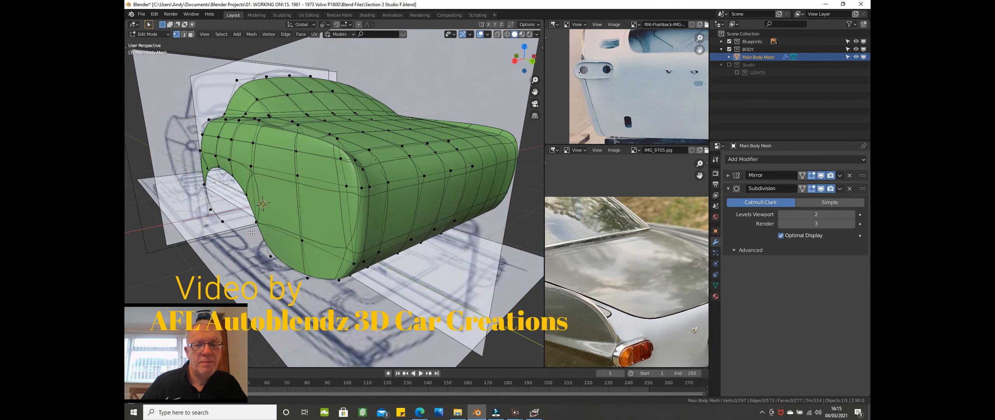
pyautogui.scroll(-3, 692, 235)
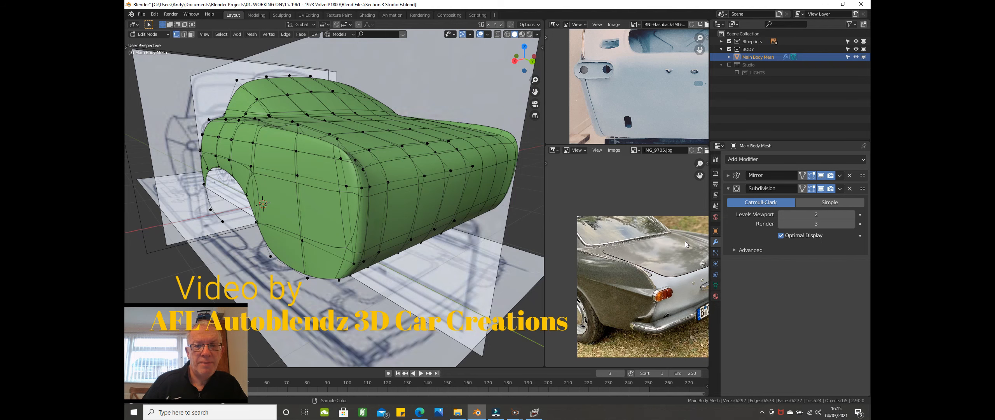
pyautogui.moveTo(643, 261); pyautogui.dragTo(635, 245, button='middle')
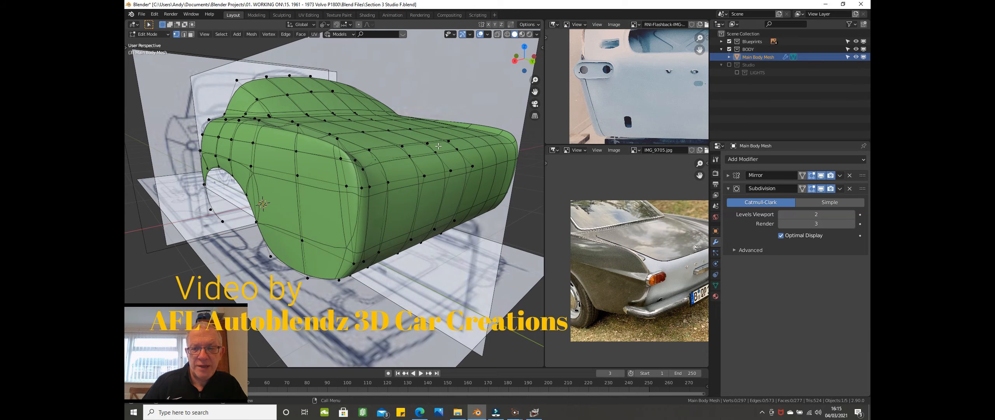
pyautogui.moveTo(439, 146)
pyautogui.mouseDown(button='middle')
pyautogui.moveTo(482, 155)
pyautogui.moveTo(422, 148)
pyautogui.mouseUp(button='middle')
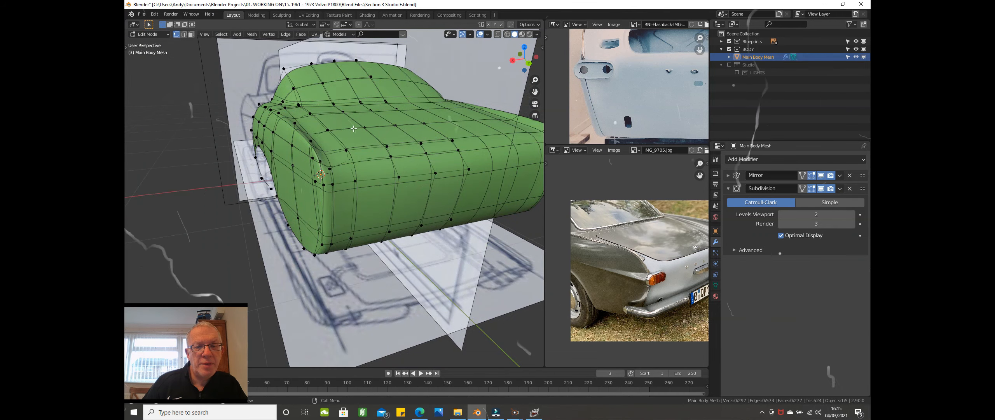
# Step: Lower the outer boot deck edge behind the cabin base slightly along Z, check the fender from the side, and clear the selection
pyautogui.click(327, 130)
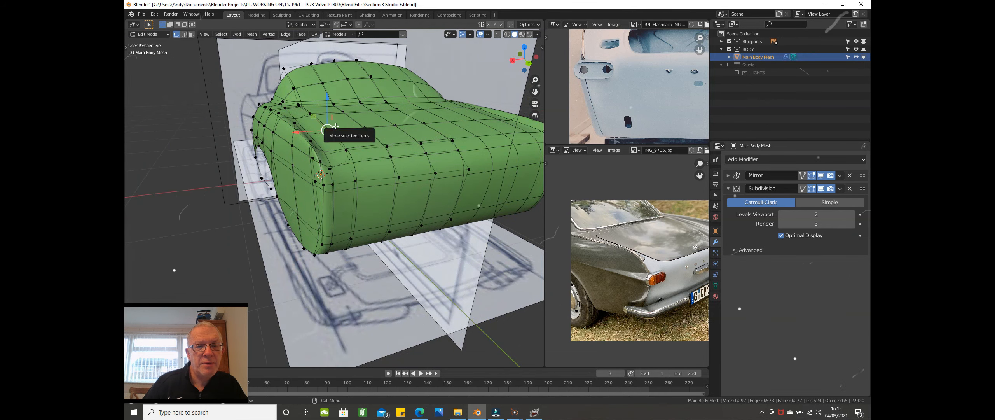
pyautogui.keyDown('shift'); pyautogui.click(293, 88); pyautogui.keyUp('shift')
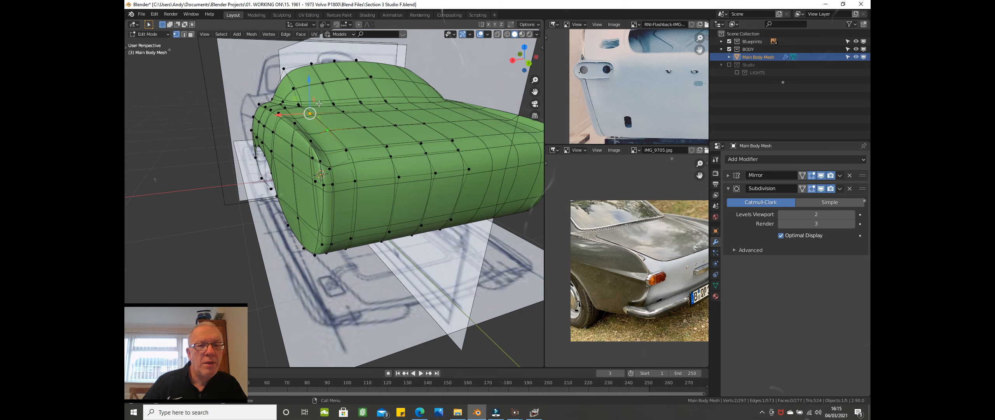
pyautogui.moveTo(313, 82); pyautogui.dragTo(312, 85)
pyautogui.moveTo(367, 116); pyautogui.dragTo(323, 125, button='middle')
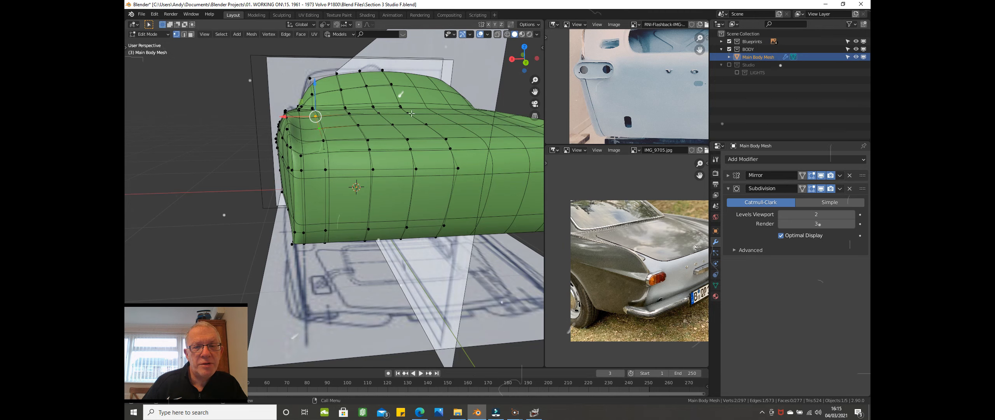
pyautogui.moveTo(323, 124); pyautogui.dragTo(447, 101, button='middle')
pyautogui.click(355, 290)
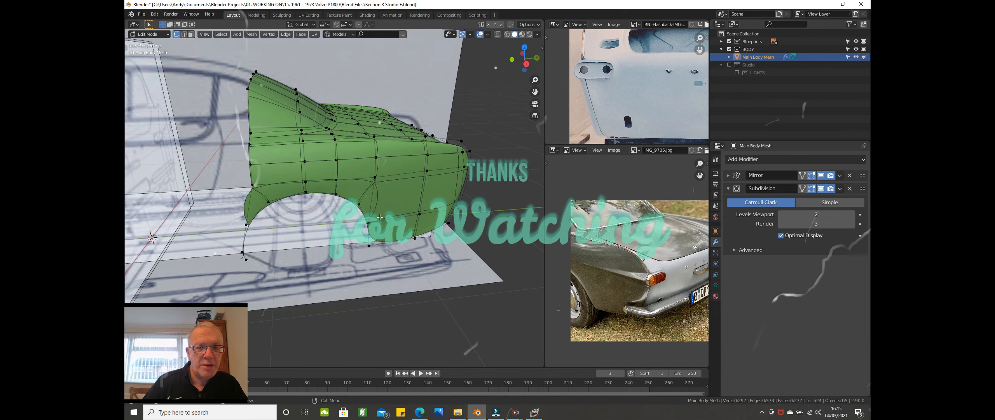